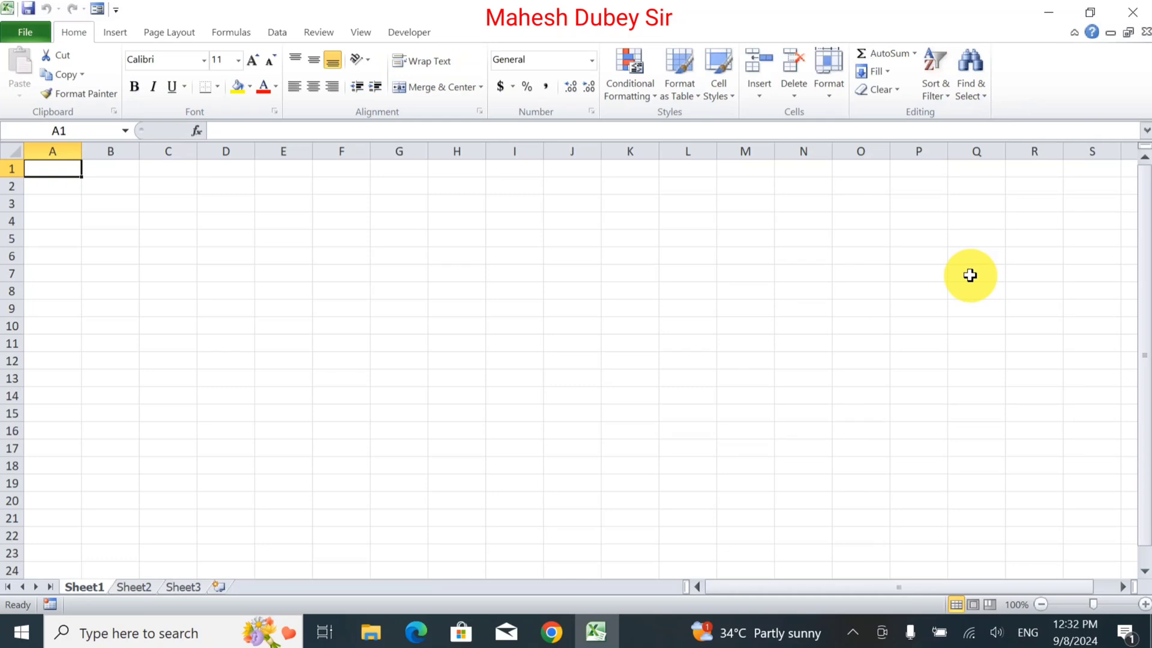
# Enter the title Arav Mobile World in cell A1.
pyautogui.write('A')
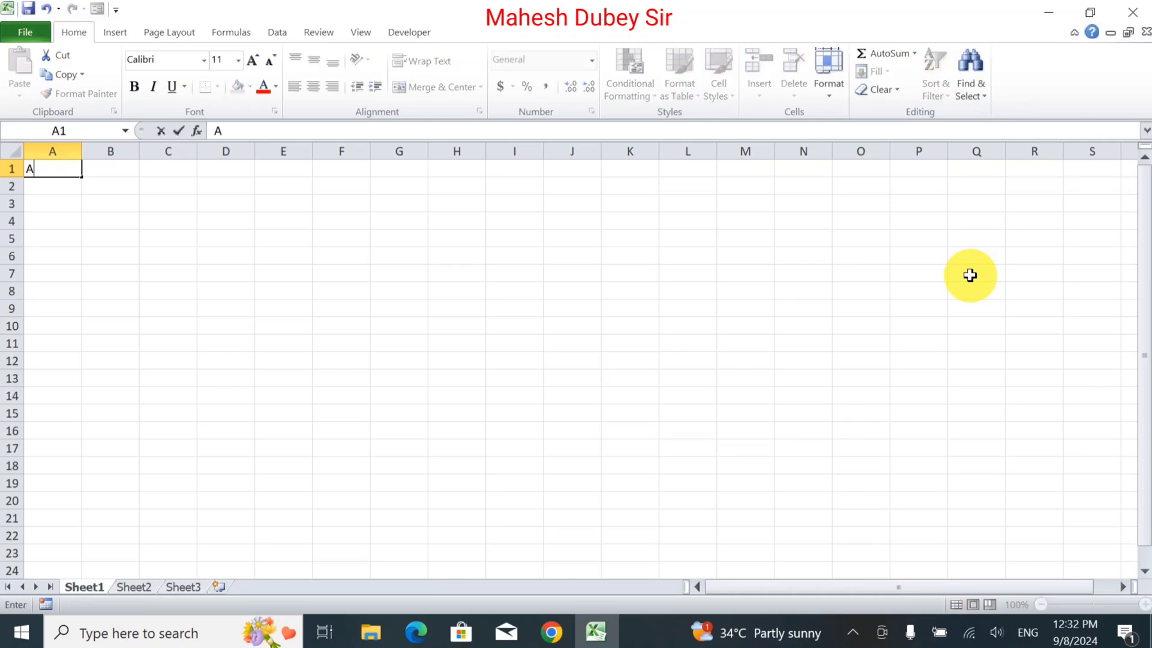
pyautogui.write('rav Mobile ')
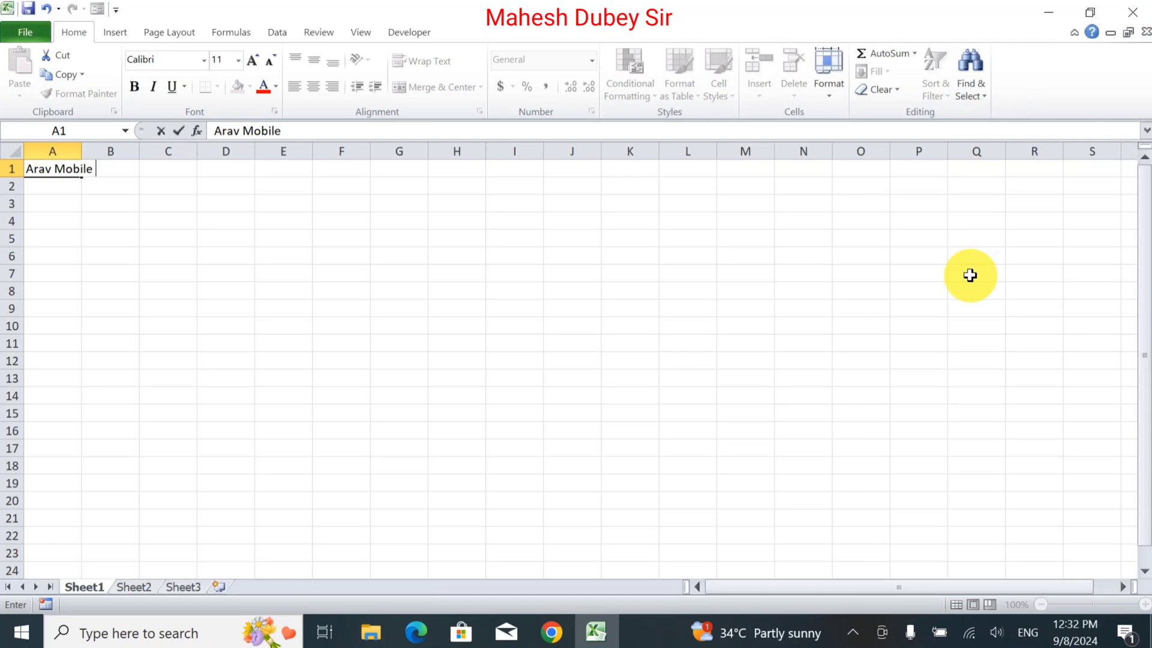
pyautogui.write('World')
pyautogui.press('Return')
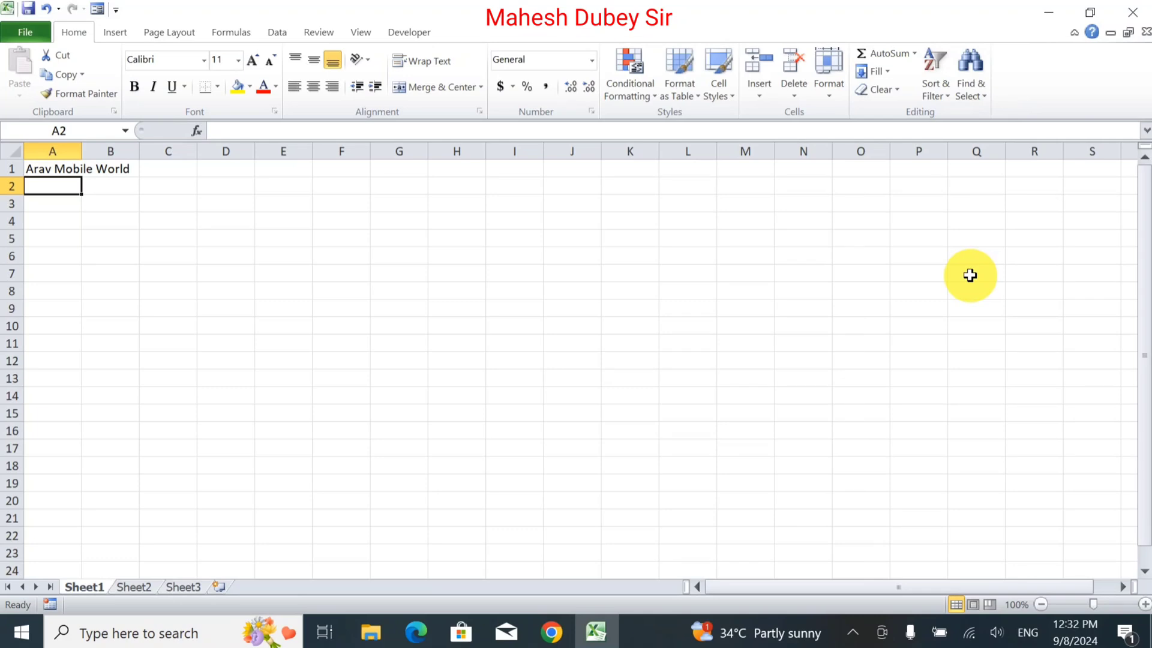
# Enter Stock Register in cell A2.
pyautogui.write('Stock')
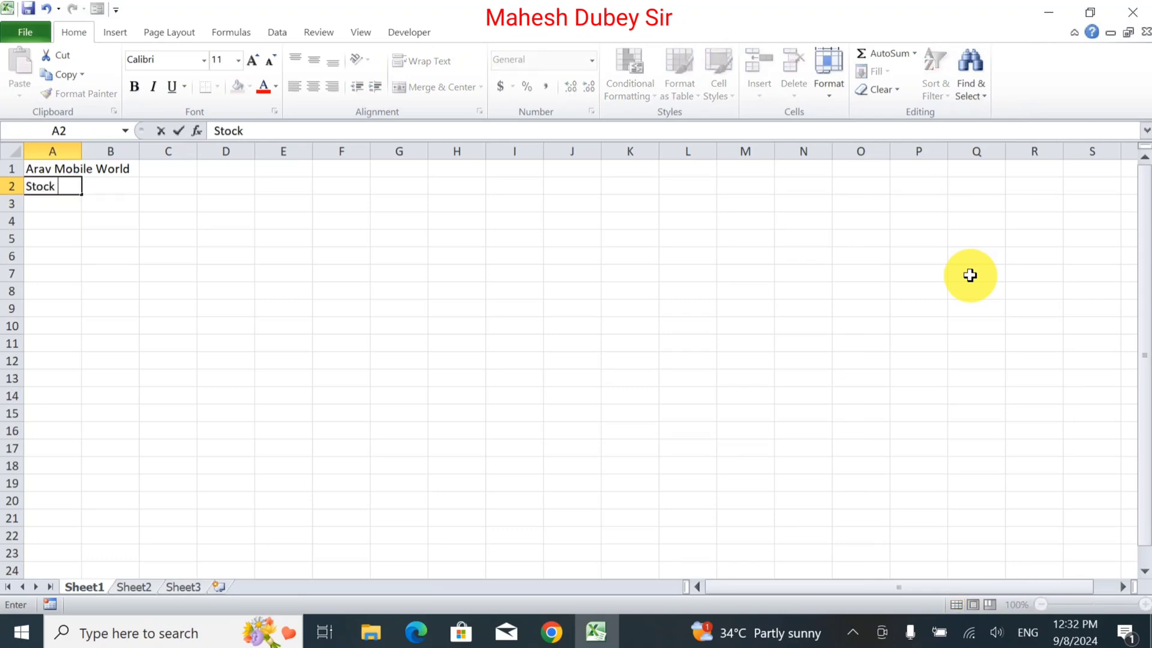
pyautogui.write(' r')
pyautogui.press('BackSpace')
pyautogui.write('Register')
pyautogui.press('Return')
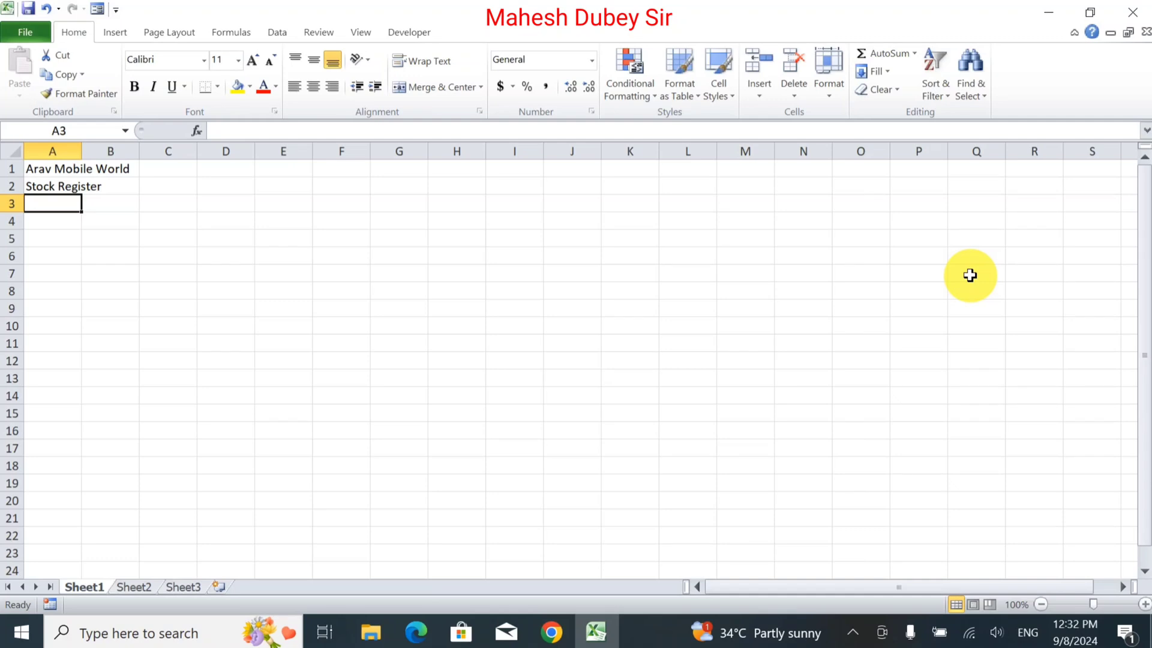
# Enter Purchase in cell A3 as the section heading.
pyautogui.write('P')
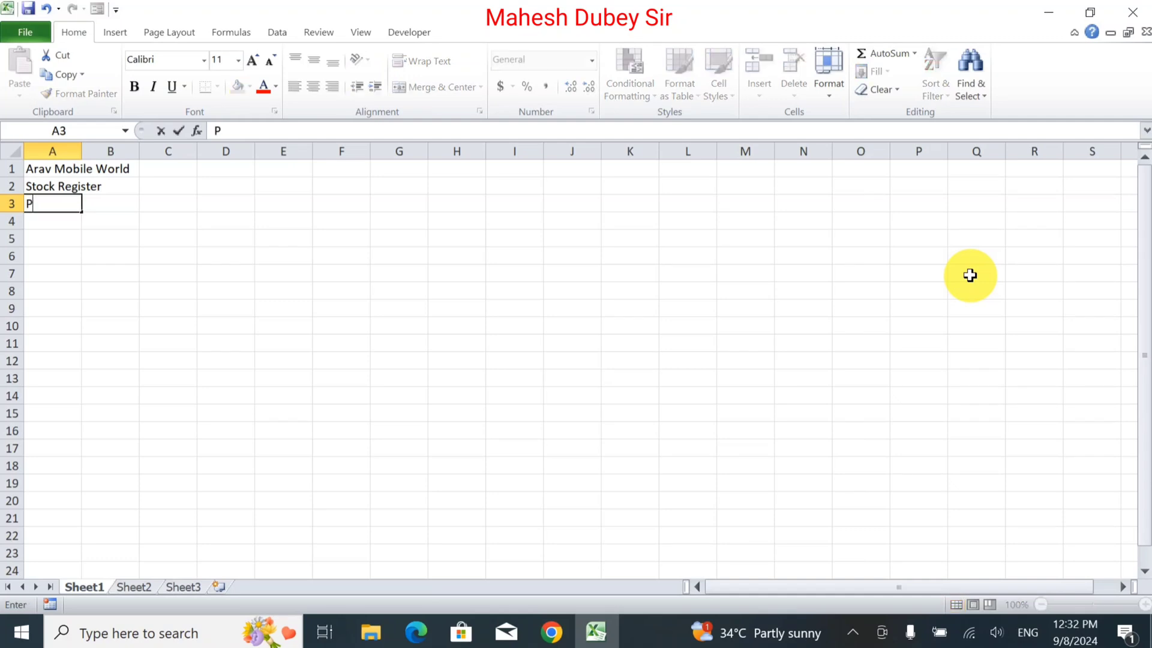
pyautogui.write('u')
pyautogui.press('BackSpace')
pyautogui.write('urchase')
pyautogui.press('Return')
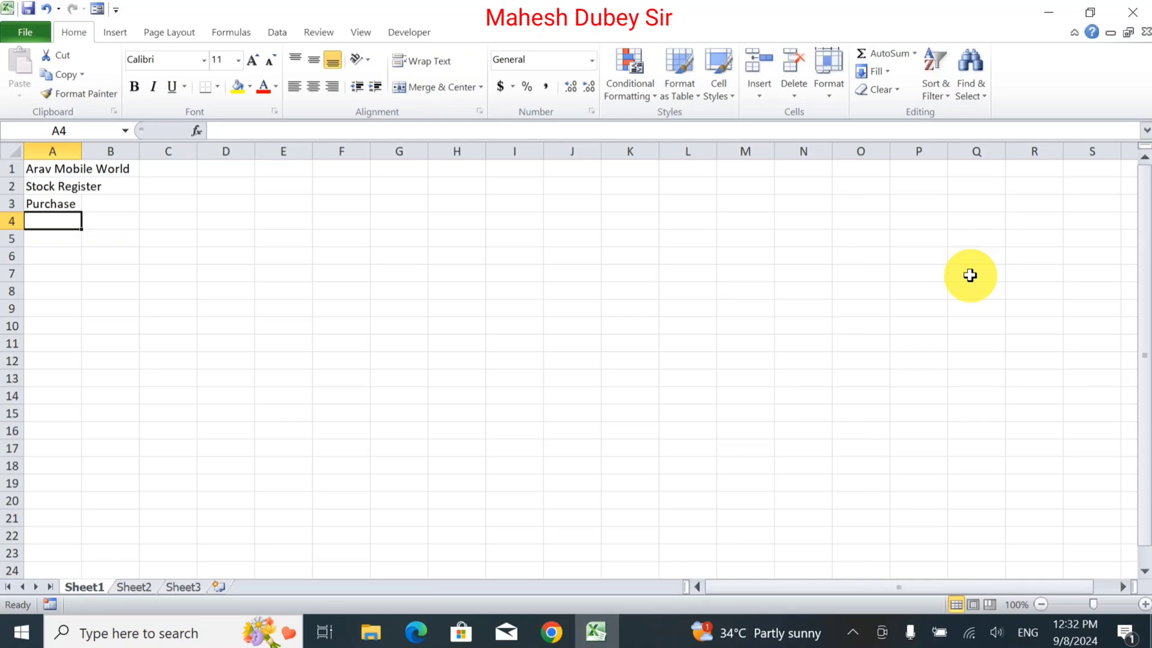
# Enter the column headers Date and Product in A4 and B4.
pyautogui.write('Date')
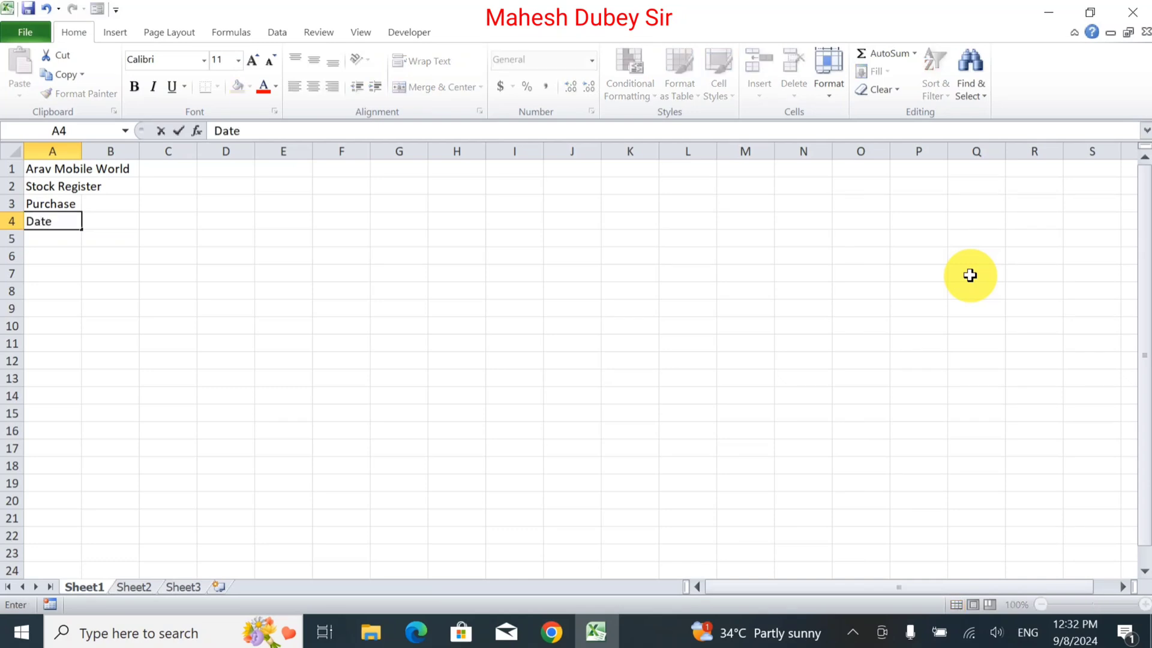
pyautogui.press('Tab')
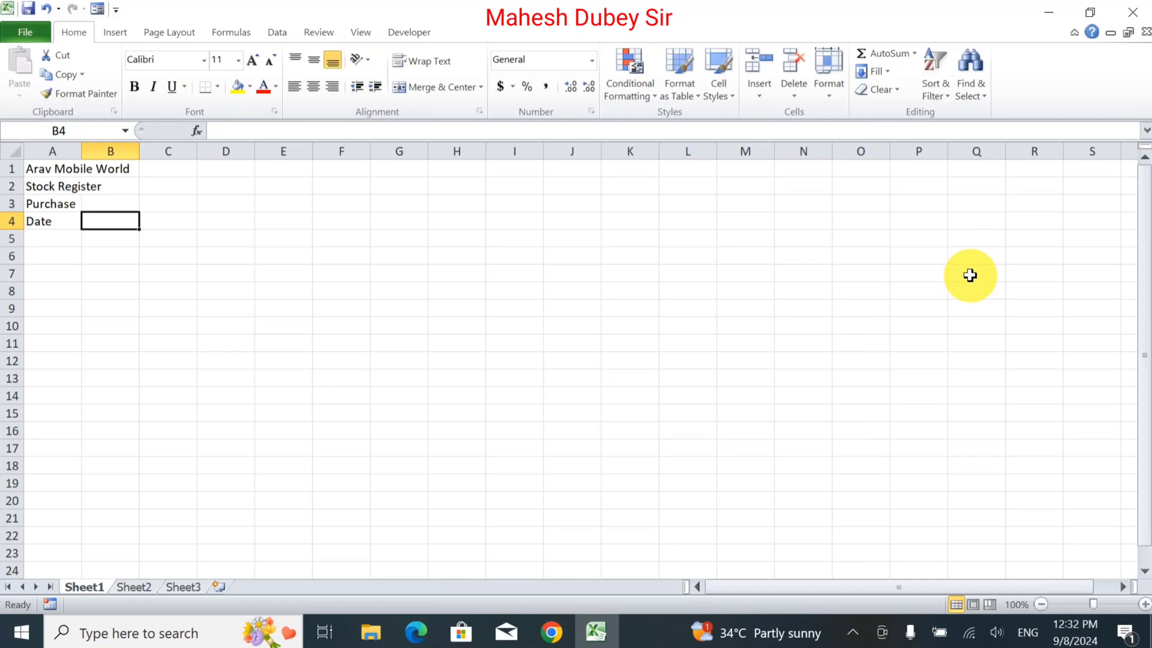
pyautogui.write('Pro')
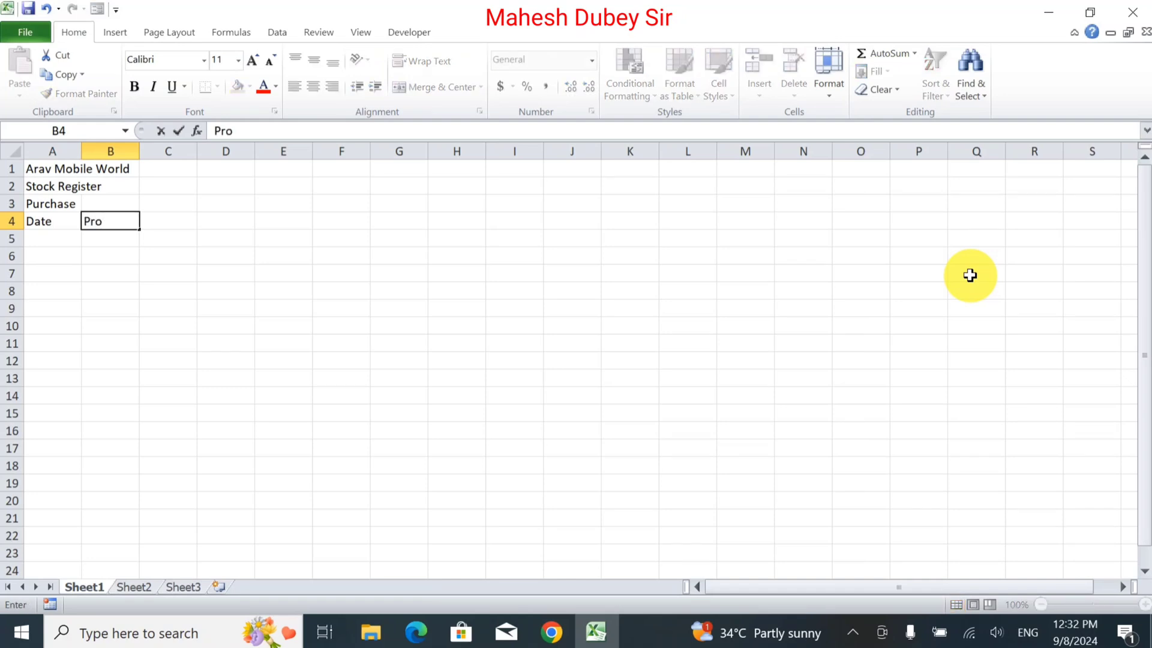
pyautogui.write('duct')
pyautogui.press('Tab')
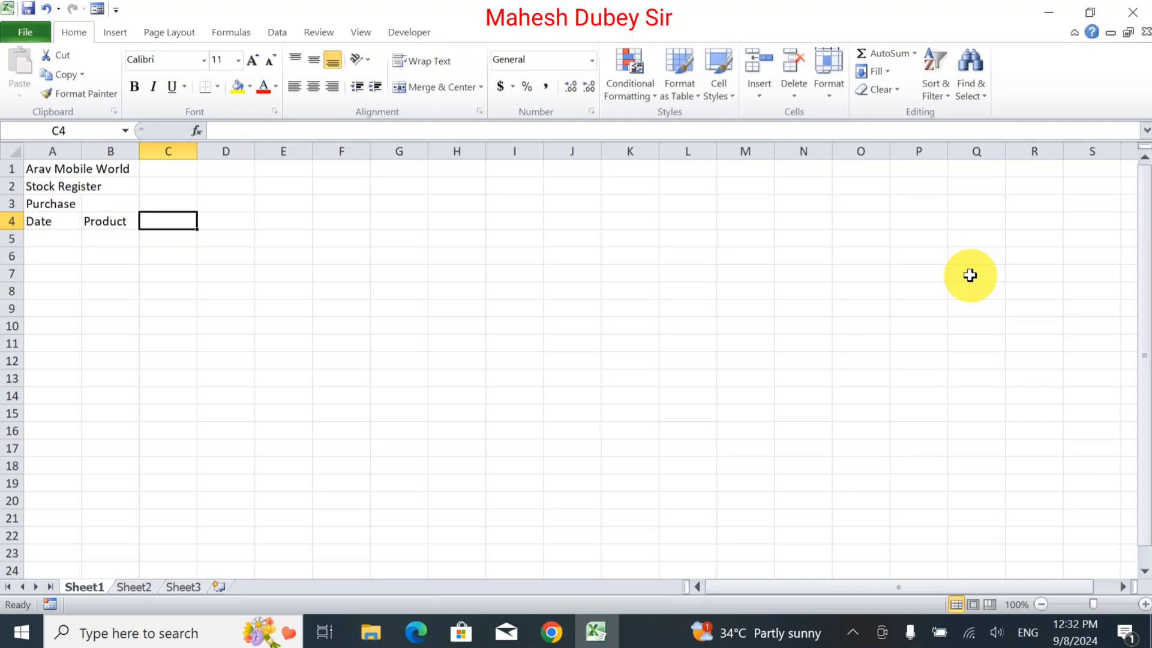
# Enter the column header Quantity in C4.
pyautogui.write('Q')
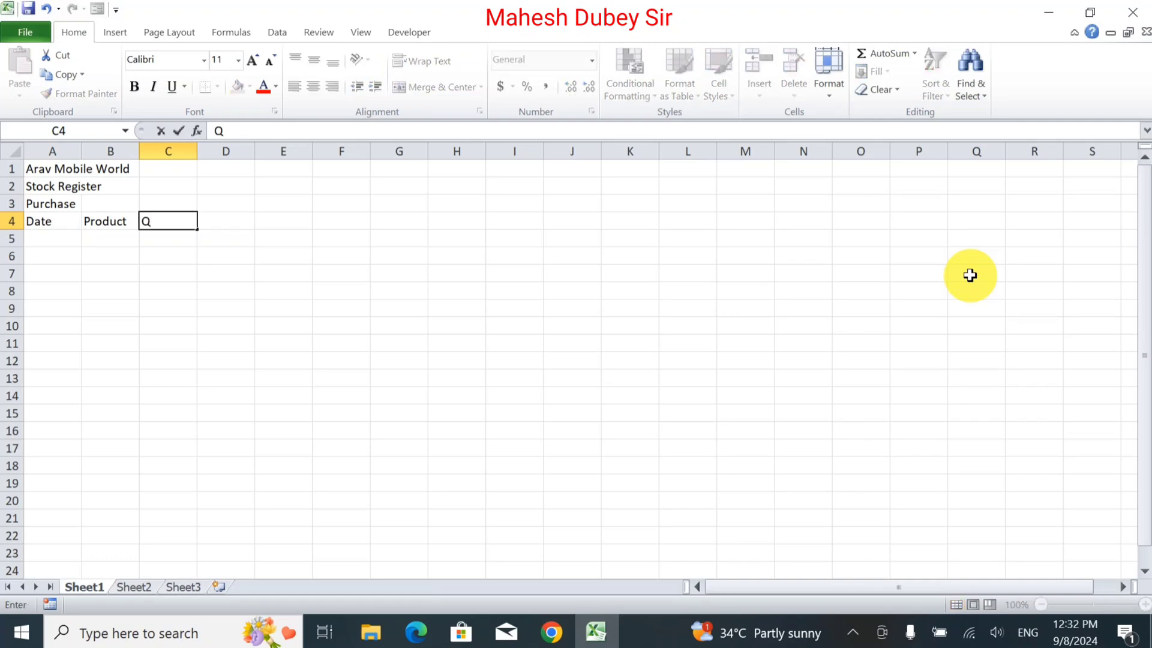
pyautogui.write('t')
pyautogui.press('BackSpace')
pyautogui.write('ui')
pyautogui.press('BackSpace')
pyautogui.write('ano')
pyautogui.press('BackSpace')
pyautogui.write('tity')
pyautogui.press('Tab')
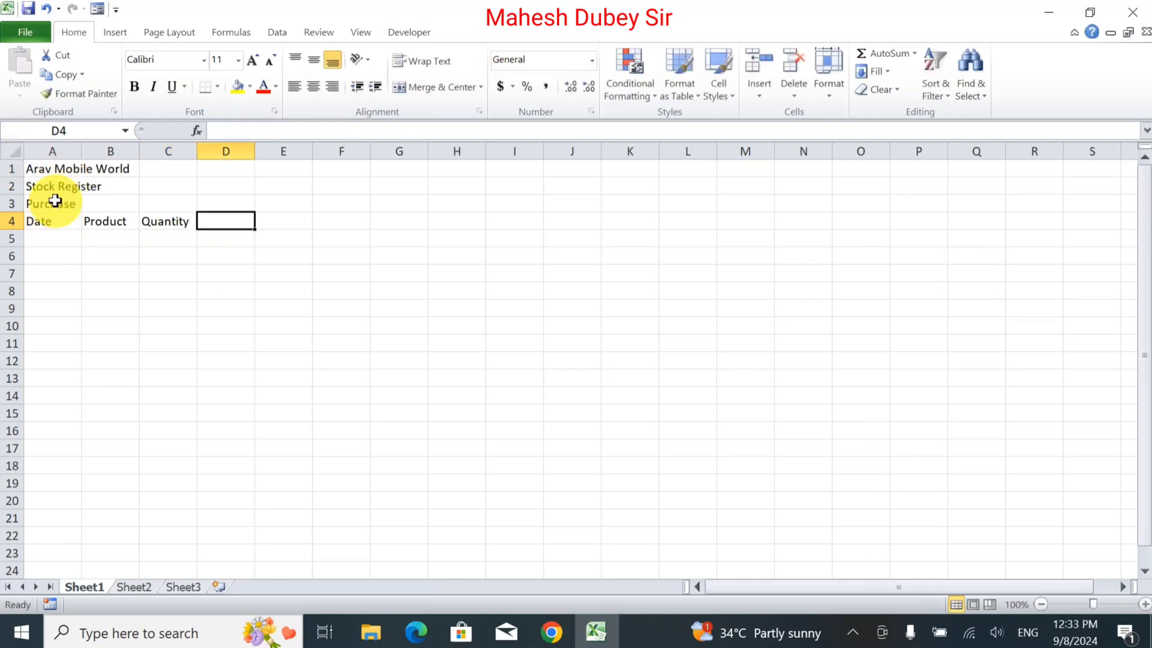
# Copy the Purchase block A3:C4 and paste it starting at D3.
pyautogui.moveTo(57, 209); pyautogui.dragTo(159, 224)
pyautogui.hotkey('ctrl', 'c')
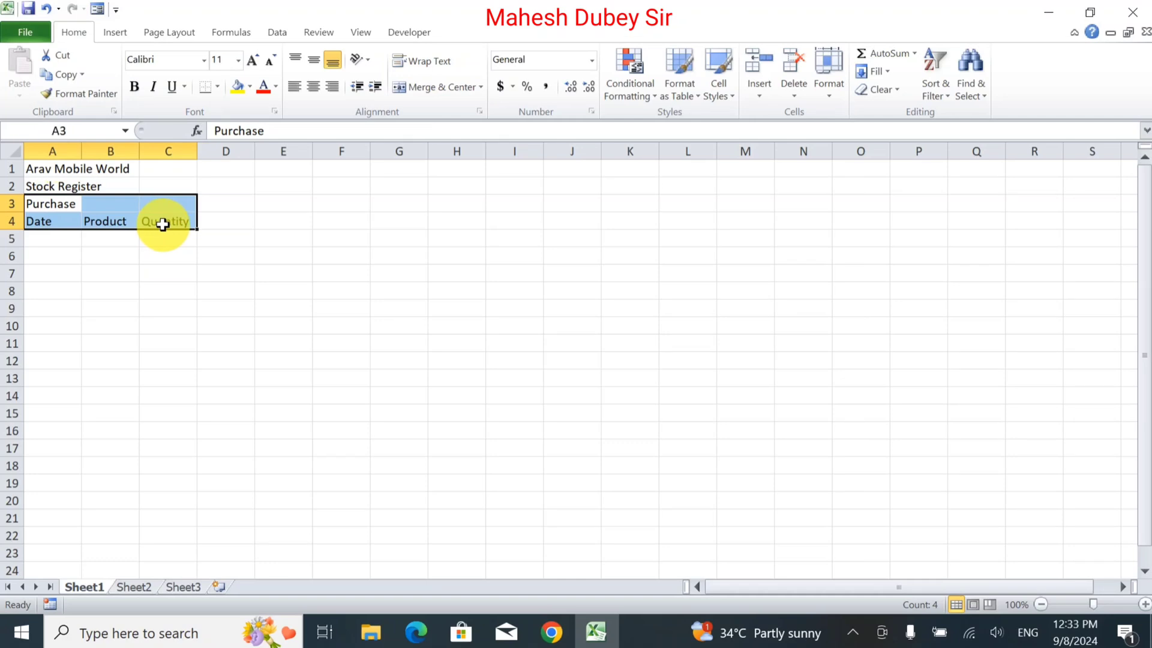
pyautogui.click(231, 204)
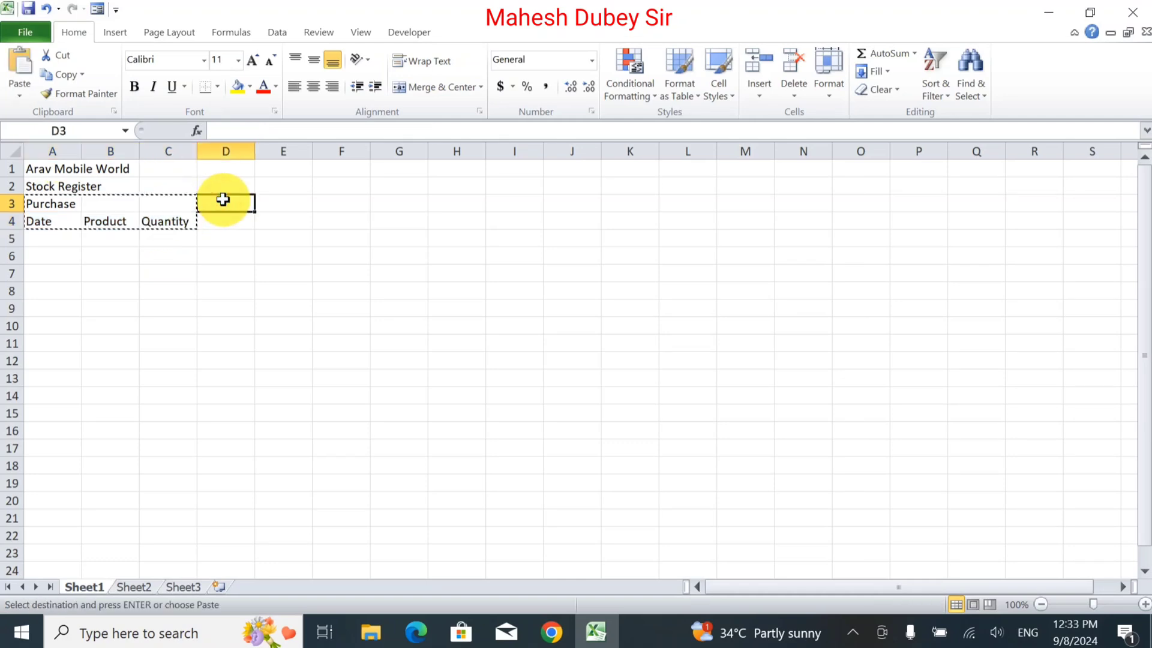
pyautogui.hotkey('ctrl', 'v')
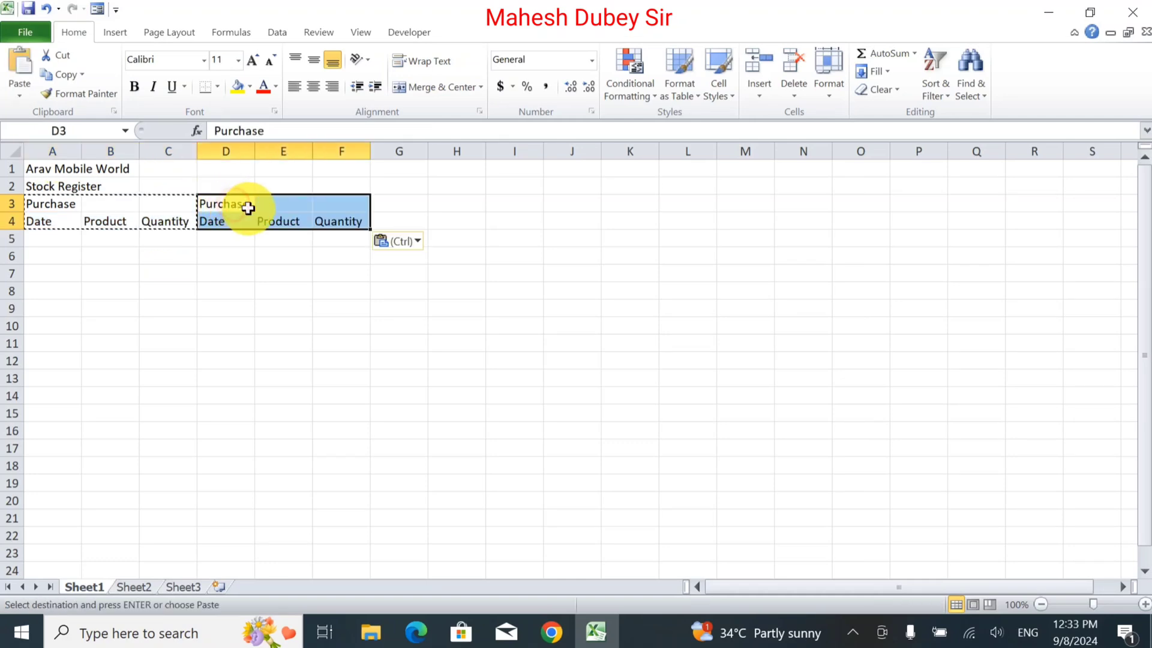
# Replace the pasted heading in D3 with Sales.
pyautogui.doubleClick(251, 204)
pyautogui.moveTo(252, 204); pyautogui.dragTo(77, 162)
pyautogui.write('S')
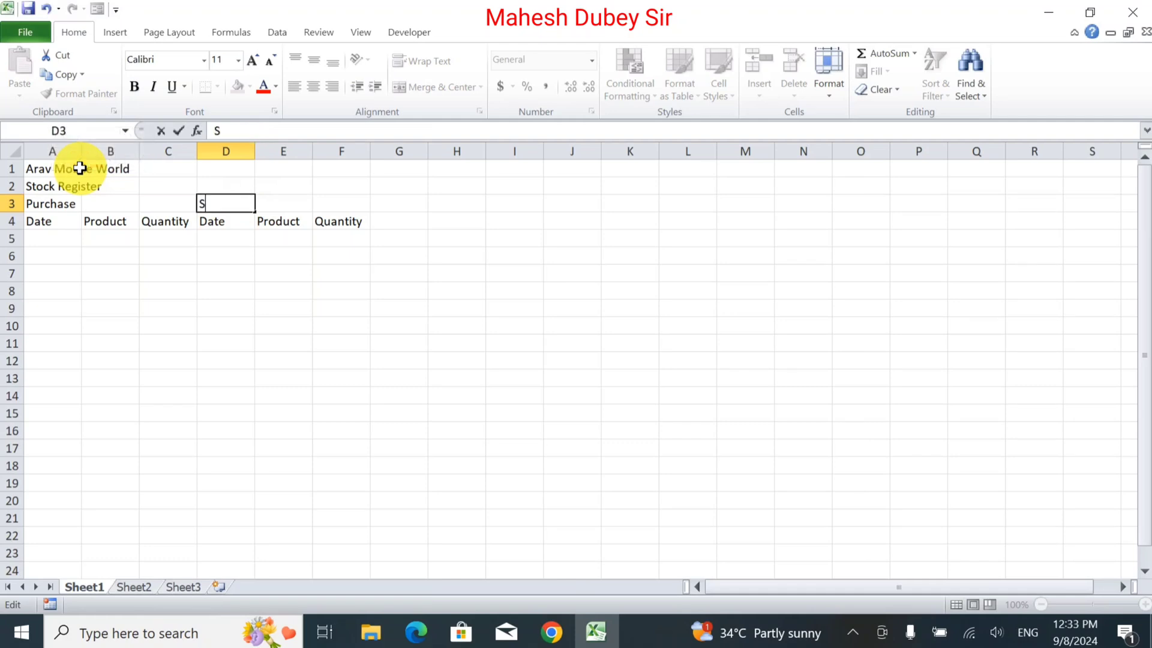
pyautogui.write('ales')
pyautogui.press('Tab')
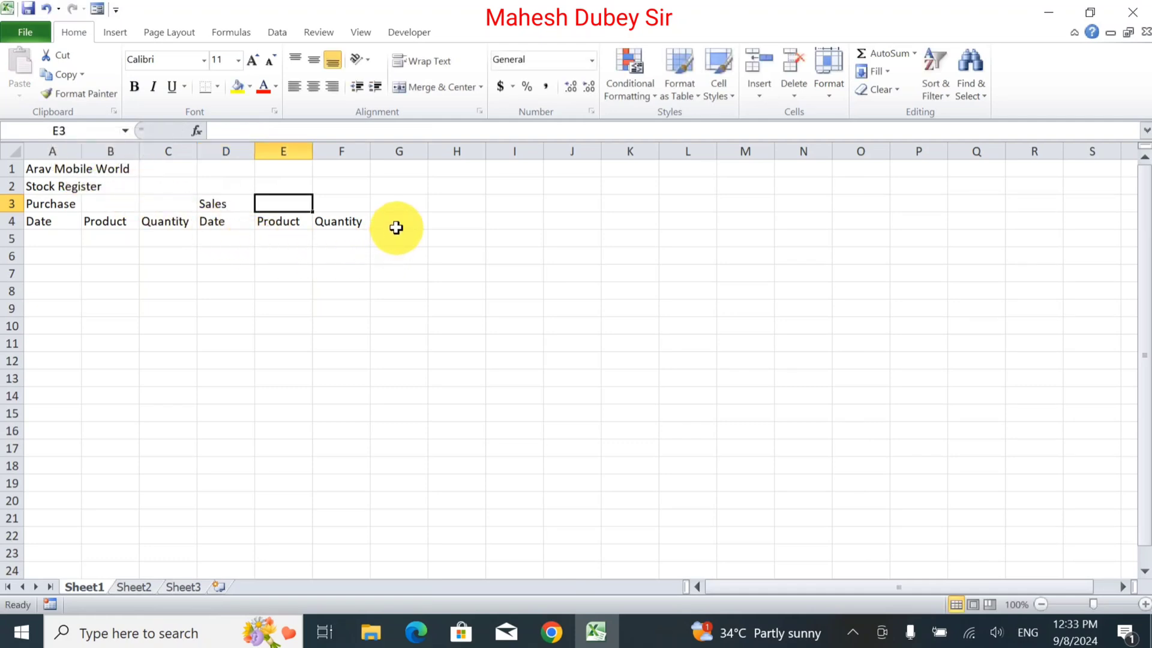
# Enter Stock as the heading in G3 and Sr in G4.
pyautogui.click(404, 205)
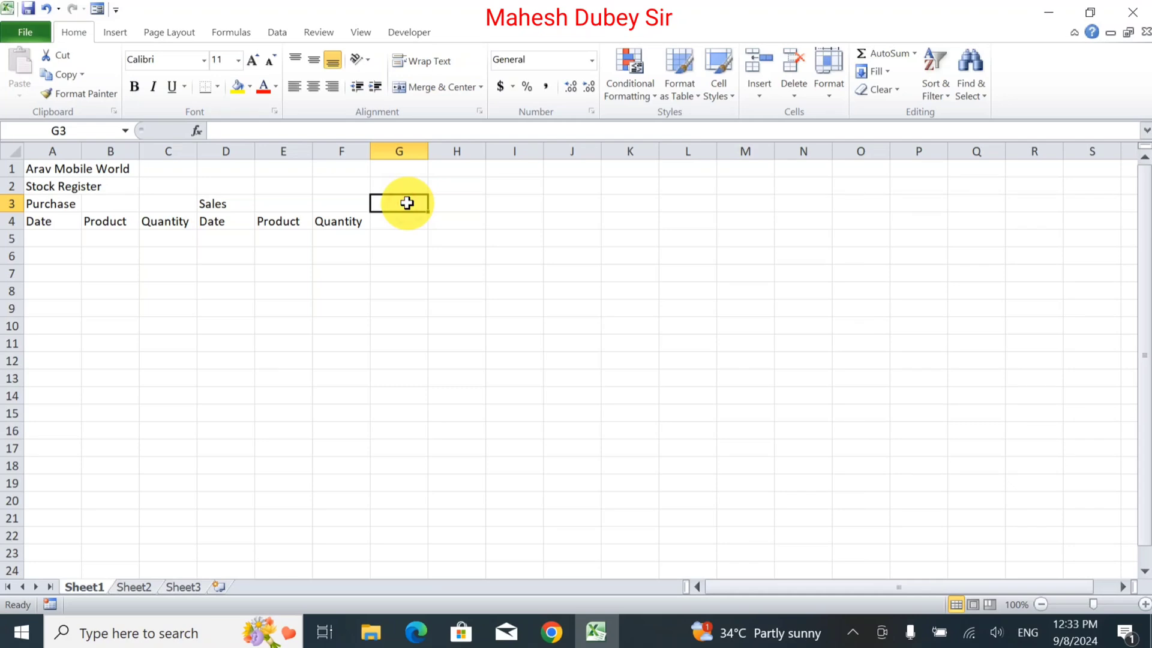
pyautogui.write('Stock')
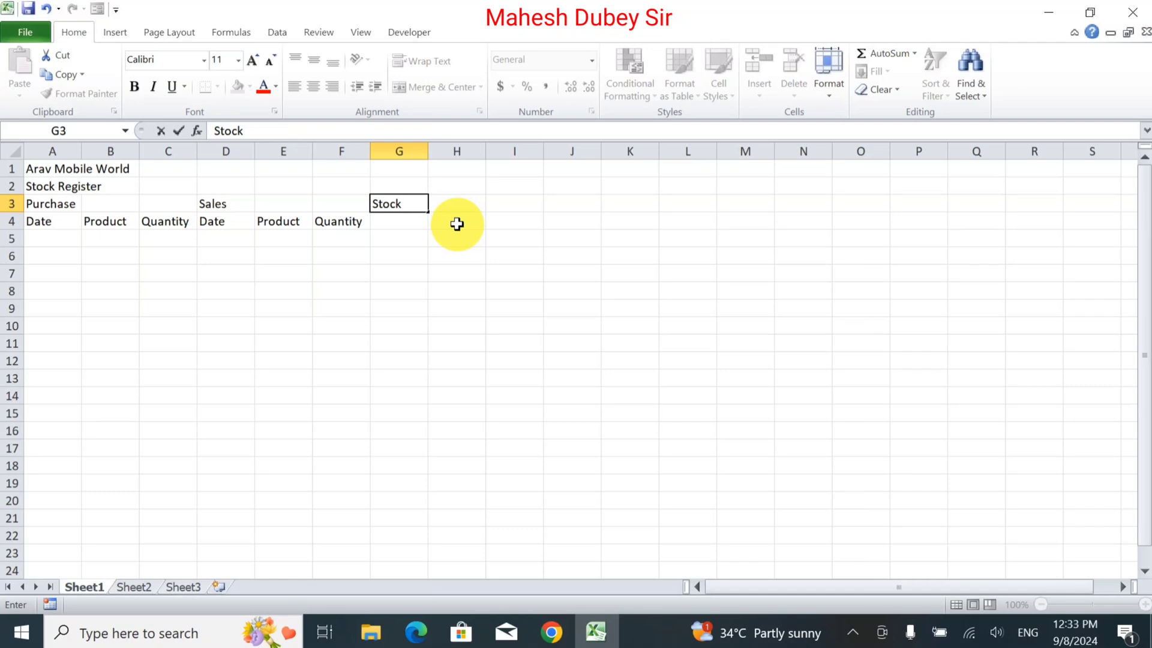
pyautogui.click(379, 221)
pyautogui.write('Sr')
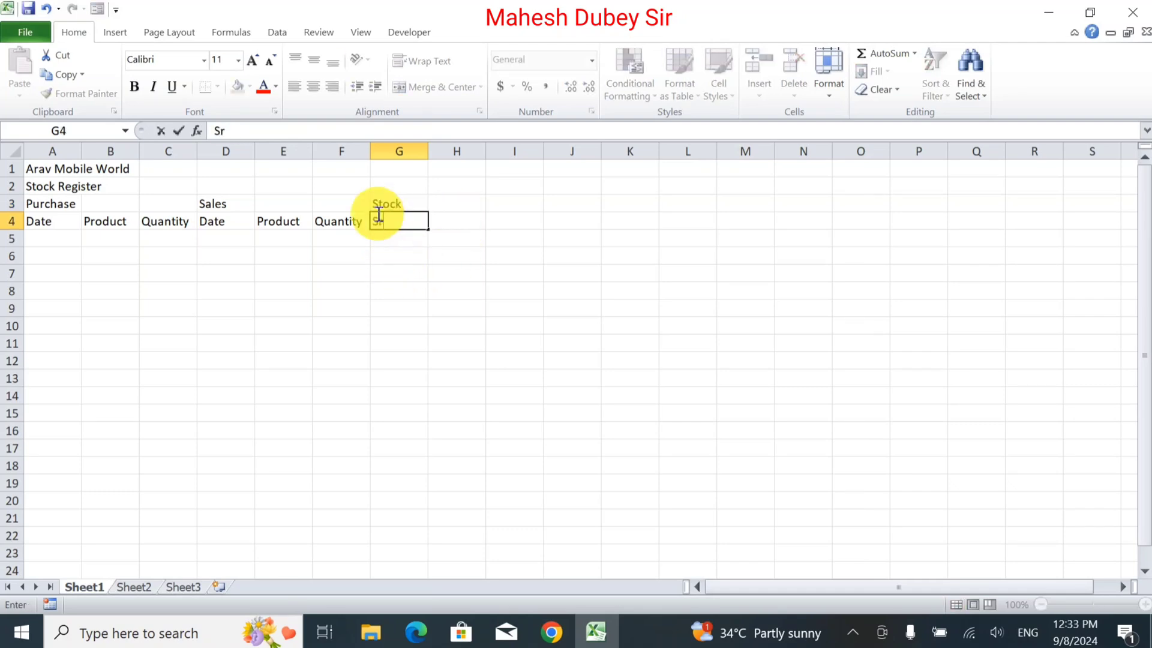
pyautogui.press('Tab')
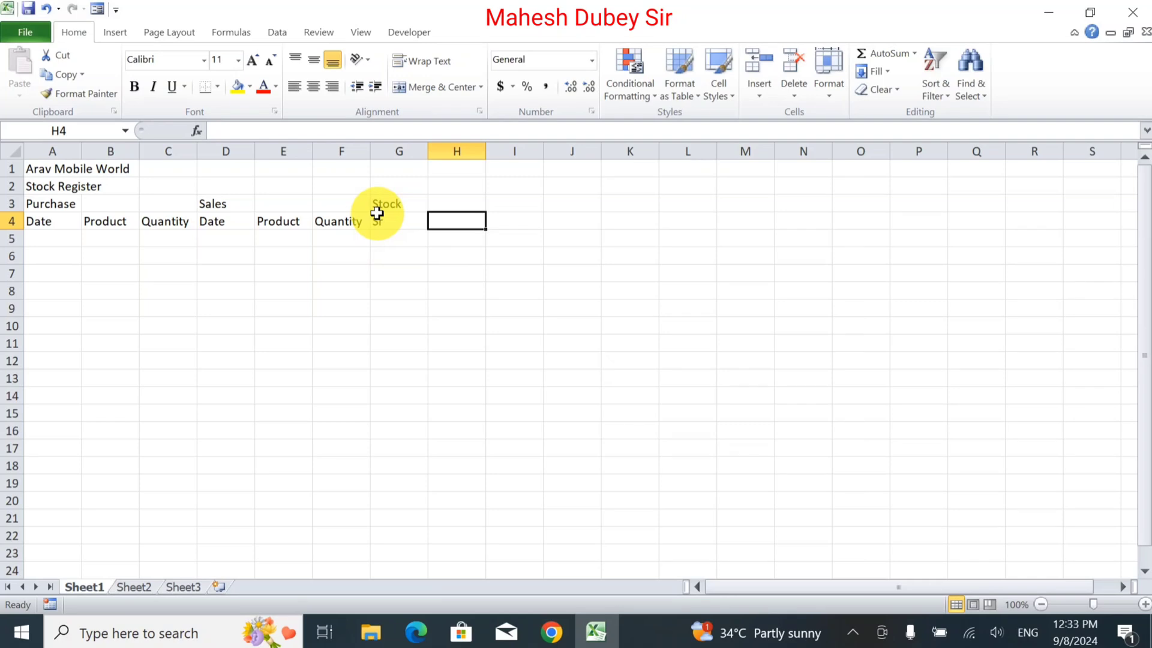
# Enter the stock column headers Product and Purchase in H4 and I4.
pyautogui.write('Producty')
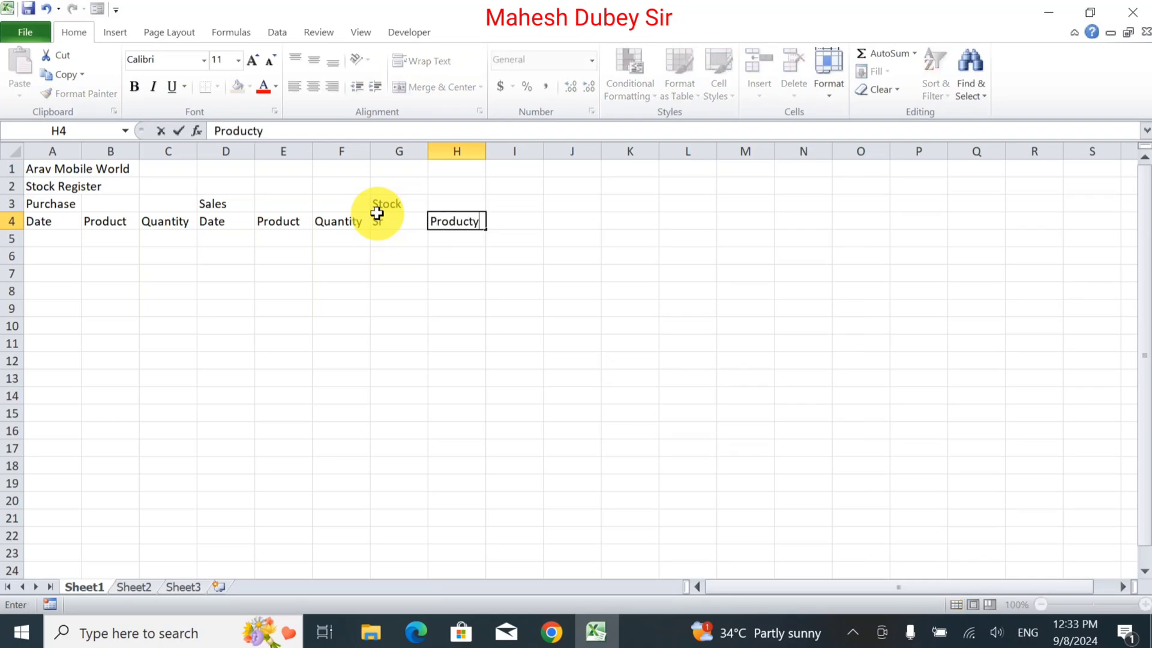
pyautogui.press('BackSpace')
pyautogui.press('Tab')
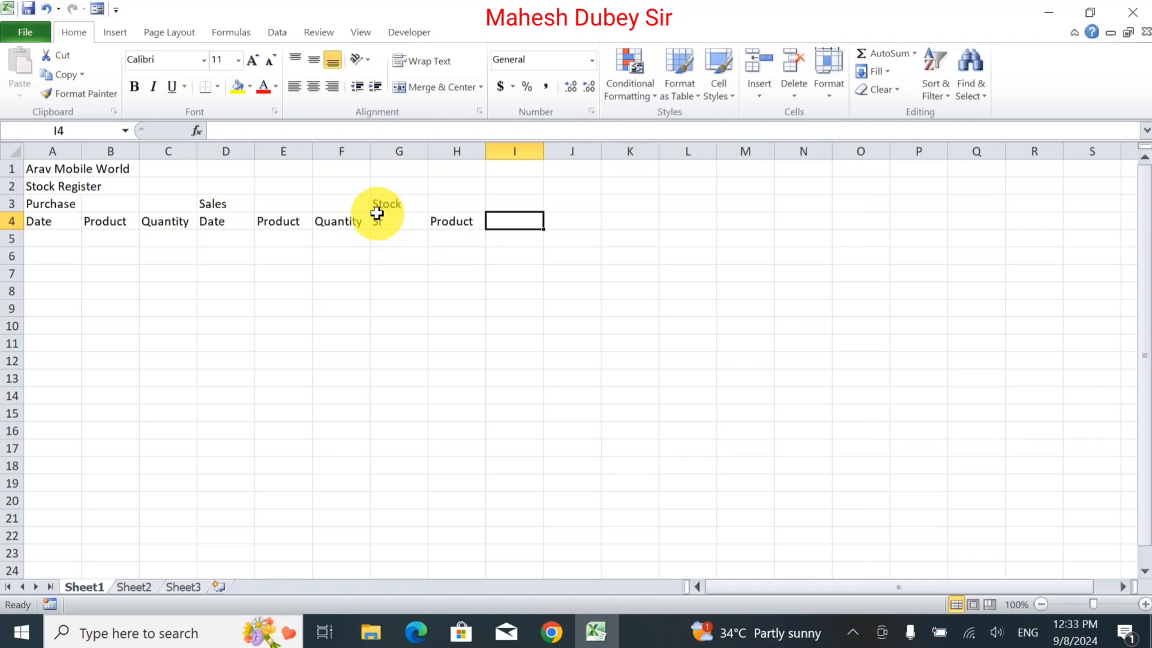
pyautogui.write('Purcha')
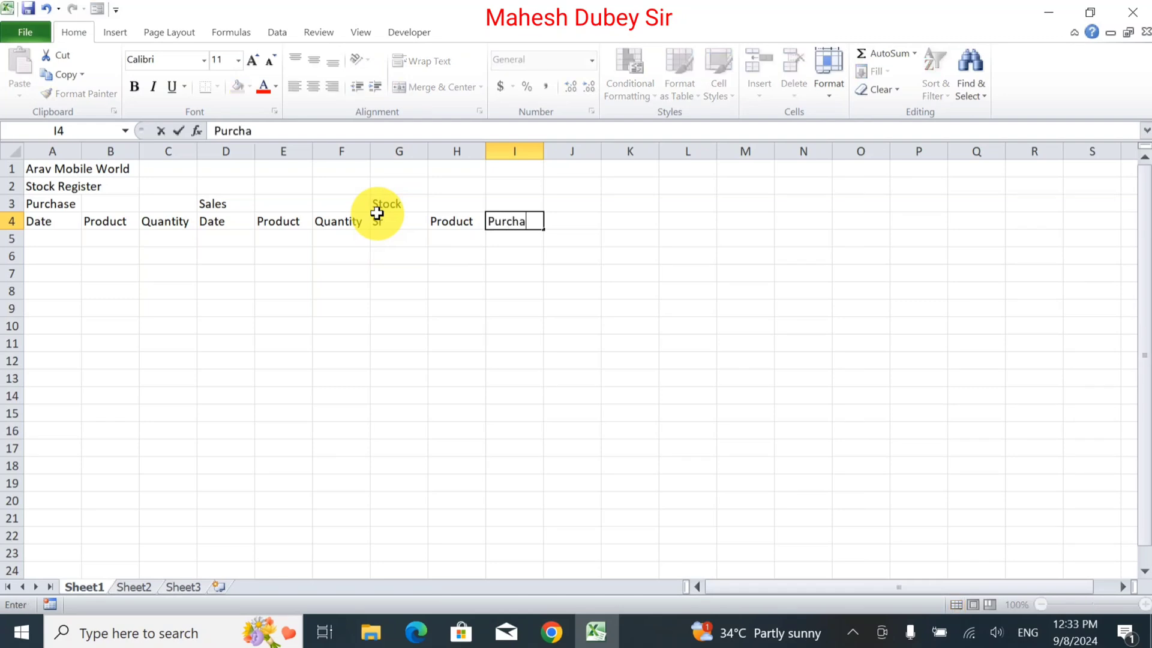
pyautogui.write('se')
pyautogui.press('Tab')
# Enter the remaining stock headers Sales, Stock and Remark in J4 through L4.
pyautogui.write('S')
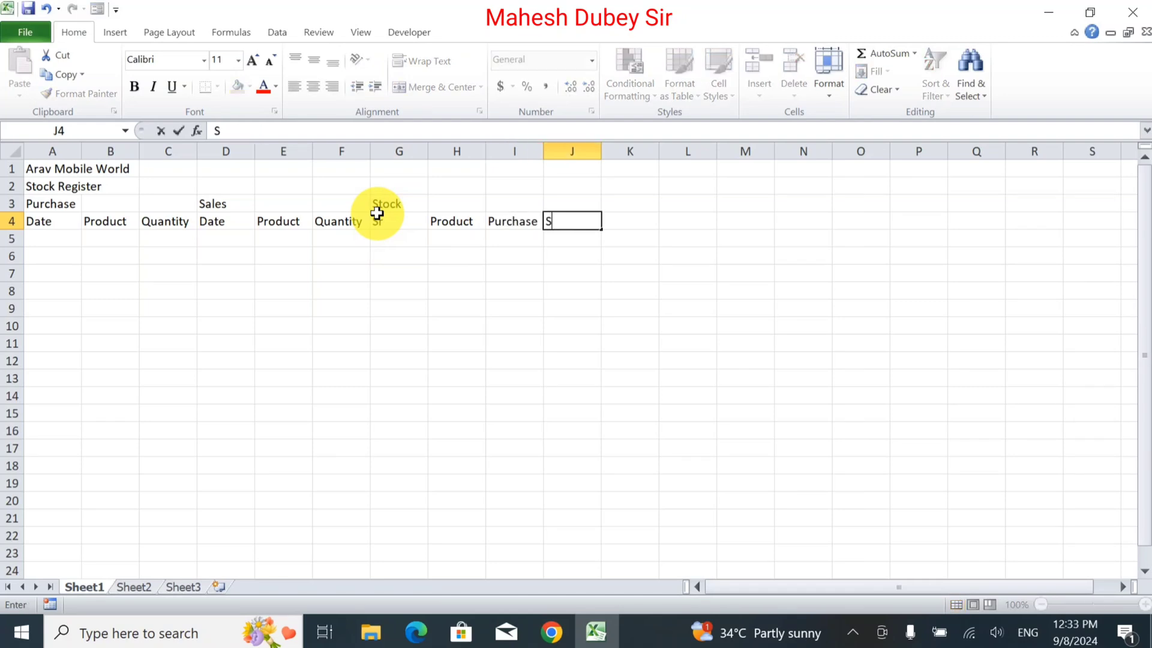
pyautogui.write('ales')
pyautogui.press('Tab')
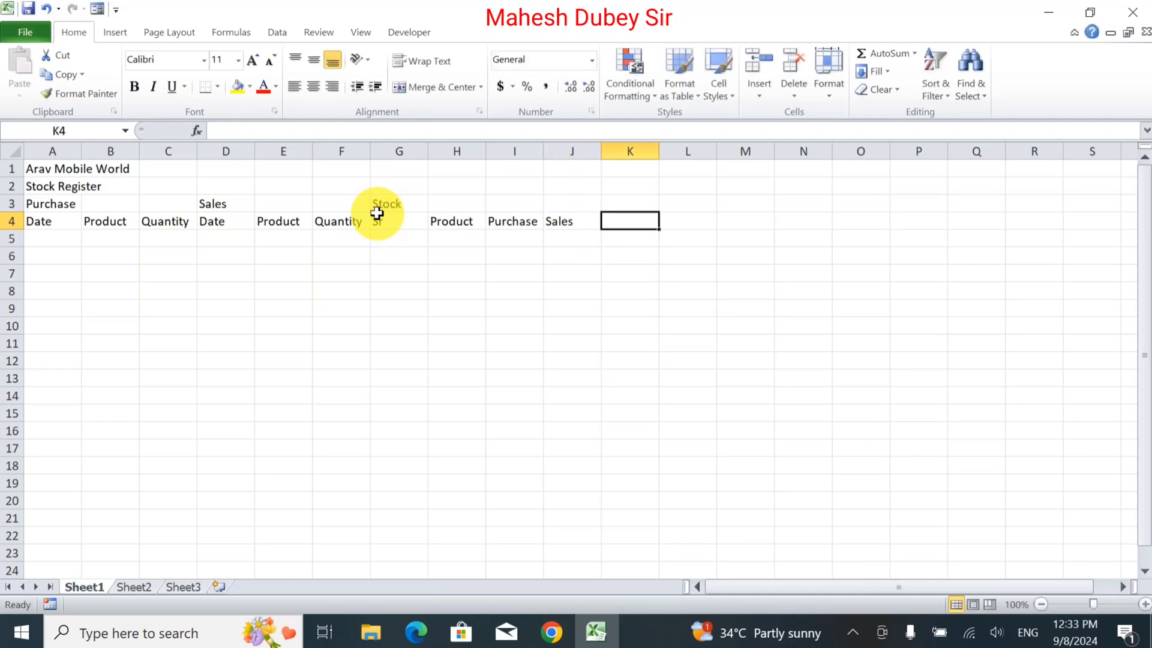
pyautogui.write('Stock')
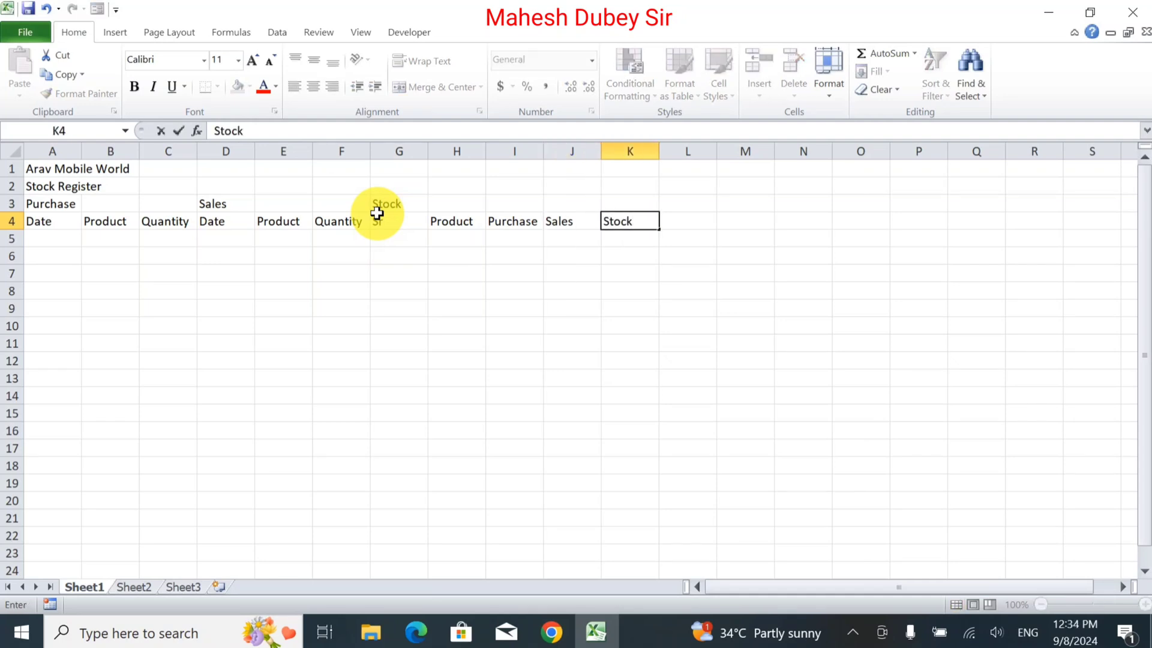
pyautogui.press('Tab')
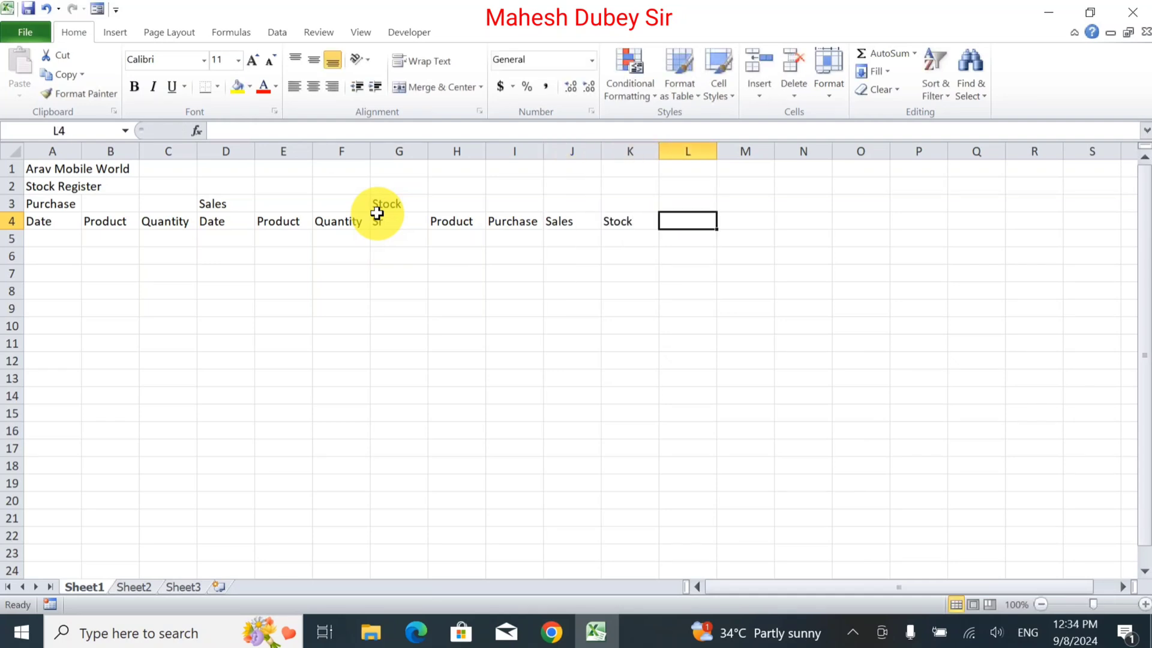
pyautogui.write('Remark')
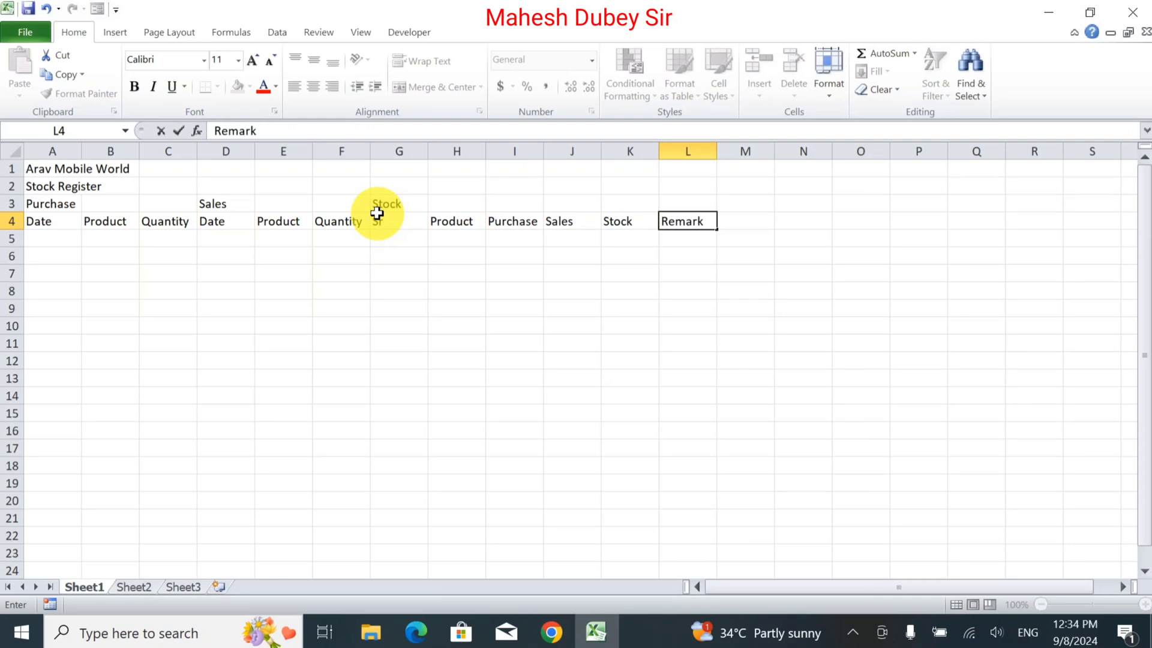
pyautogui.press('Return')
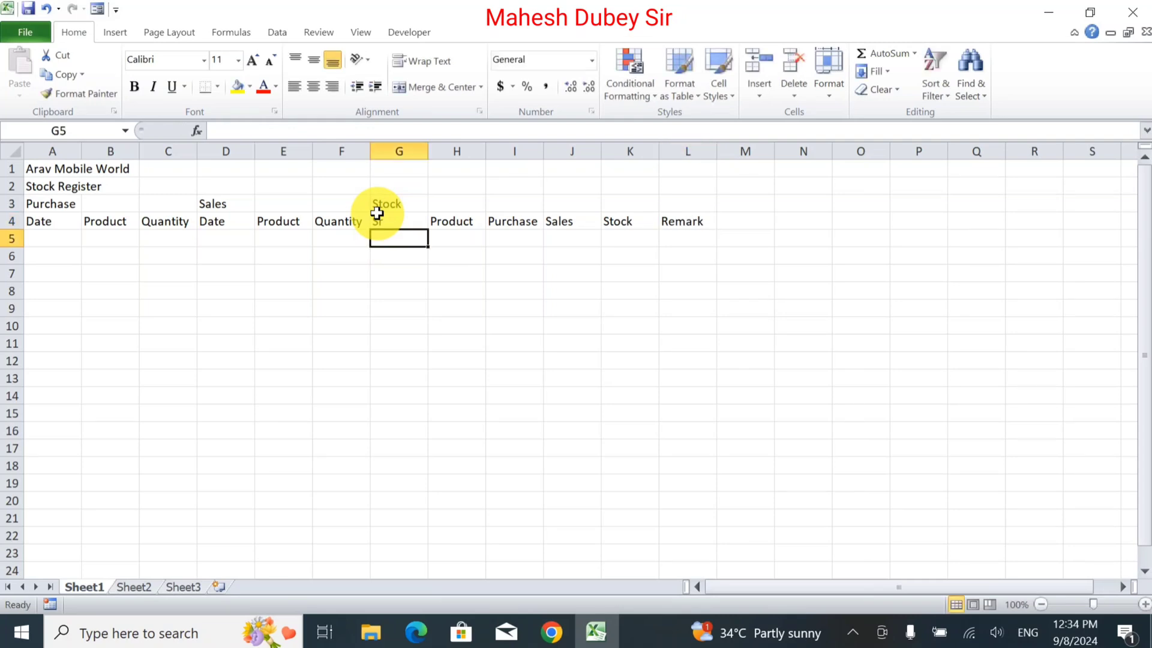
# Merge and center the title across A1:L1.
pyautogui.moveTo(42, 169); pyautogui.dragTo(672, 167)
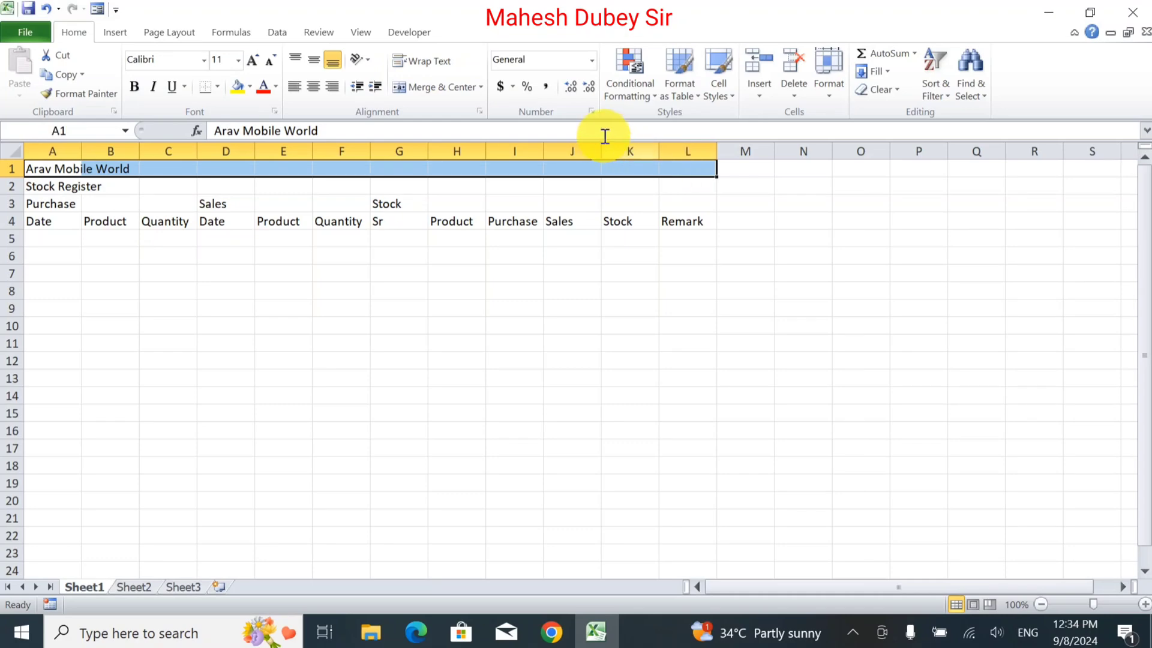
pyautogui.click(448, 86)
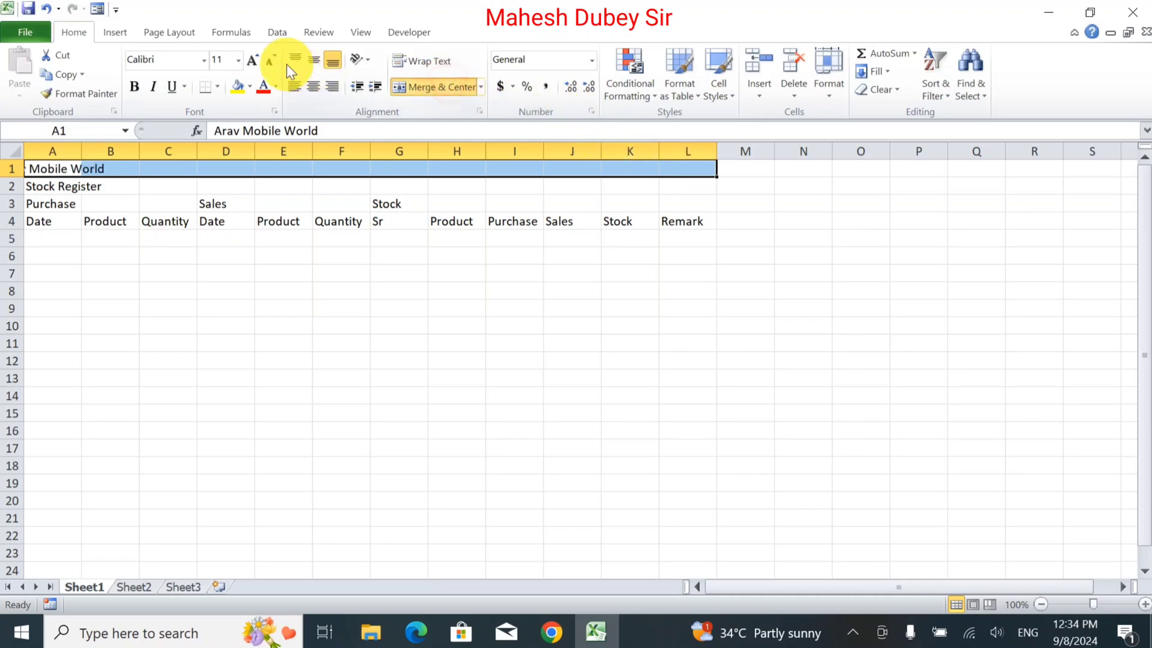
# Increase the title's font size to 14 and make it bold.
pyautogui.click(252, 62)
pyautogui.click(251, 64)
pyautogui.click(134, 86)
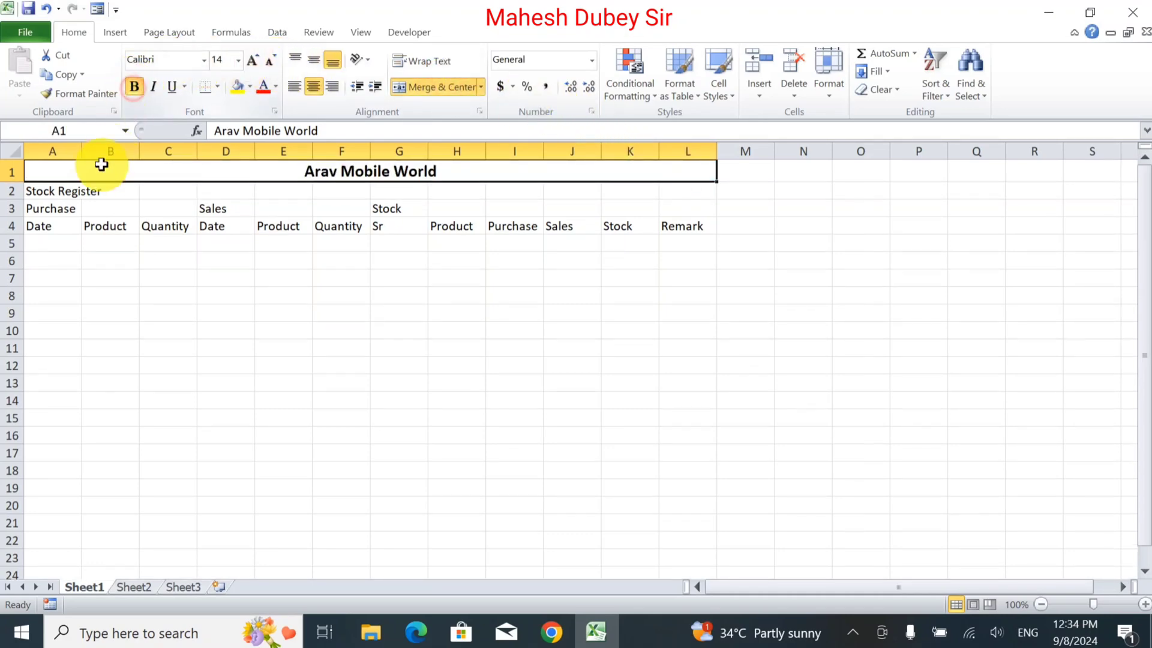
# Change the title's font to Algerian.
pyautogui.click(204, 59)
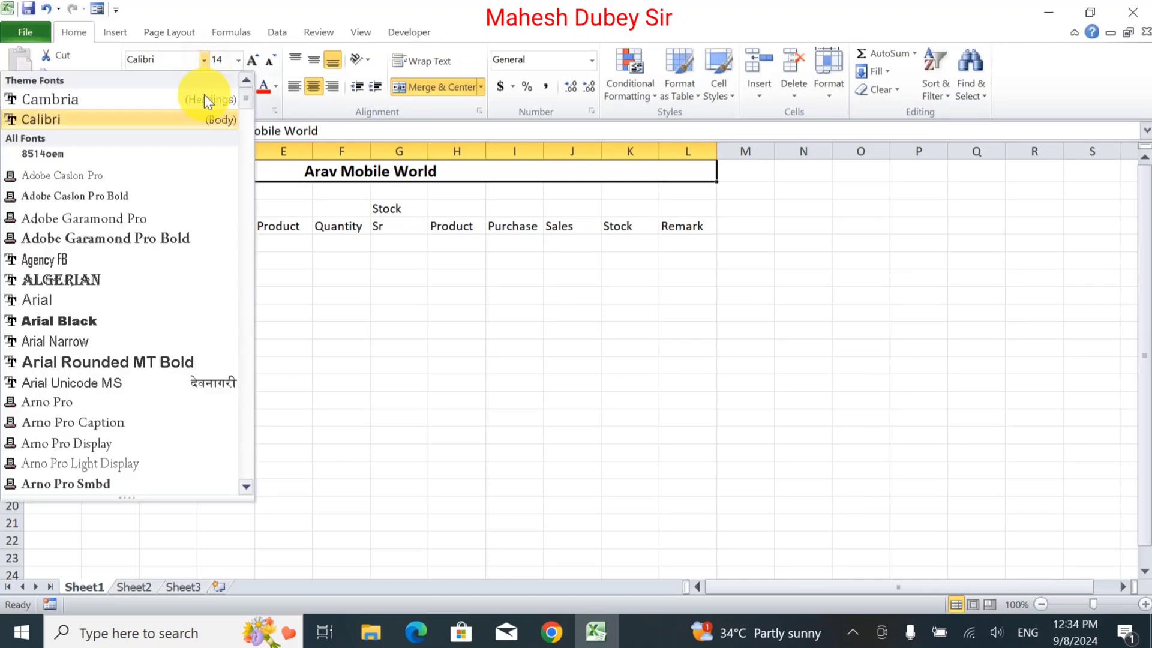
pyautogui.click(159, 287)
# Merge and center Stock Register across A2:L2, and set it to 12 pt bold.
pyautogui.moveTo(41, 193); pyautogui.dragTo(676, 191)
pyautogui.click(434, 87)
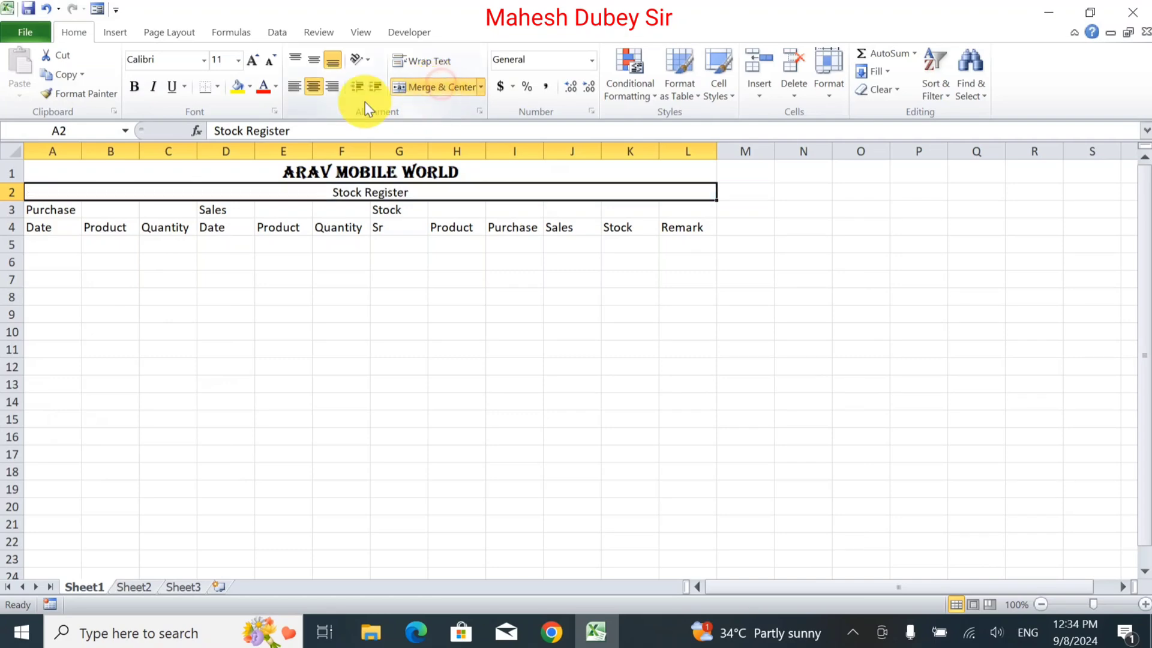
pyautogui.click(259, 65)
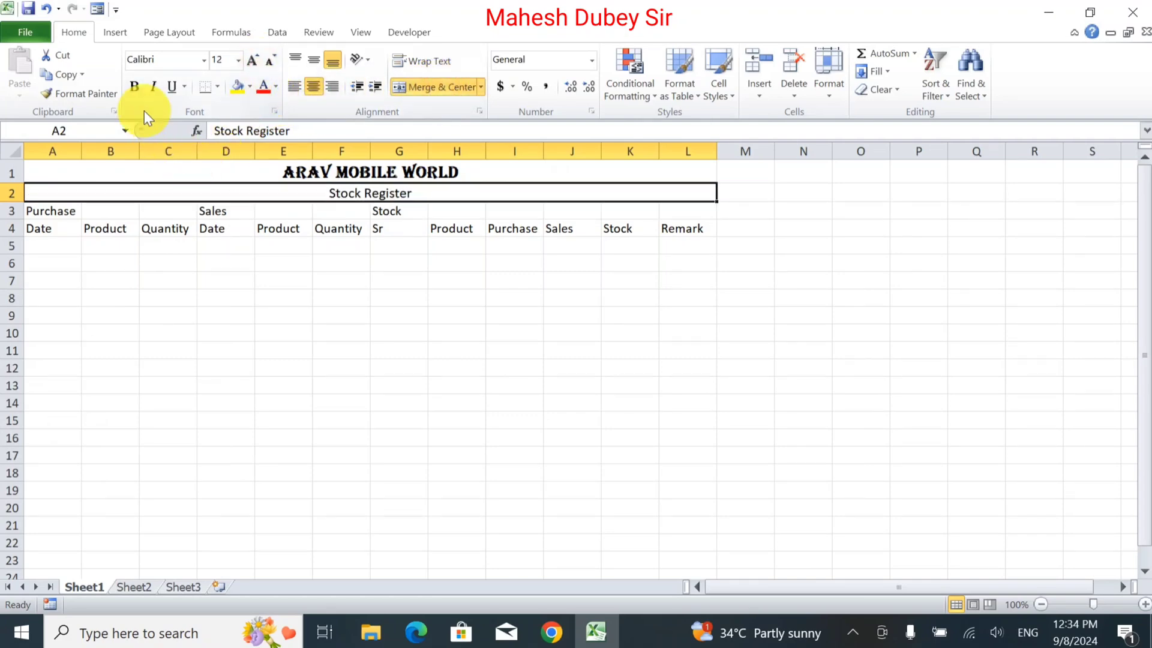
pyautogui.click(134, 86)
pyautogui.click(248, 261)
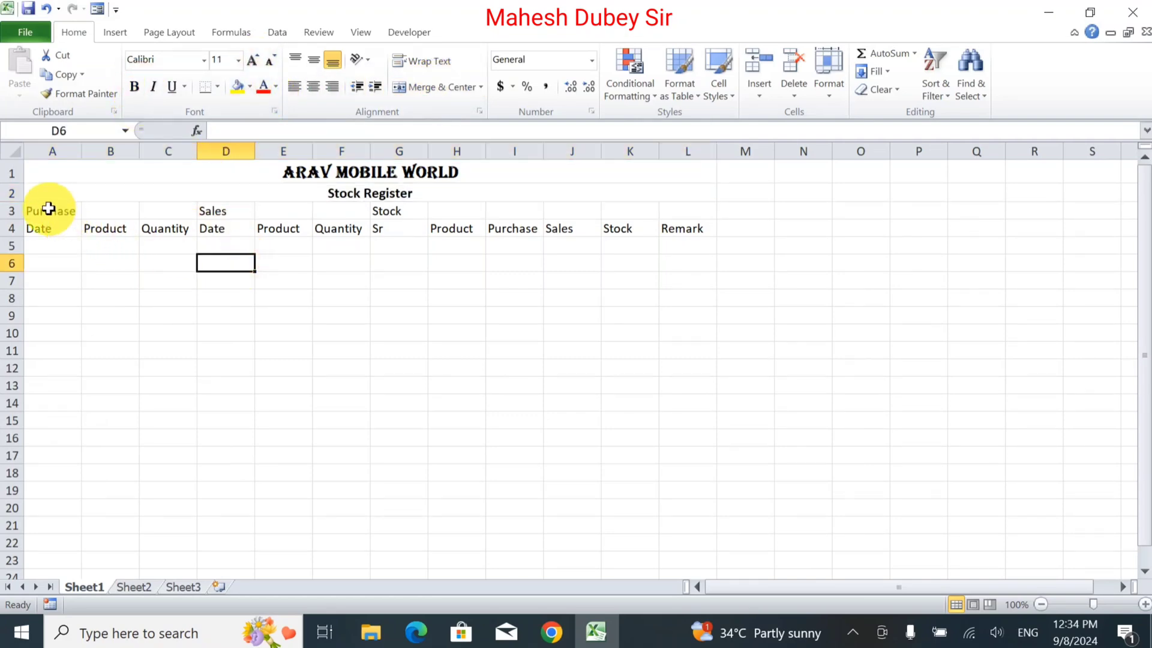
# Merge and center the section headers Purchase over A3:C3, Sales over D3:F3 and Stock over G3:L3.
pyautogui.moveTo(46, 210); pyautogui.dragTo(694, 216)
pyautogui.click(397, 87)
pyautogui.click(438, 87)
pyautogui.click(413, 87)
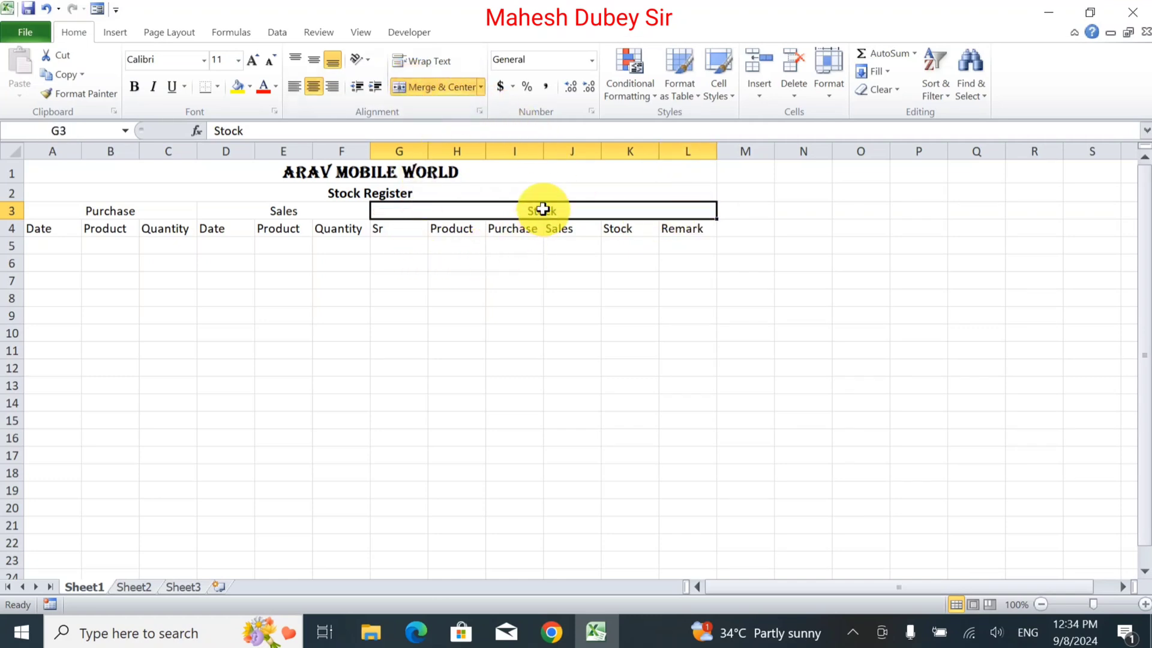
# Set the Purchase, Sales and Stock section headers in row 3 to 14 pt bold.
pyautogui.moveTo(57, 213); pyautogui.dragTo(600, 210)
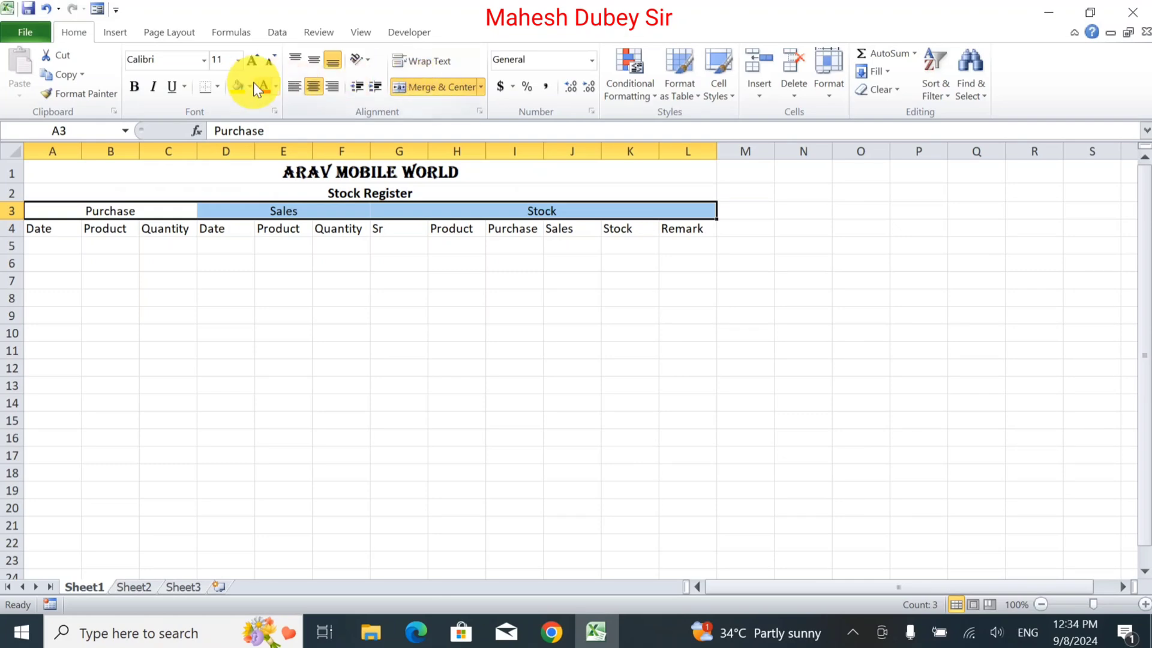
pyautogui.click(255, 62)
pyautogui.click(254, 62)
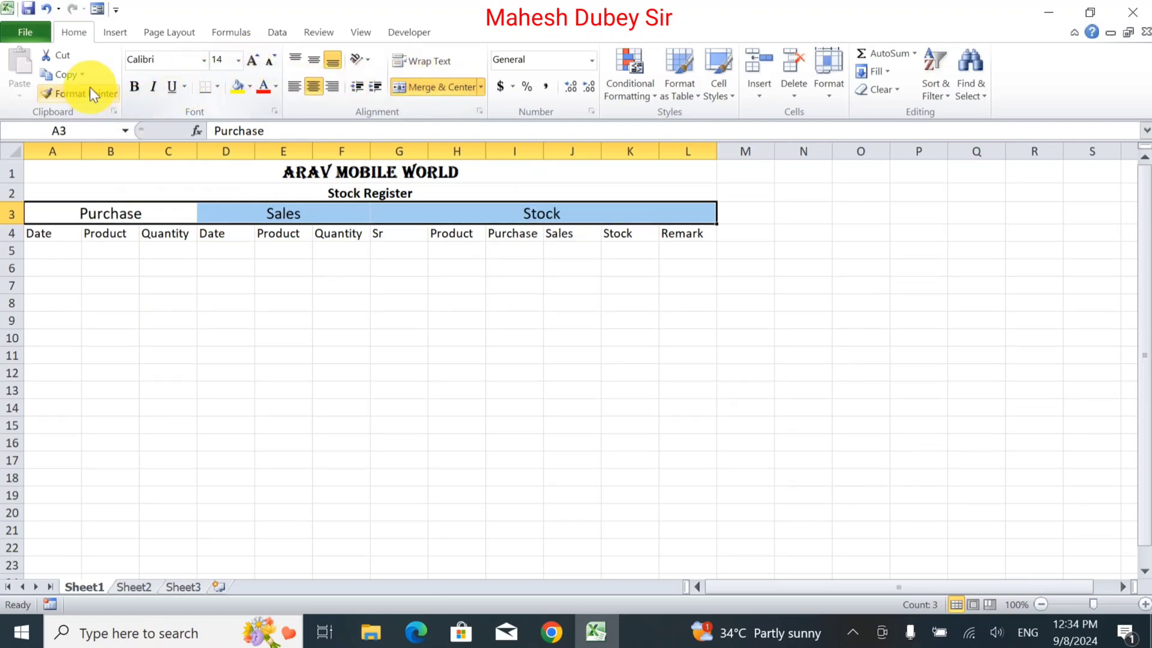
pyautogui.click(139, 86)
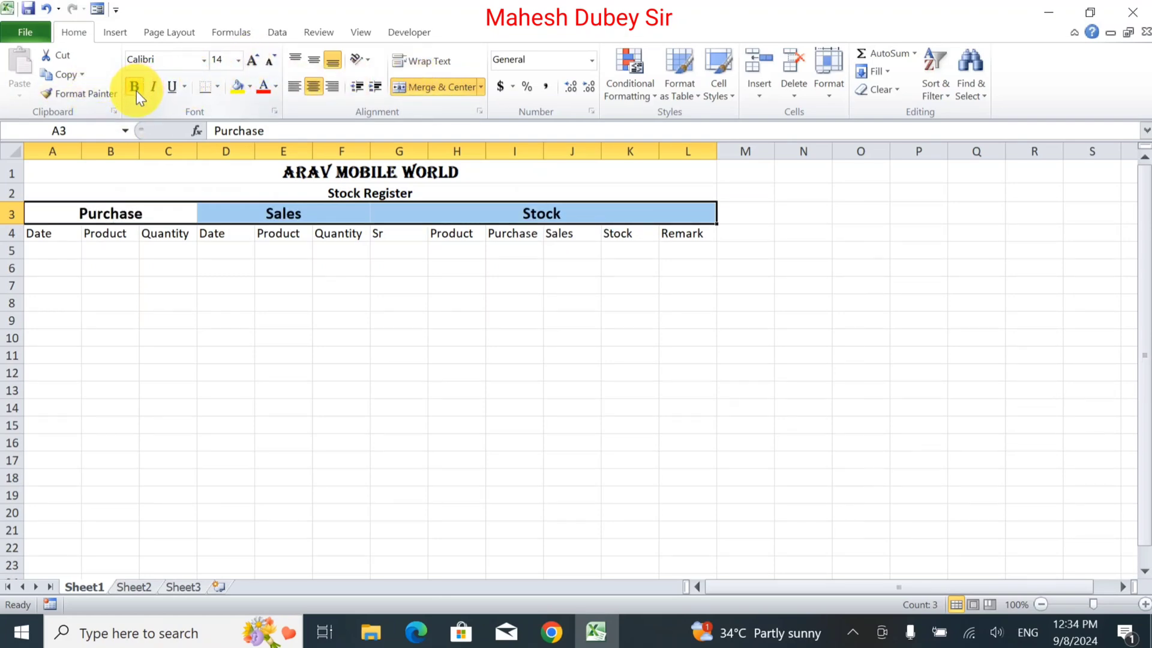
# Make the column headers in row 4 bold.
pyautogui.moveTo(44, 231); pyautogui.dragTo(674, 233)
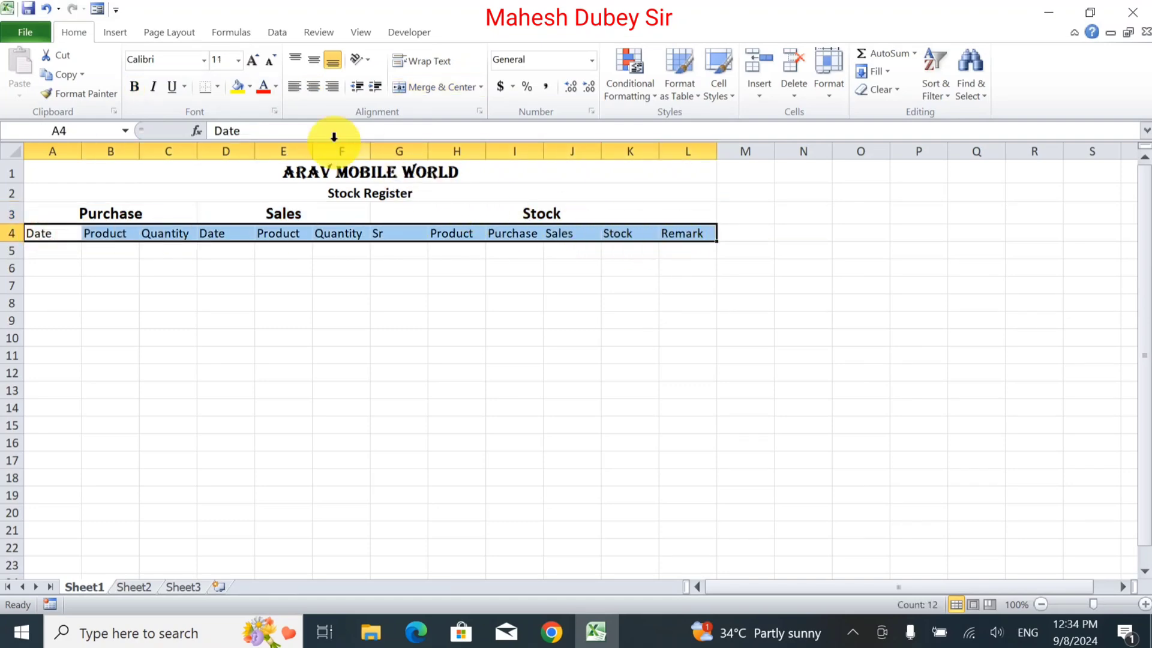
pyautogui.click(135, 86)
pyautogui.click(189, 284)
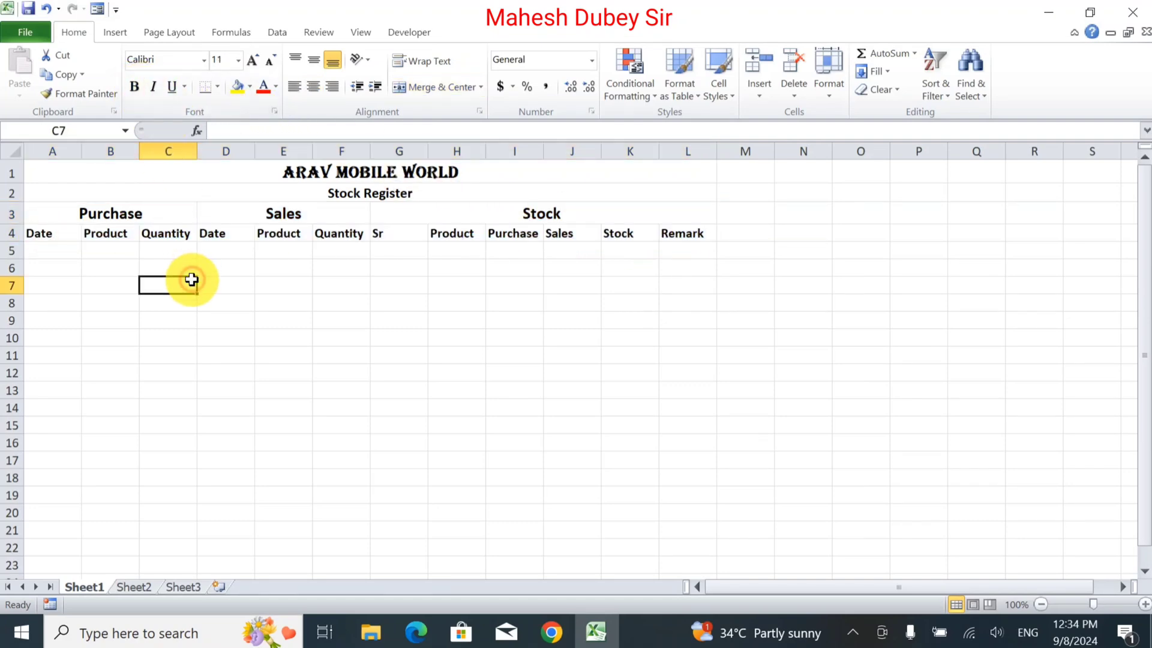
# Fill the Purchase section header with green.
pyautogui.click(60, 217)
pyautogui.moveTo(199, 227); pyautogui.dragTo(581, 233)
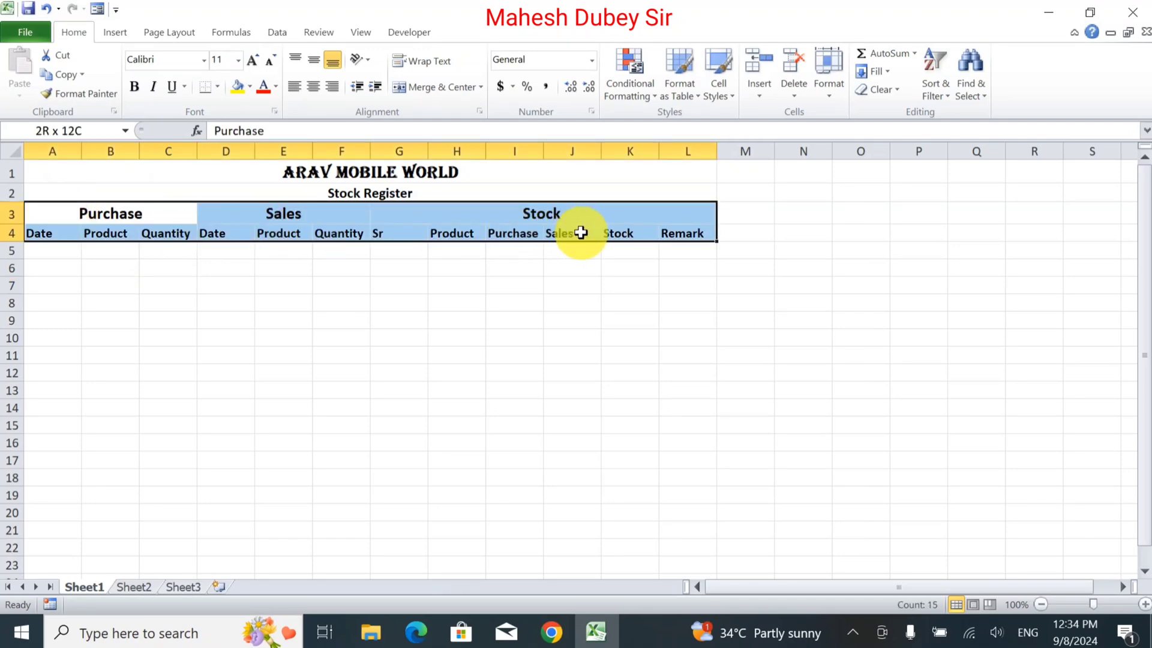
pyautogui.click(162, 213)
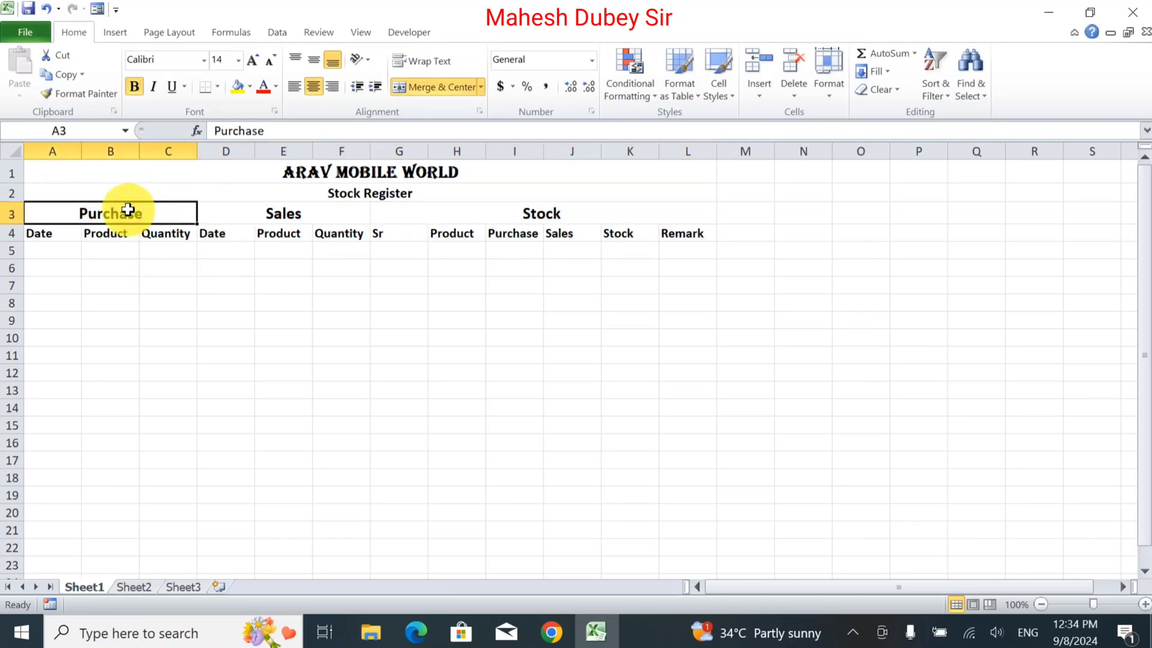
pyautogui.click(249, 88)
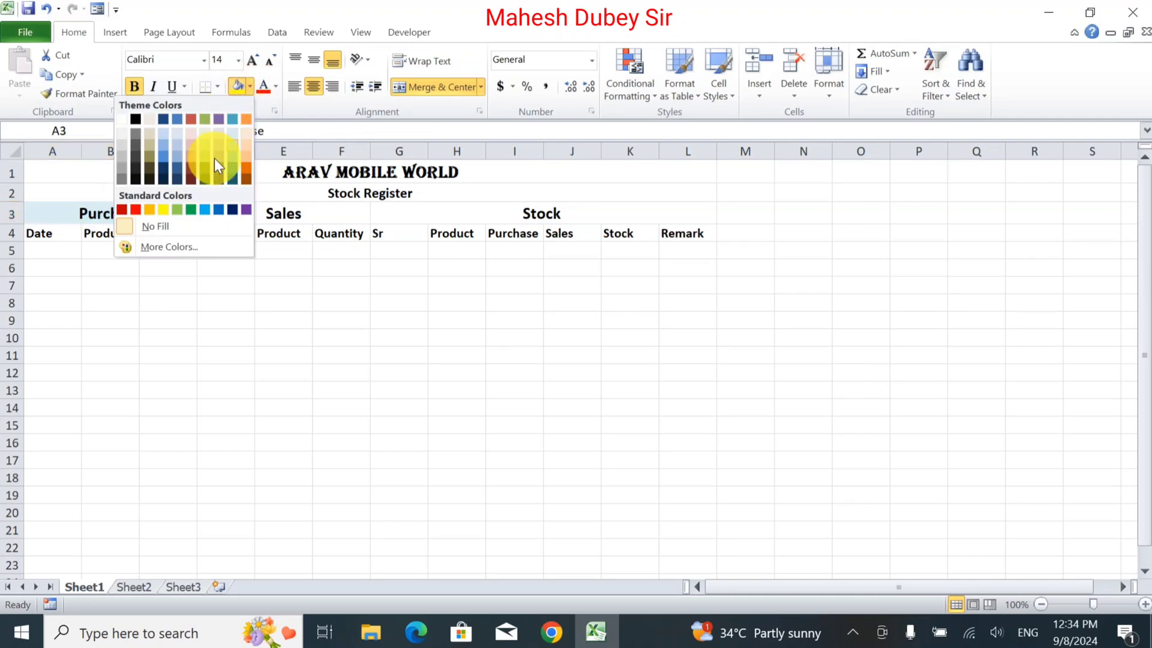
pyautogui.click(194, 209)
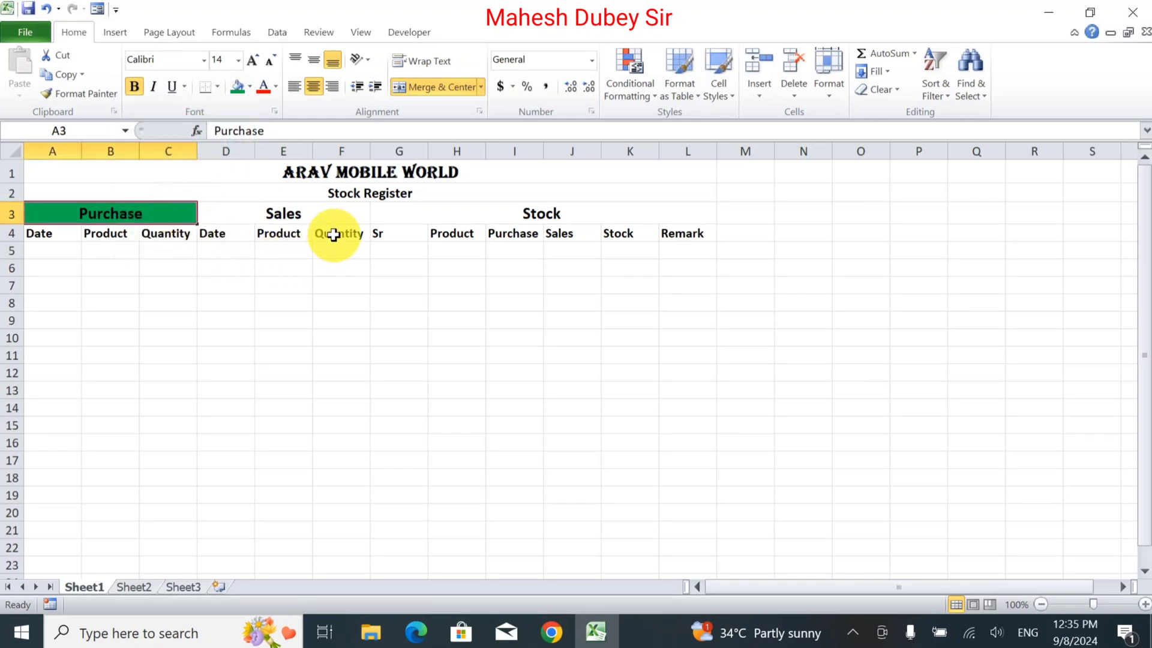
# Fill the Sales section header with blue.
pyautogui.click(240, 213)
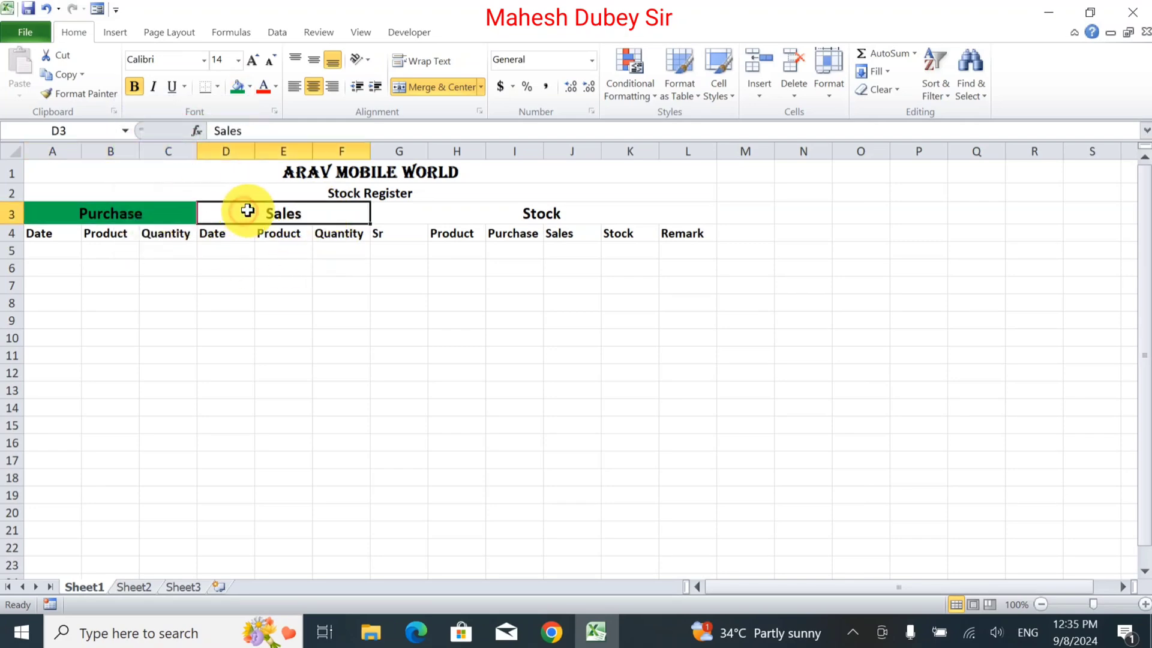
pyautogui.click(249, 86)
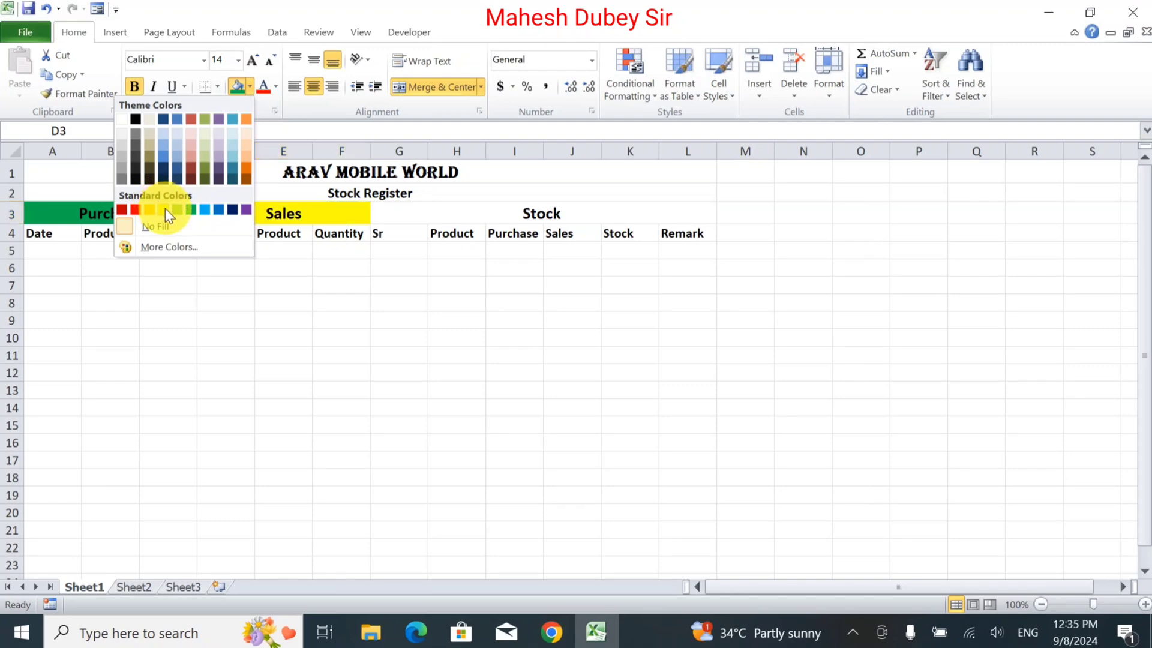
pyautogui.click(217, 210)
# Fill the Stock section header with orange.
pyautogui.click(429, 214)
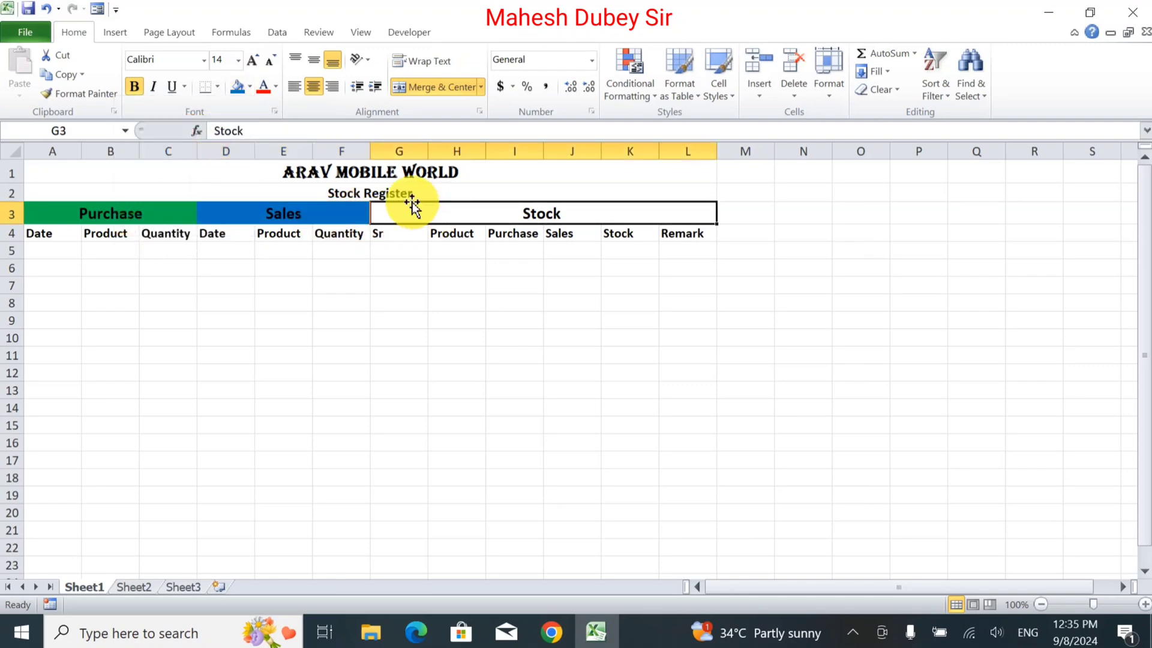
pyautogui.click(248, 88)
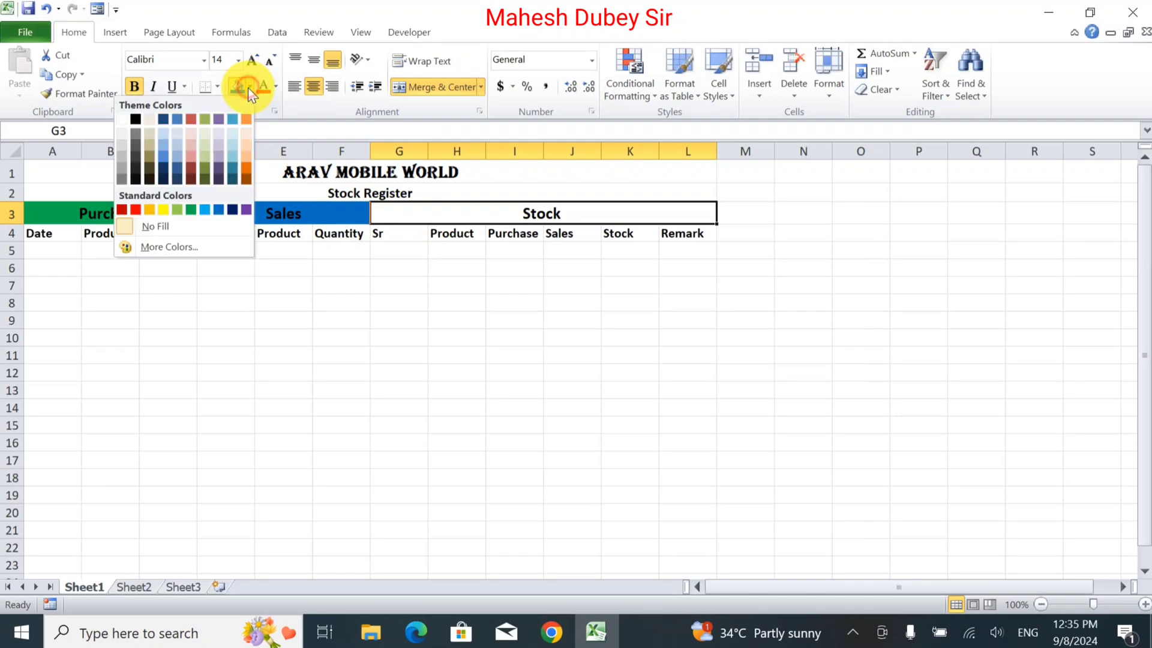
pyautogui.click(153, 209)
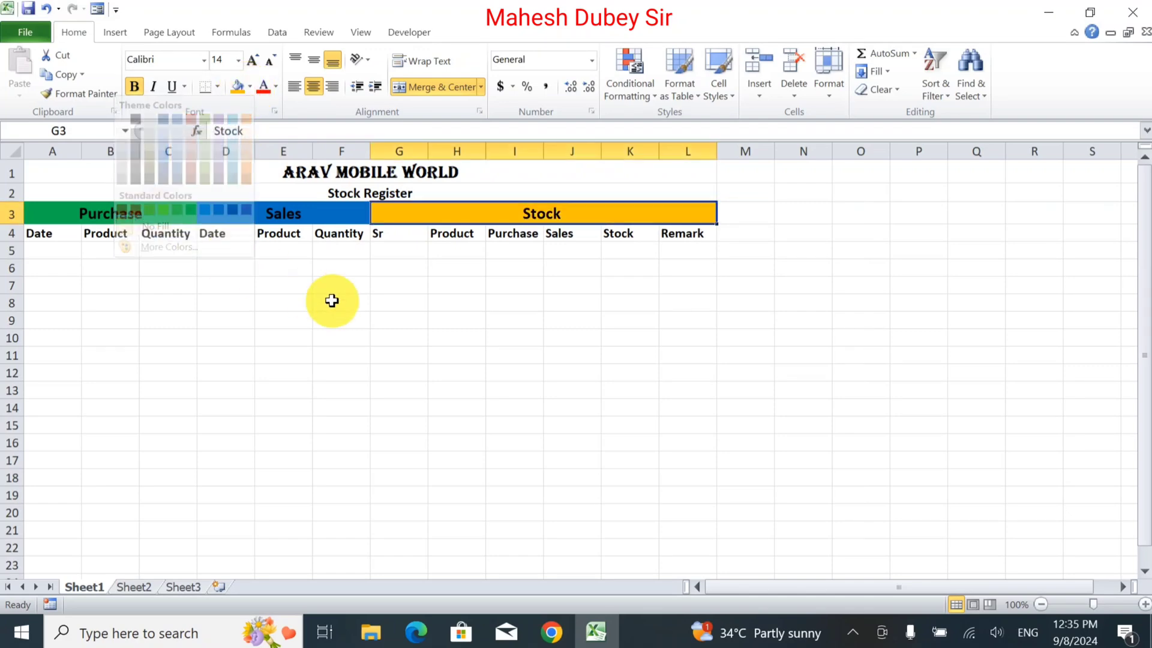
pyautogui.click(329, 301)
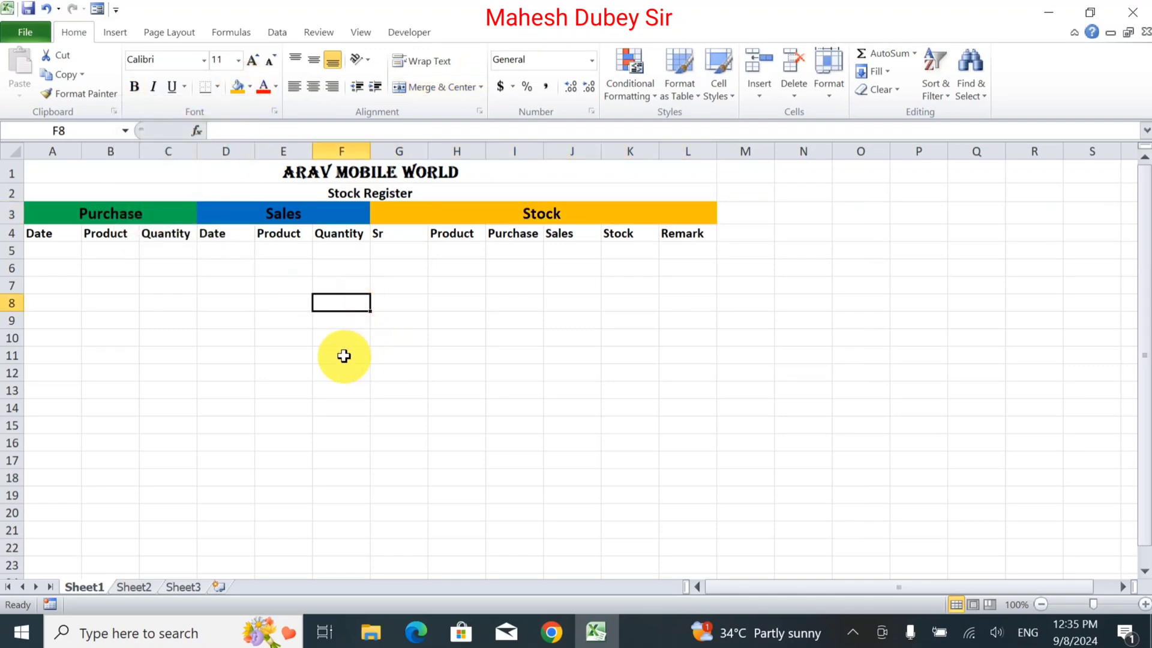
# Apply all borders to the register table range A3:L18.
pyautogui.click(45, 233)
pyautogui.click(68, 215)
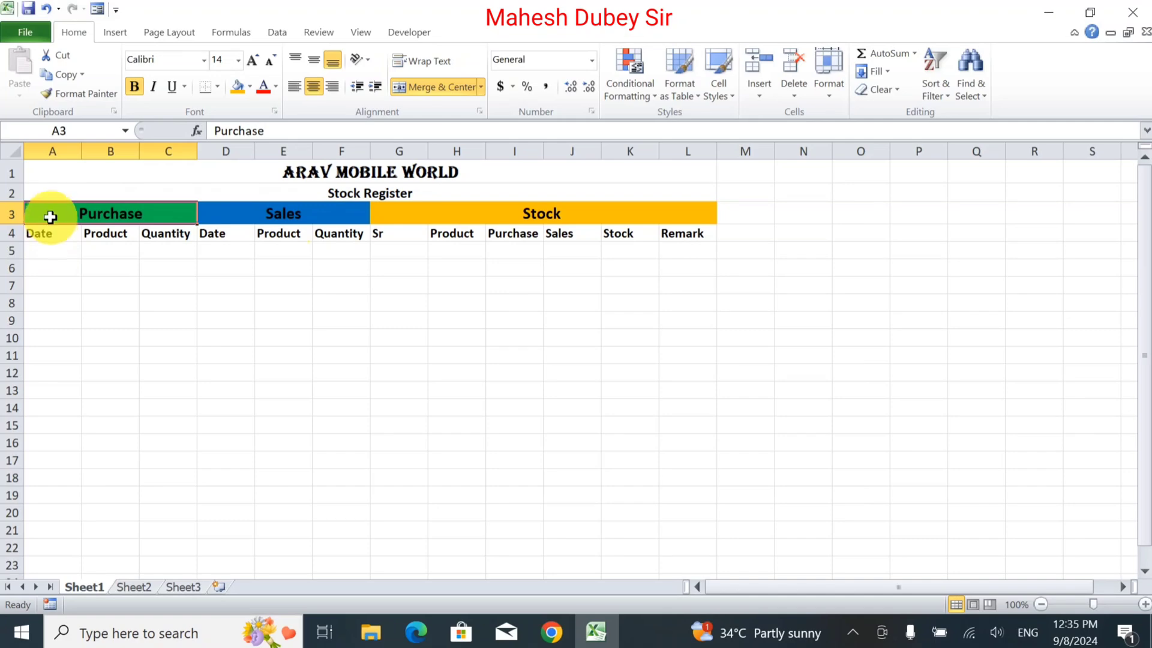
pyautogui.moveTo(50, 214); pyautogui.dragTo(629, 491)
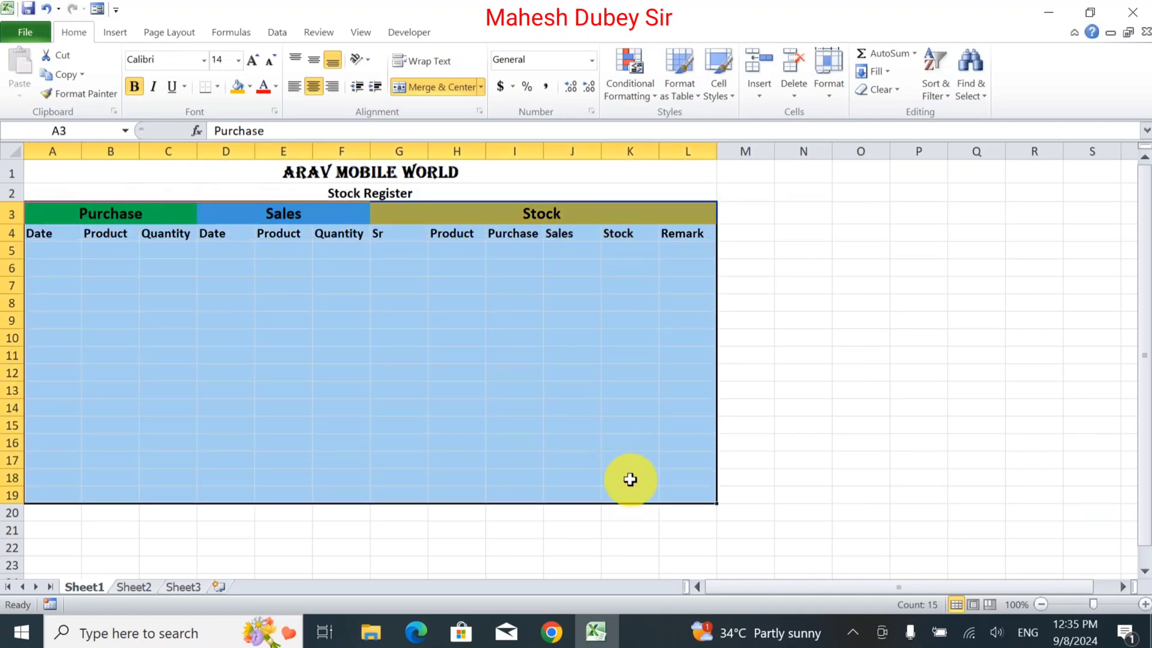
pyautogui.moveTo(45, 217); pyautogui.dragTo(664, 478)
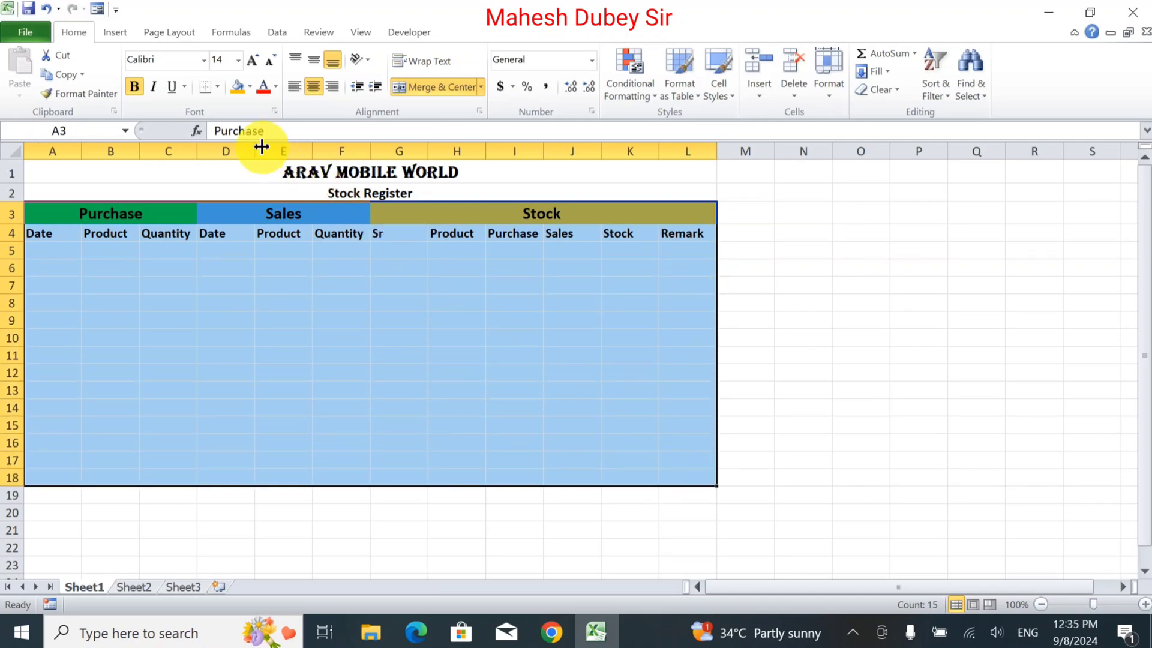
pyautogui.click(217, 87)
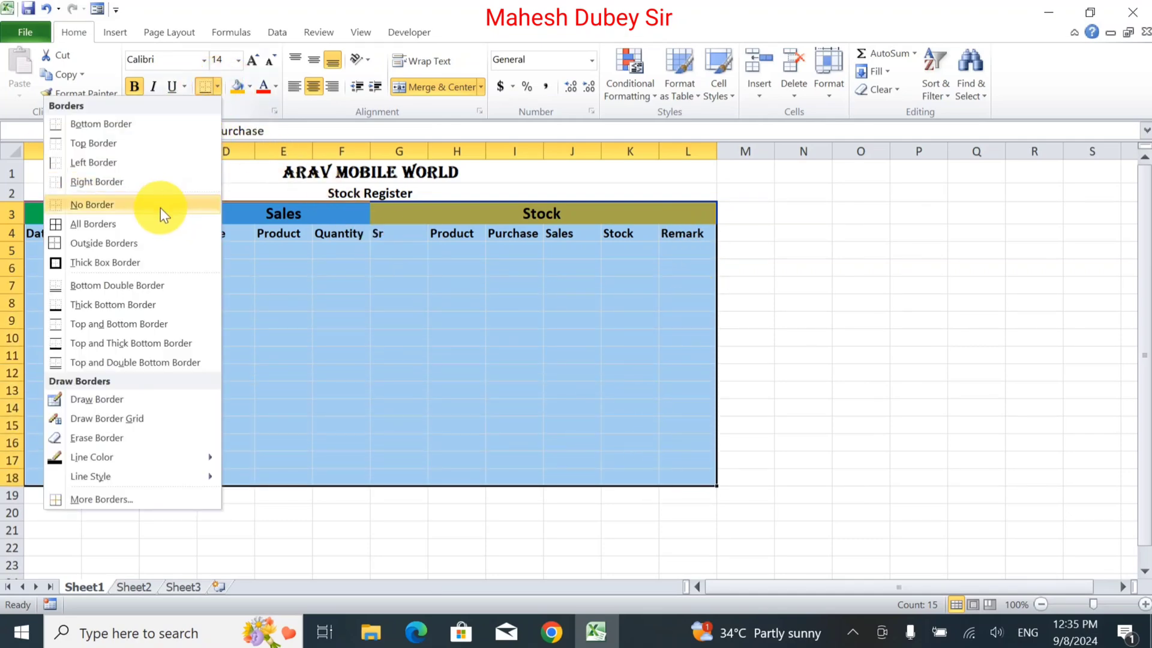
pyautogui.click(136, 227)
pyautogui.click(276, 270)
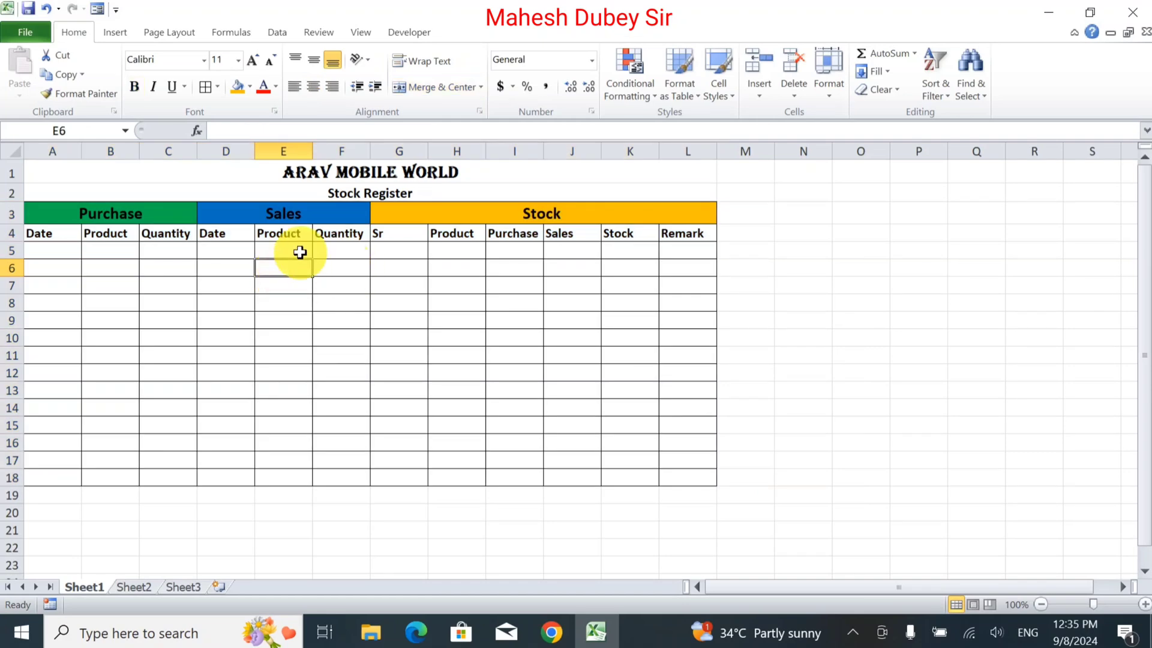
# Center-align the column headers in row 4.
pyautogui.moveTo(39, 234); pyautogui.dragTo(726, 233)
pyautogui.click(313, 87)
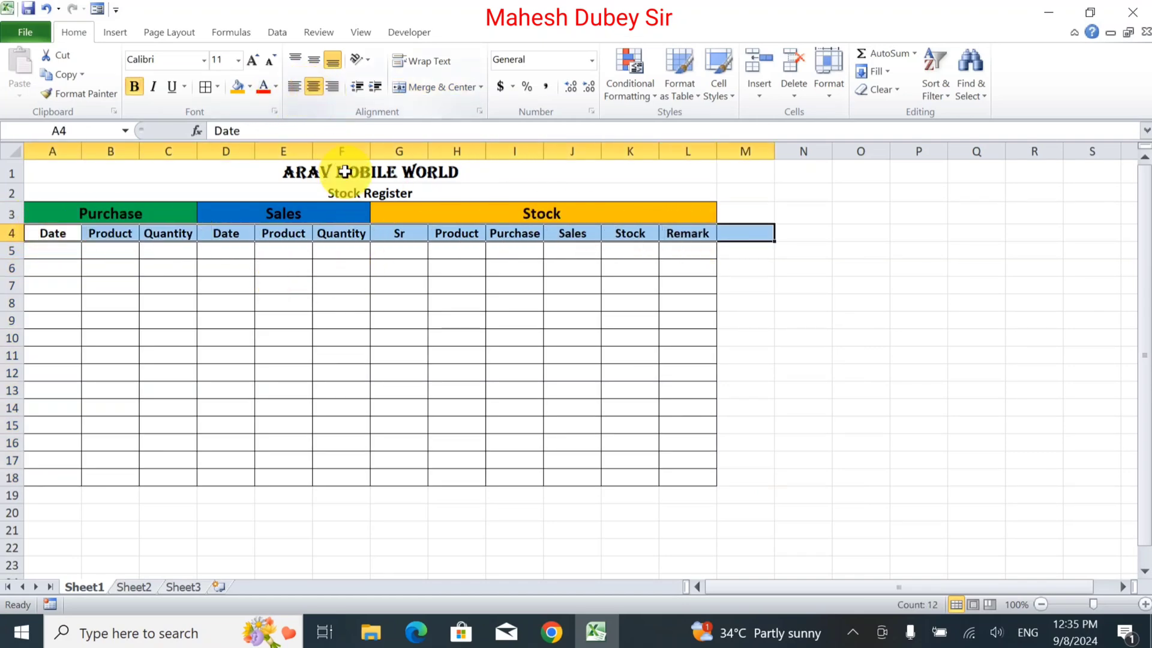
pyautogui.click(373, 281)
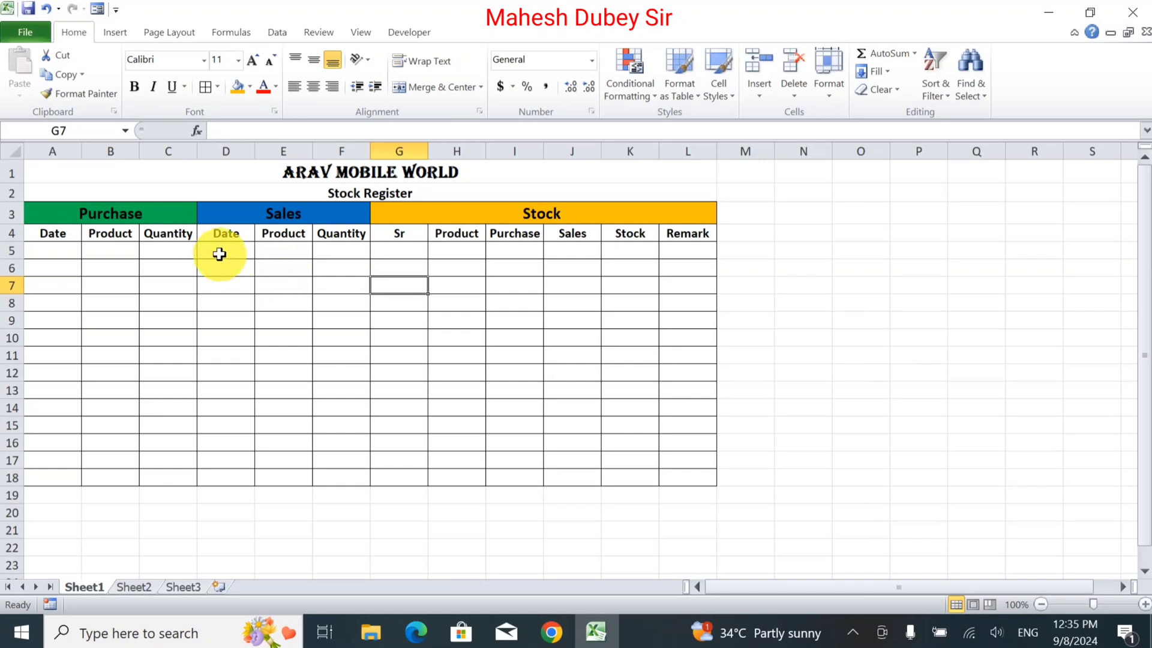
# Enter 1 in G5 and fill a serial number series down the Sr column to G18.
pyautogui.click(68, 246)
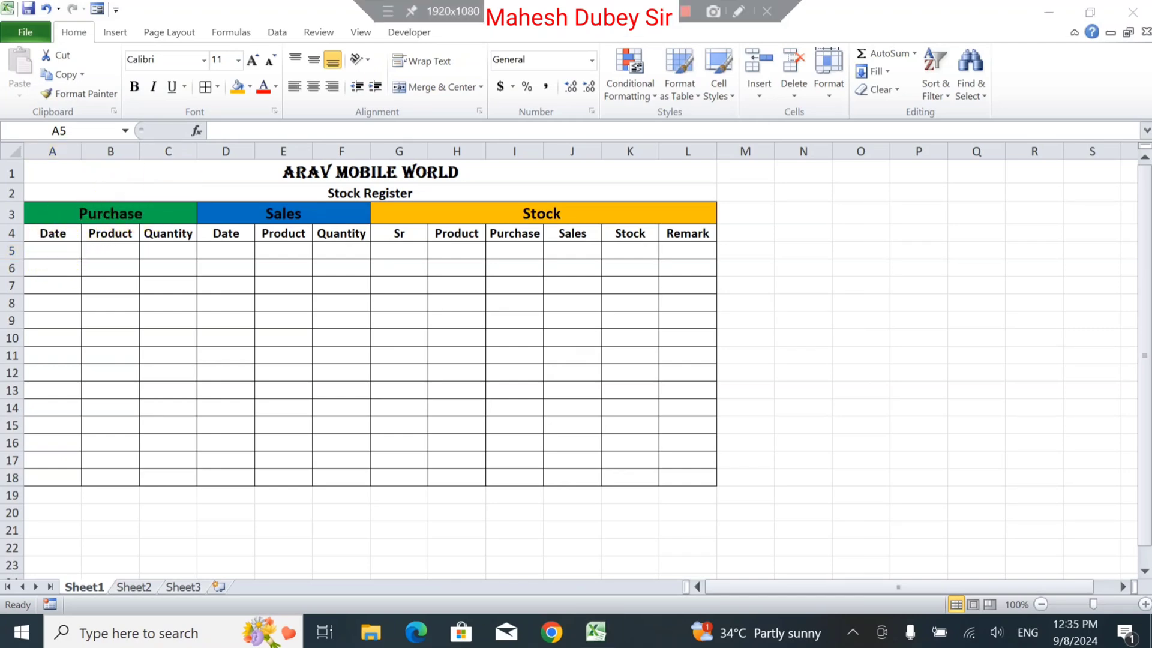
pyautogui.click(399, 248)
pyautogui.write('1')
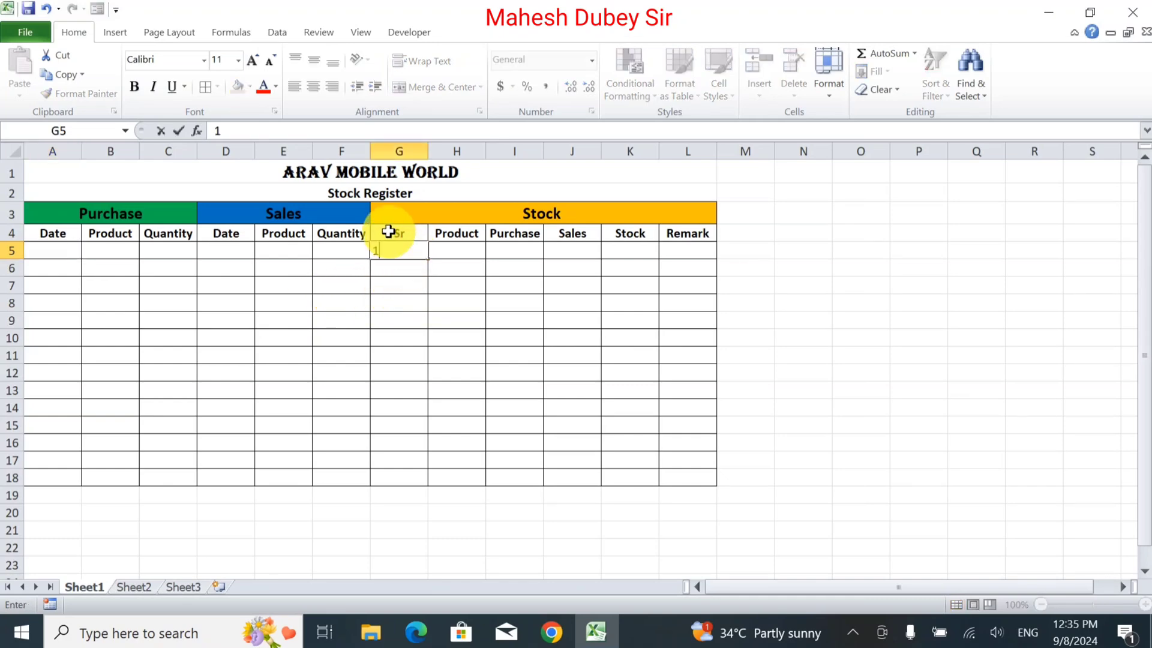
pyautogui.press('Return')
pyautogui.click(406, 249)
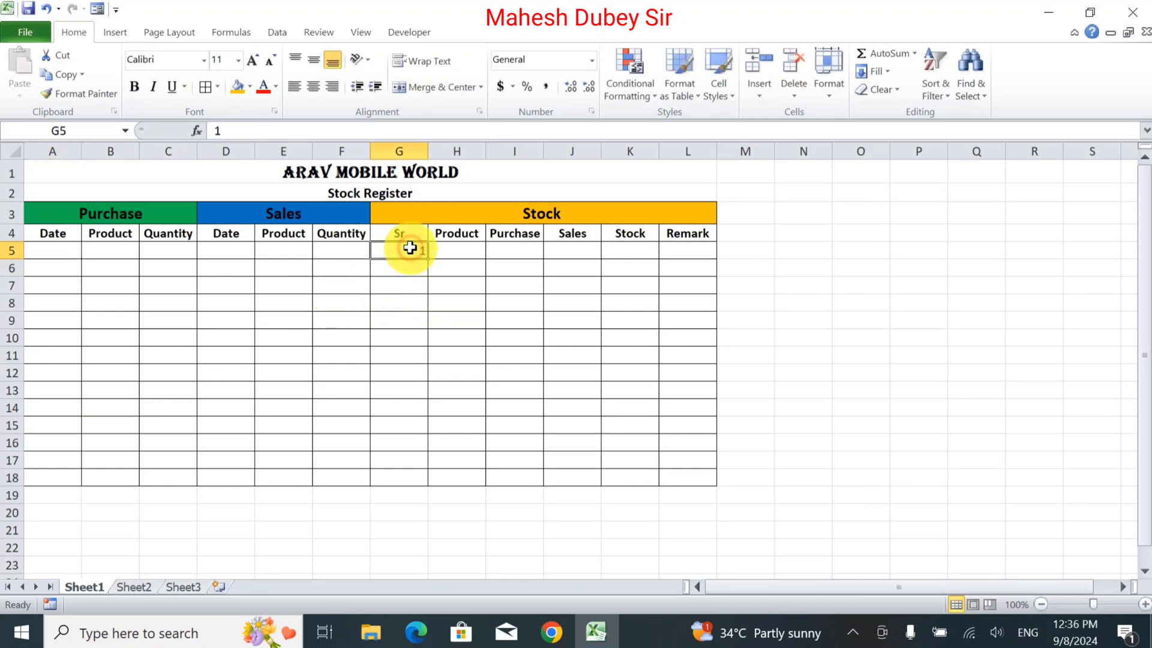
pyautogui.moveTo(427, 259); pyautogui.dragTo(416, 478)
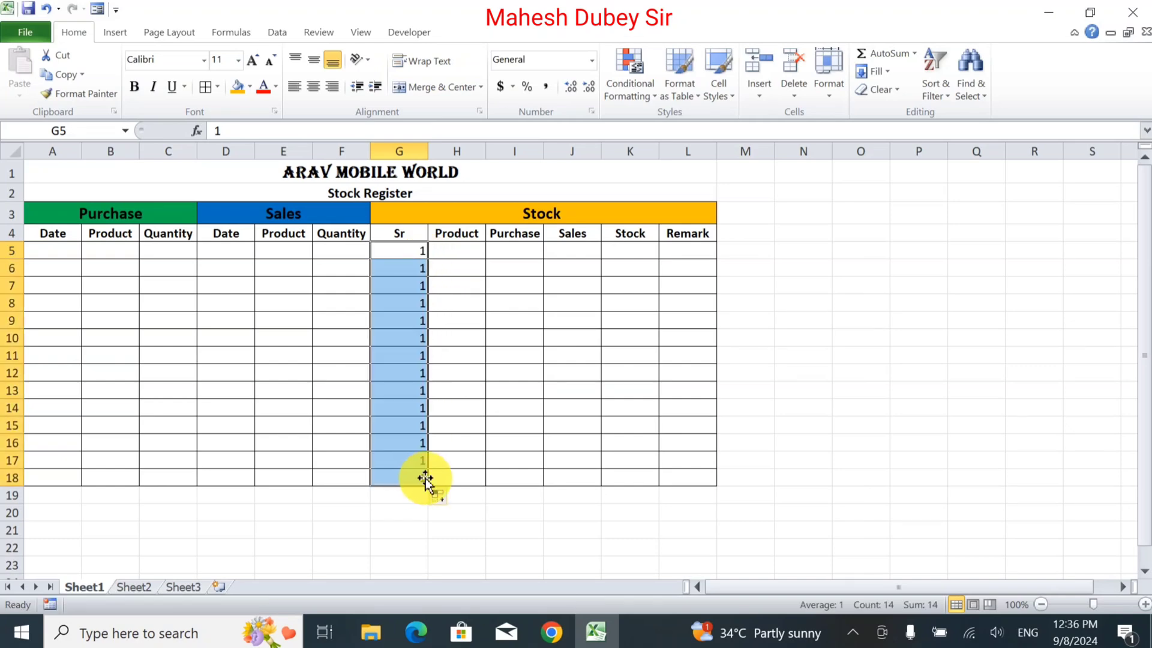
pyautogui.click(449, 494)
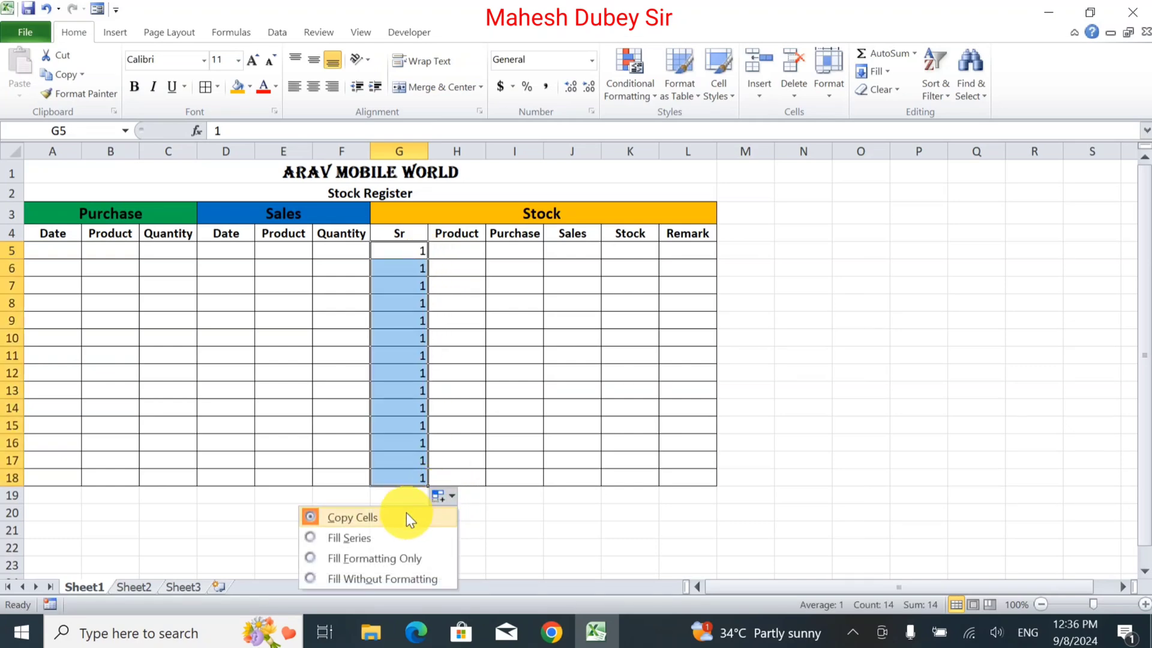
pyautogui.click(387, 537)
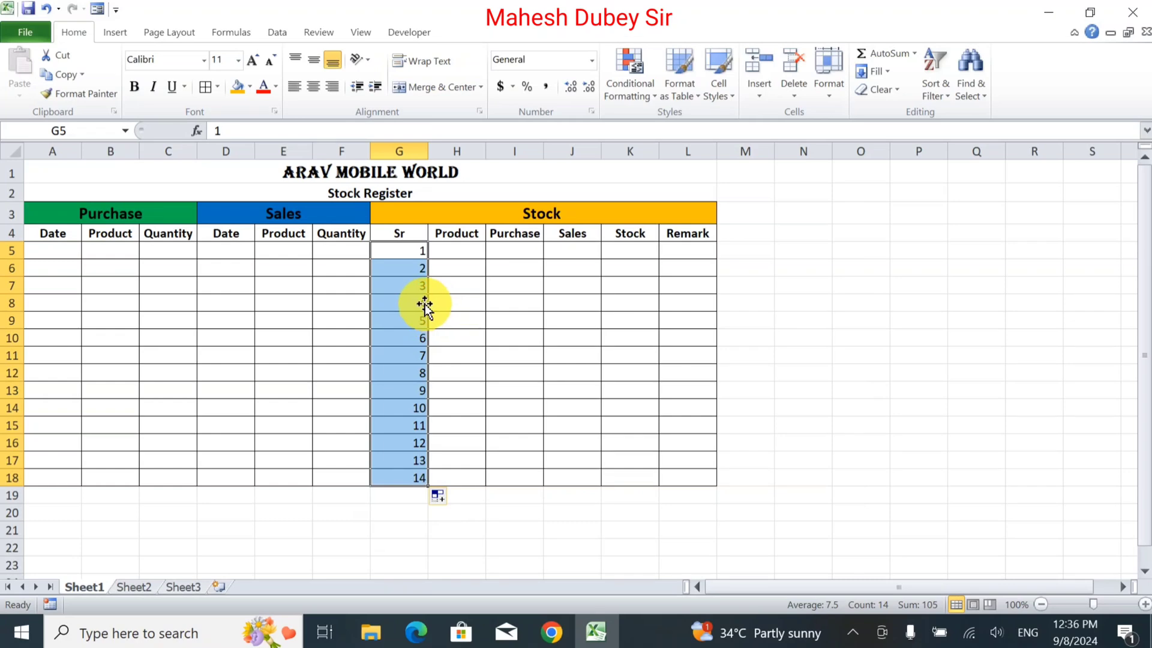
# Autofit the Sr column's width and widen it slightly.
pyautogui.doubleClick(428, 150)
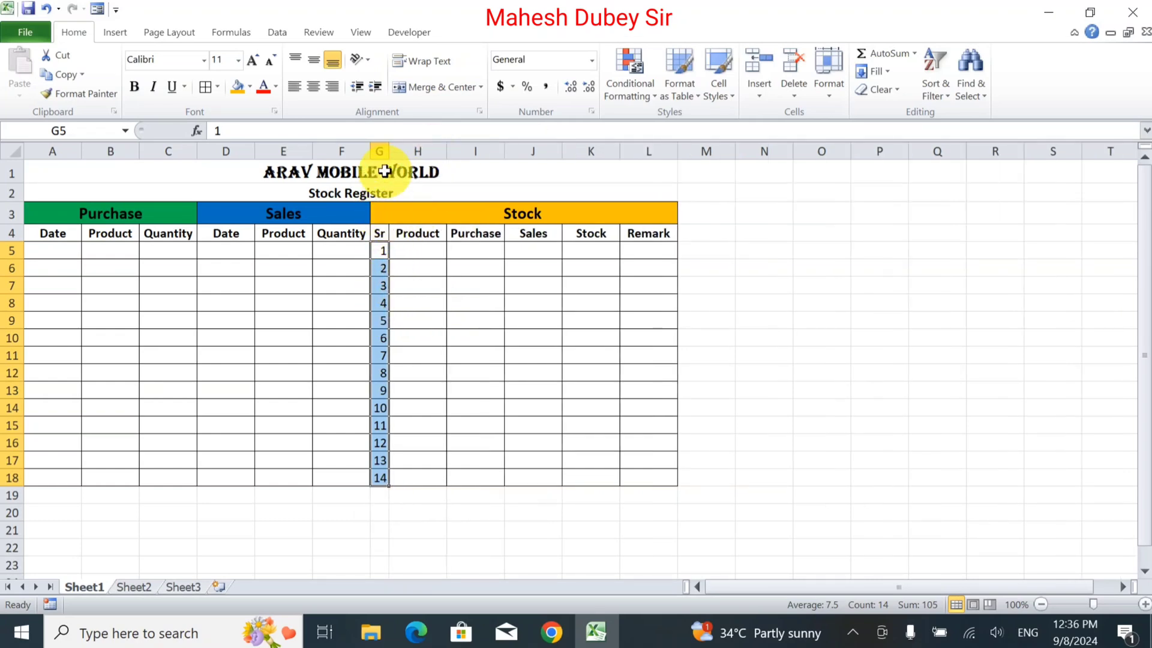
pyautogui.moveTo(388, 151); pyautogui.dragTo(400, 152)
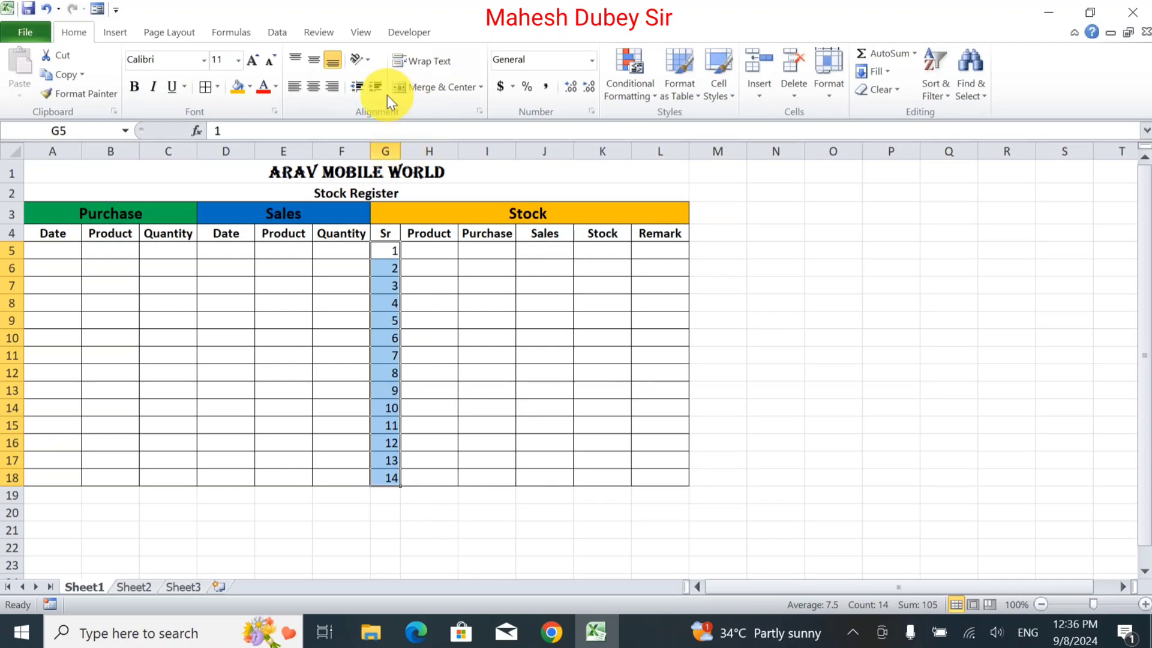
# Center-align the serial numbers in G5:G18.
pyautogui.click(312, 85)
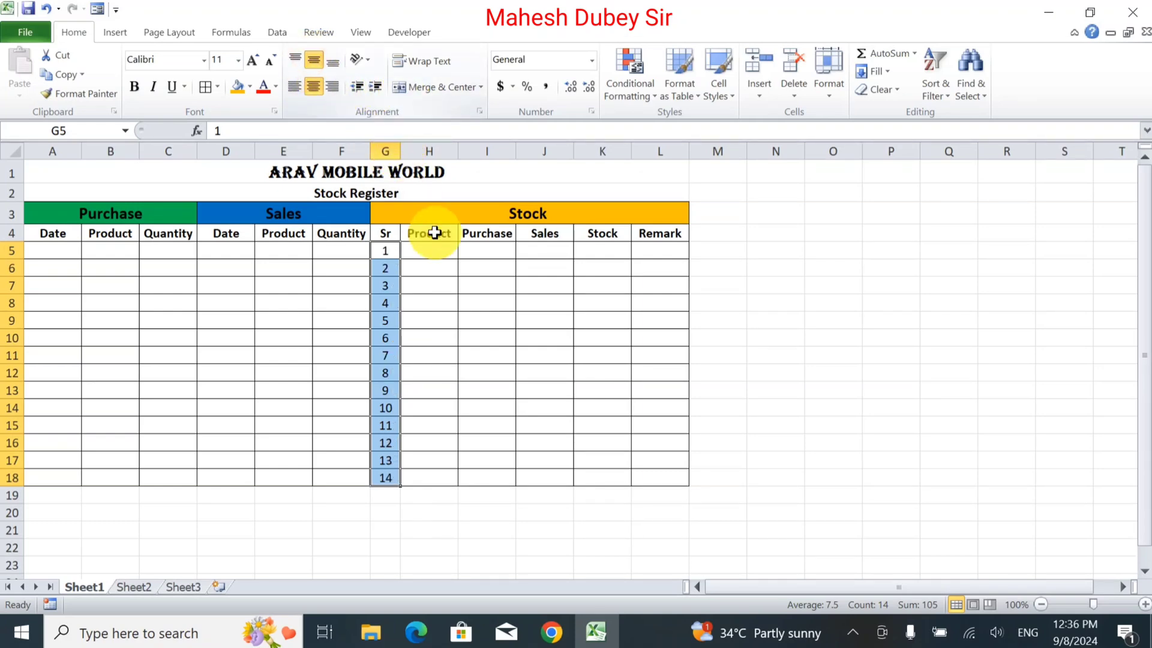
# Enter the product names Vivo, Oppo and Redmi in H5:H7 of the Stock Product column.
pyautogui.moveTo(441, 237); pyautogui.dragTo(449, 252)
pyautogui.click(450, 252)
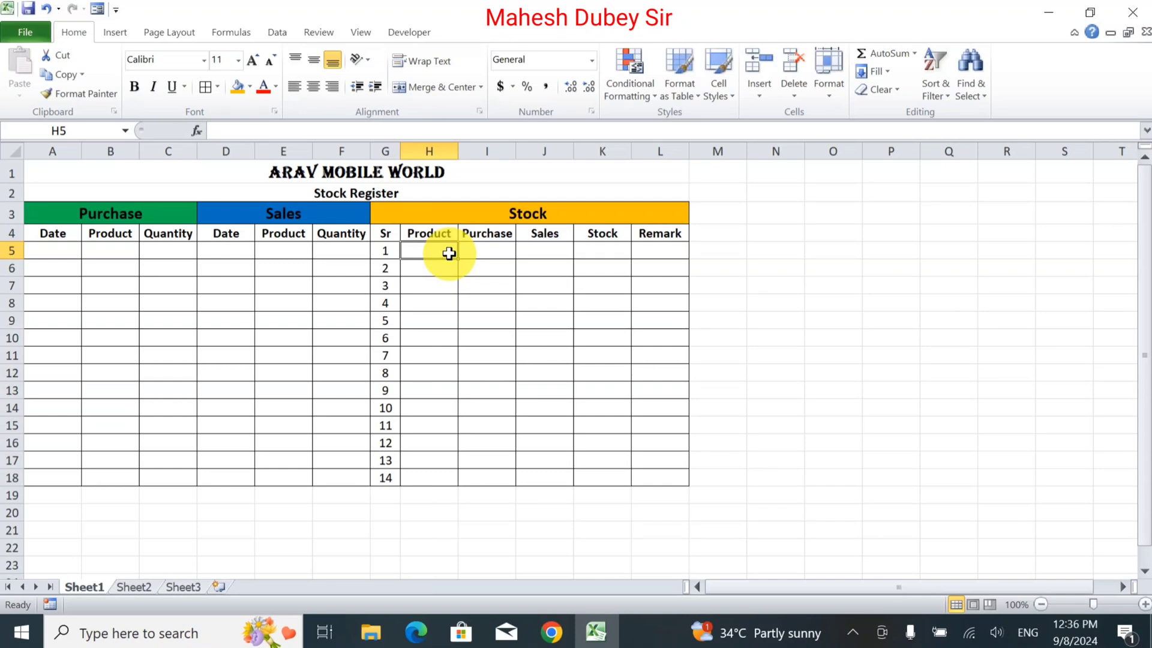
pyautogui.write('C')
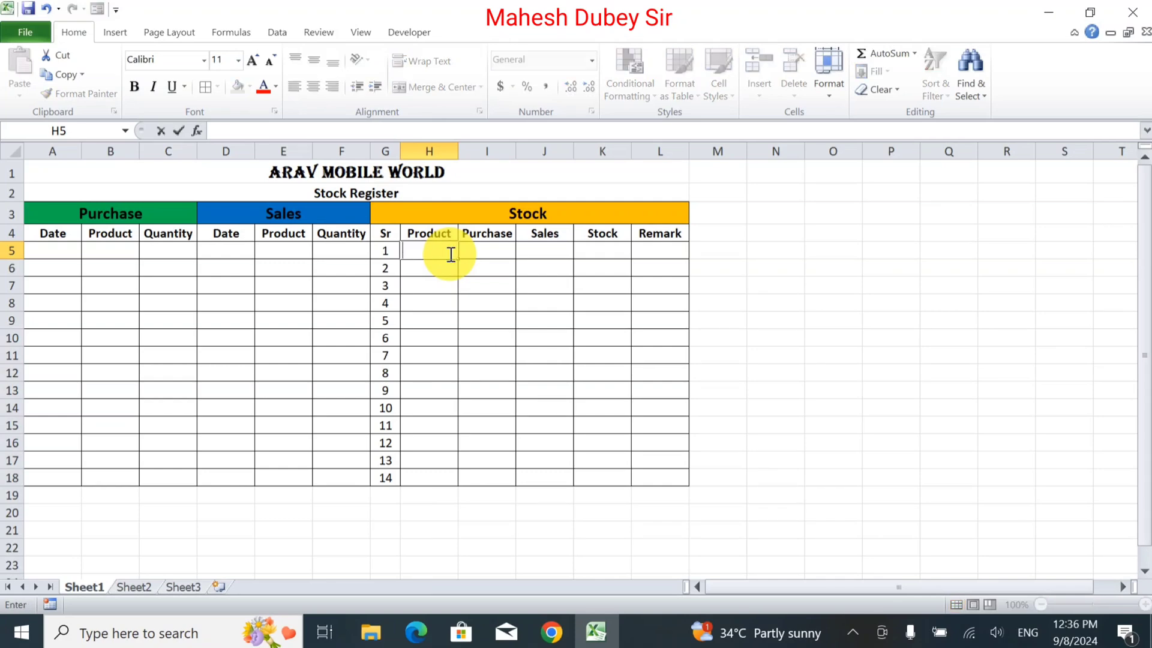
pyautogui.write('ivo')
pyautogui.press('Return')
pyautogui.press('Down')
pyautogui.press('Down')
pyautogui.press('Down')
pyautogui.press('Up')
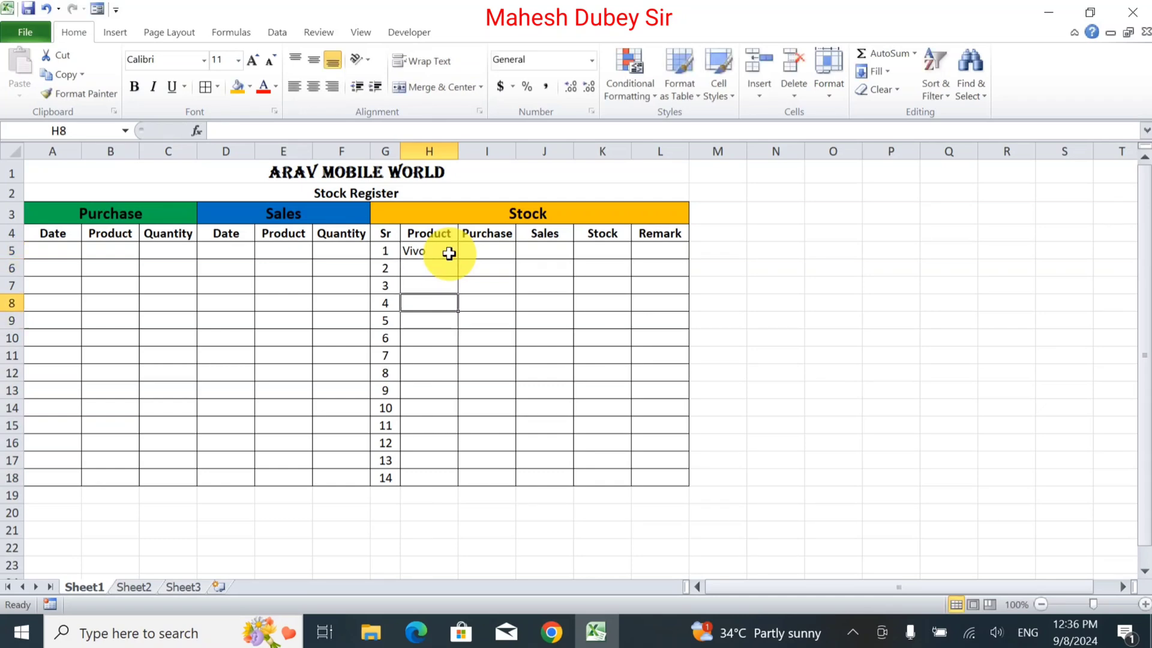
pyautogui.press('Up')
pyautogui.press('Up')
pyautogui.write('O')
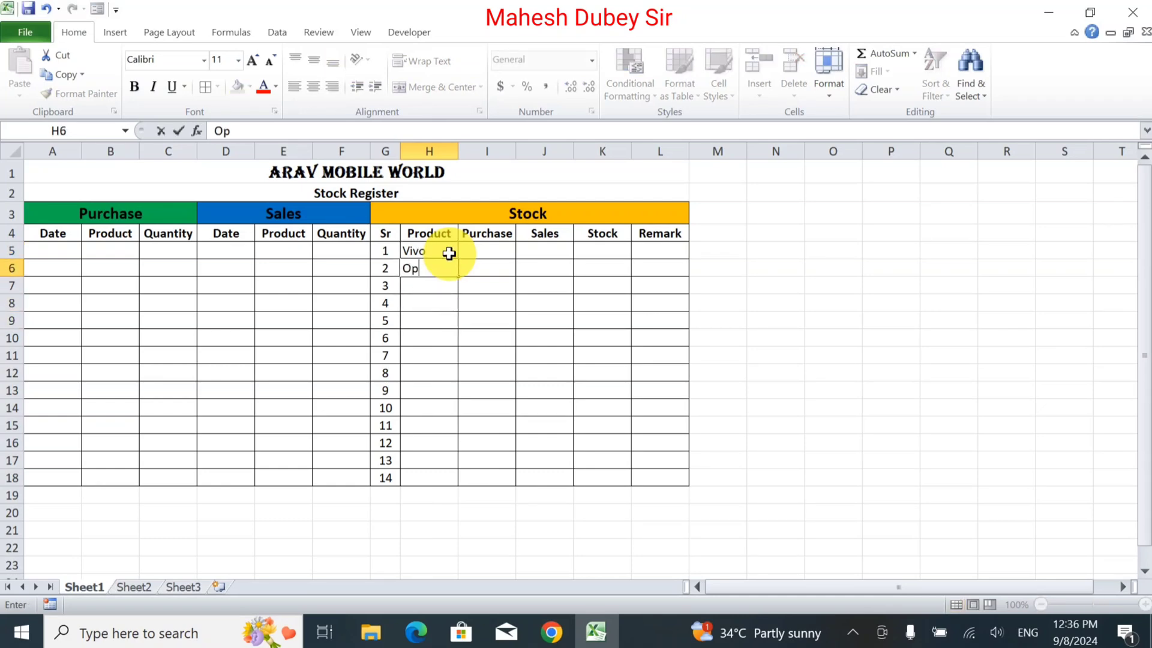
pyautogui.write('ppo')
pyautogui.press('Return')
pyautogui.write('R')
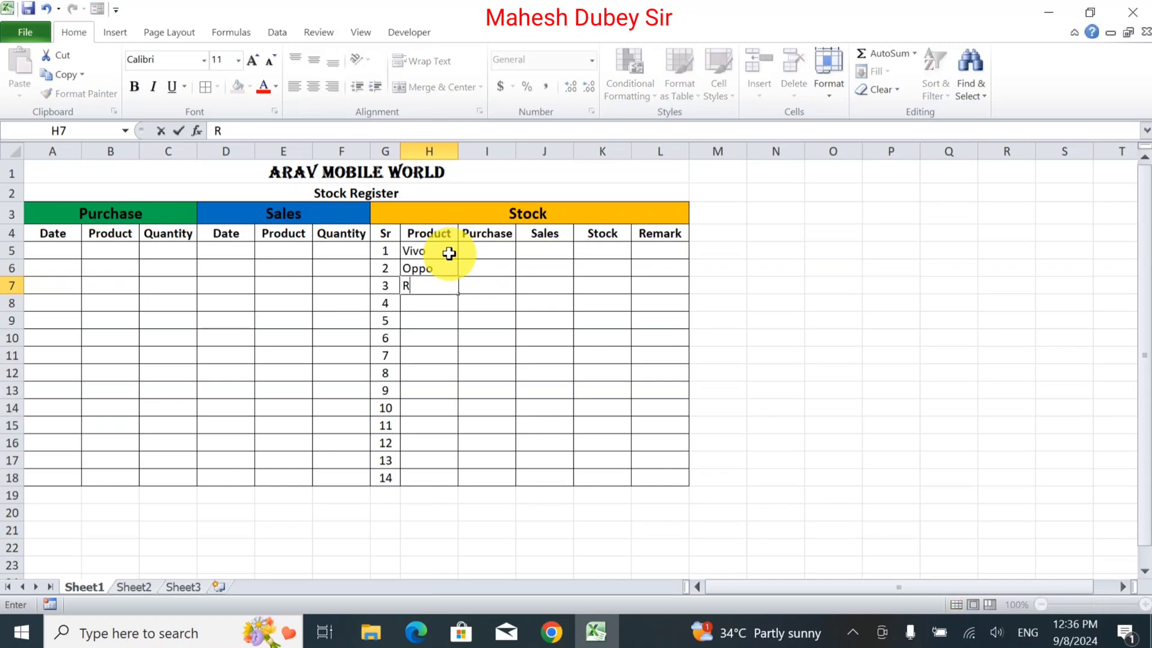
pyautogui.write('edmi')
pyautogui.press('Return')
# Continue the product list with Mi, RealMi, Lava and Infinx in H8:H11.
pyautogui.write('MI')
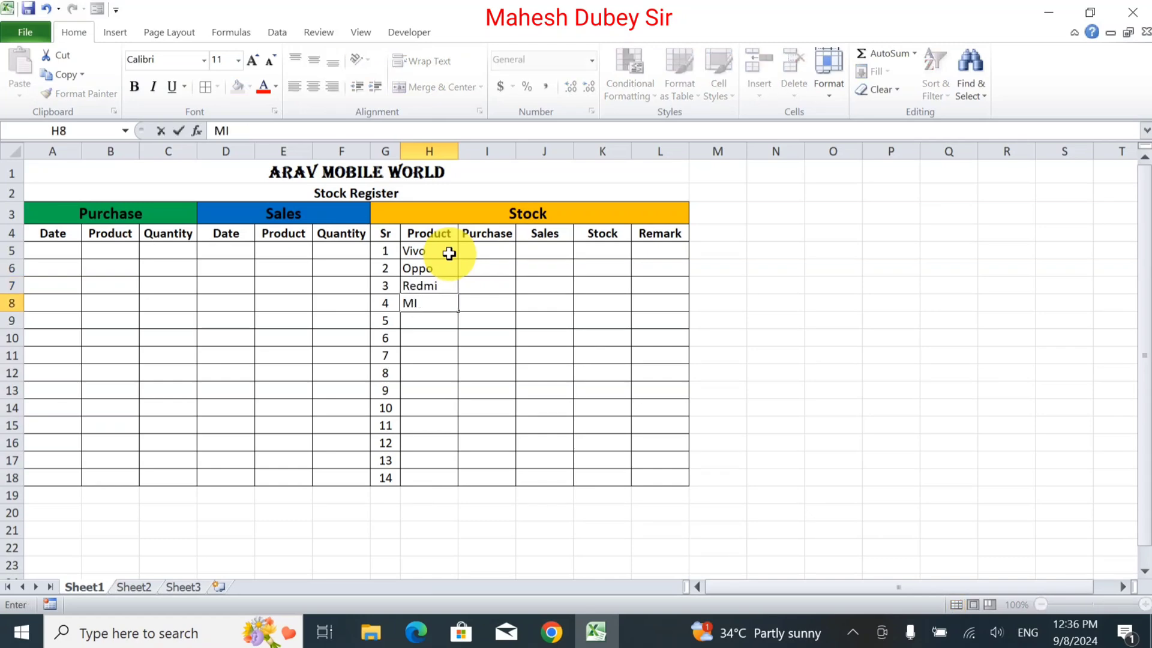
pyautogui.press('BackSpace')
pyautogui.press('Return')
pyautogui.write('R')
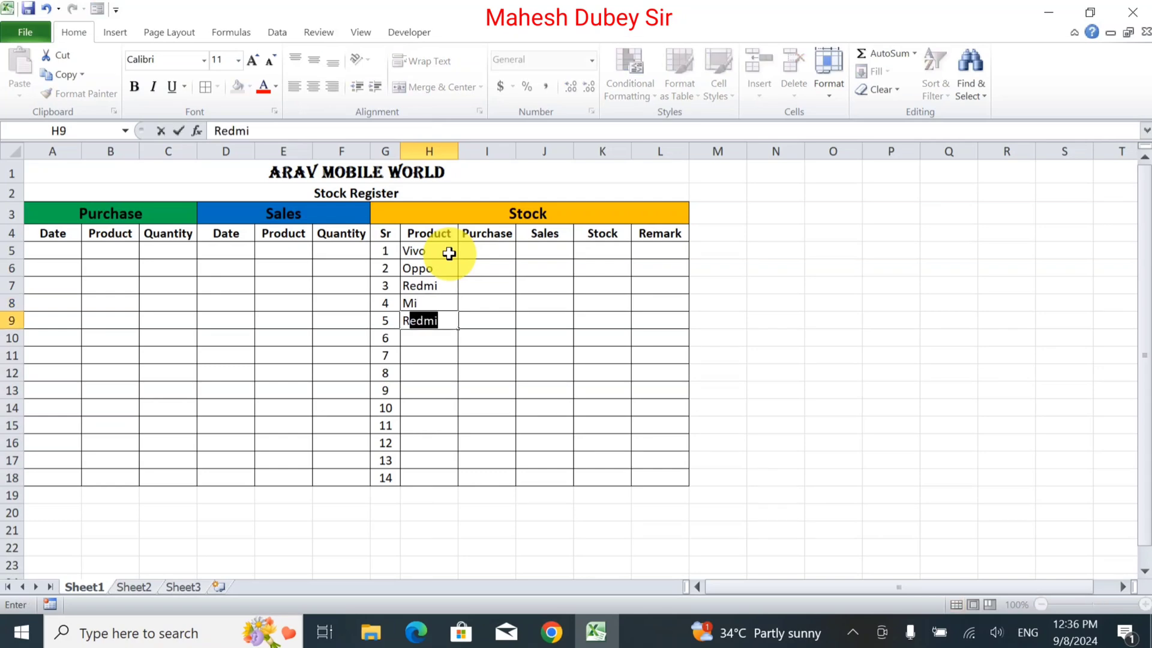
pyautogui.write('emi')
pyautogui.press('Return')
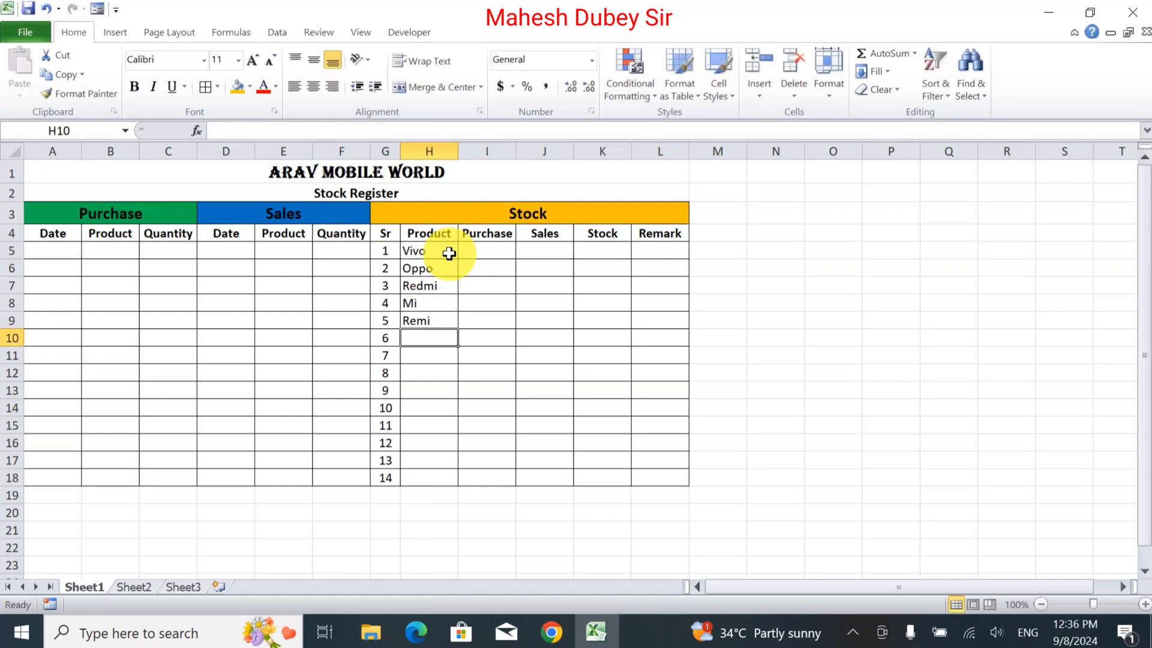
pyautogui.press('Up')
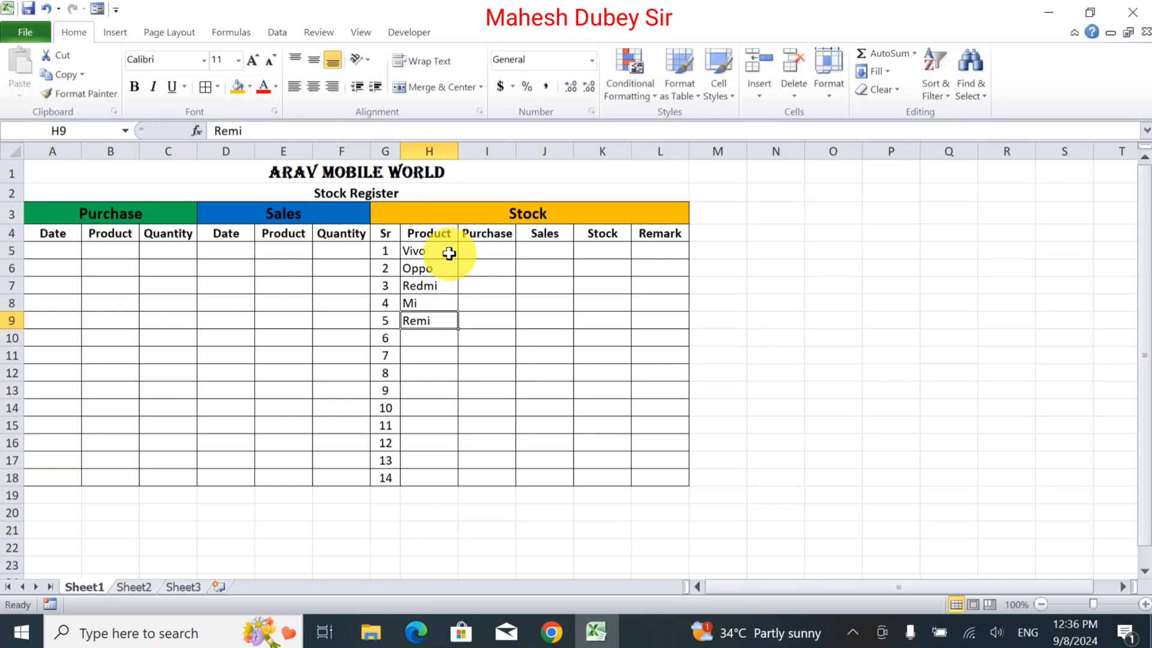
pyautogui.write('Real')
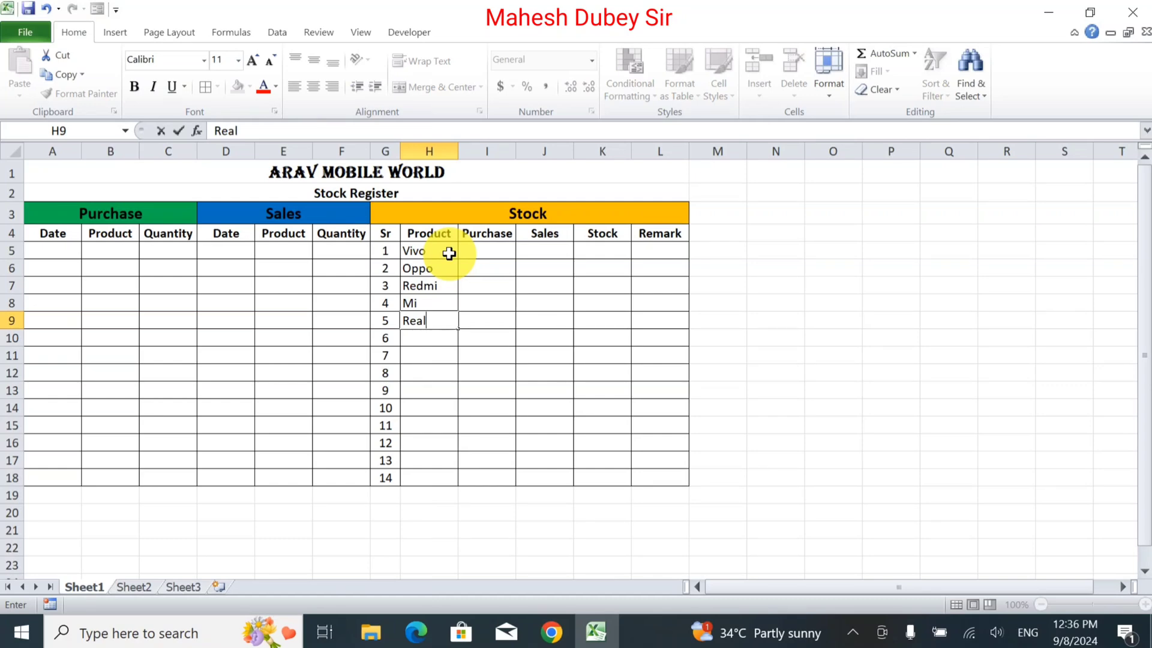
pyautogui.write('Mi')
pyautogui.press('Return')
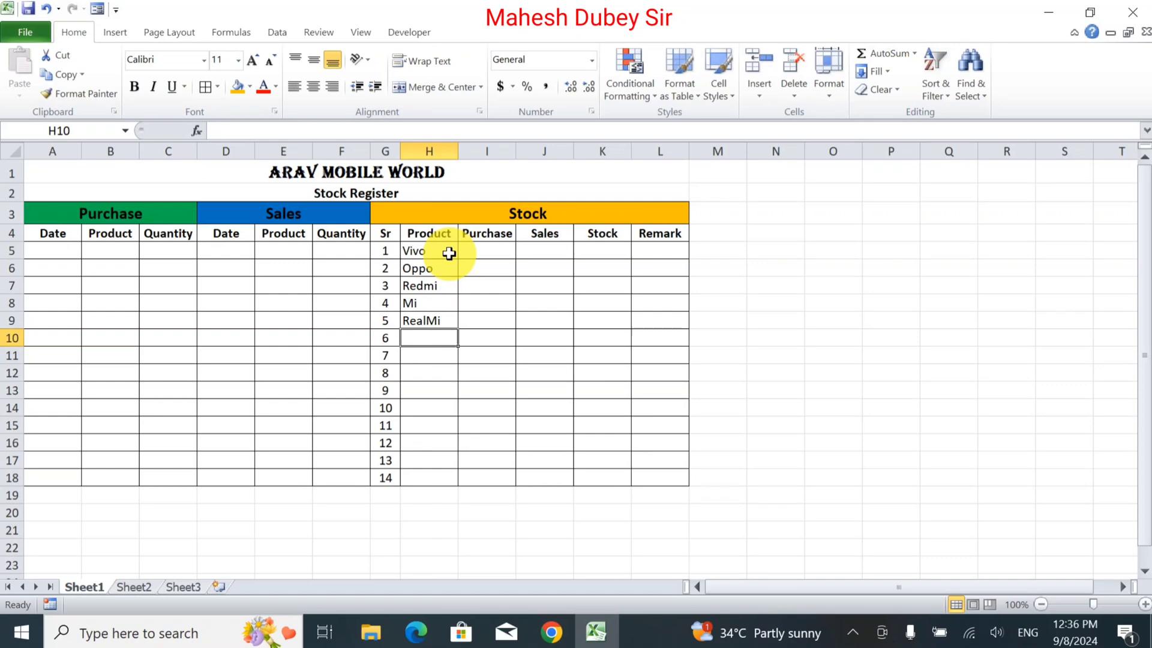
pyautogui.write('Lava')
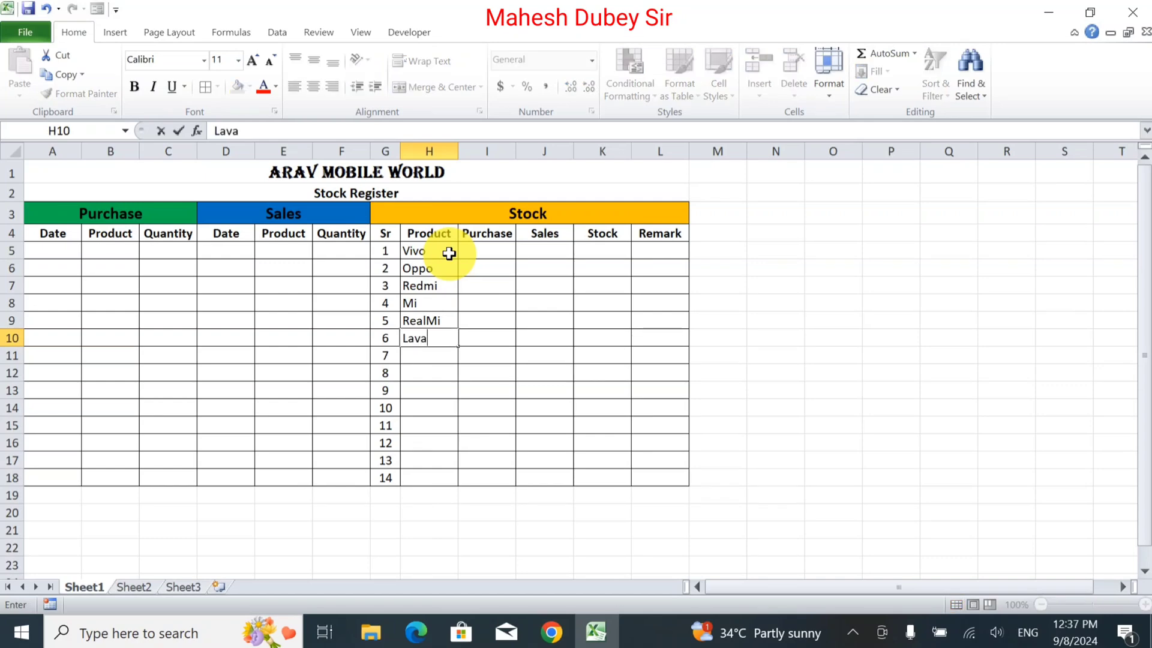
pyautogui.press('Return')
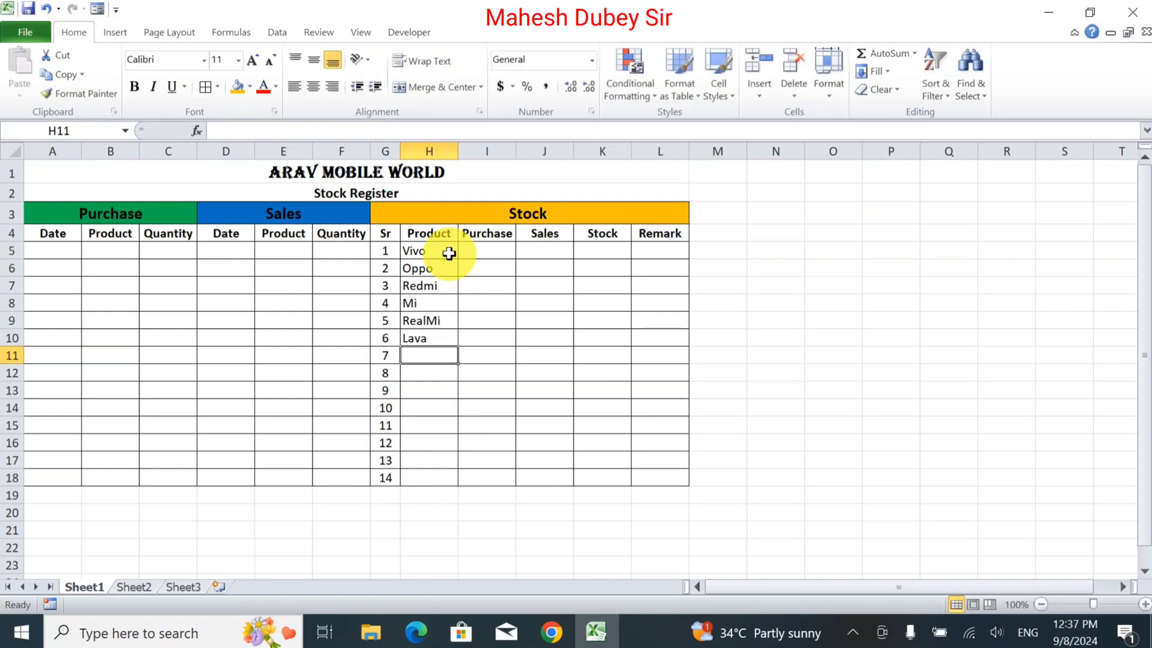
pyautogui.write('Infinx')
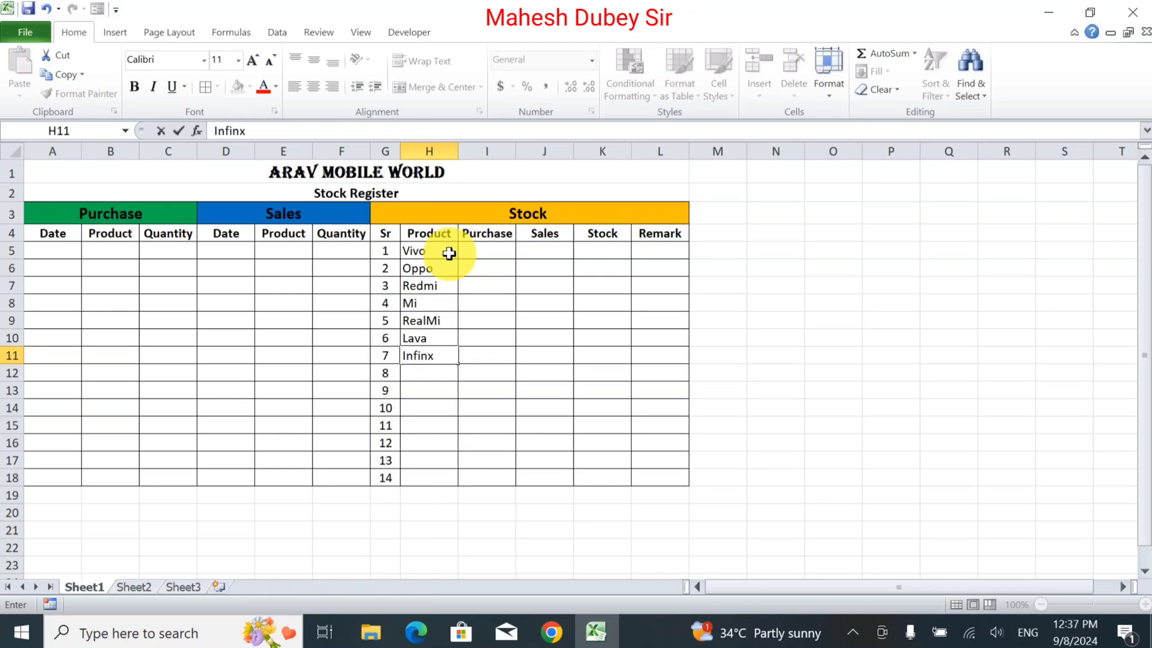
pyautogui.press('Return')
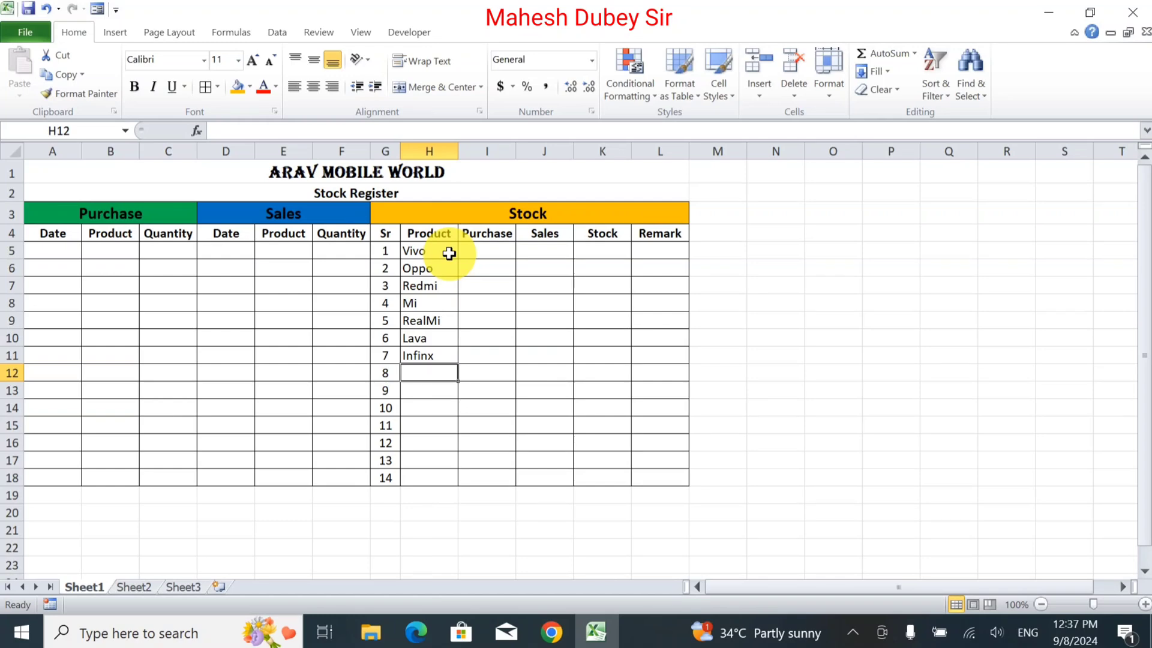
# Enter the date 09/08/2024 in A5, the first Purchase Date cell.
pyautogui.moveTo(449, 253); pyautogui.dragTo(435, 359)
pyautogui.click(50, 250)
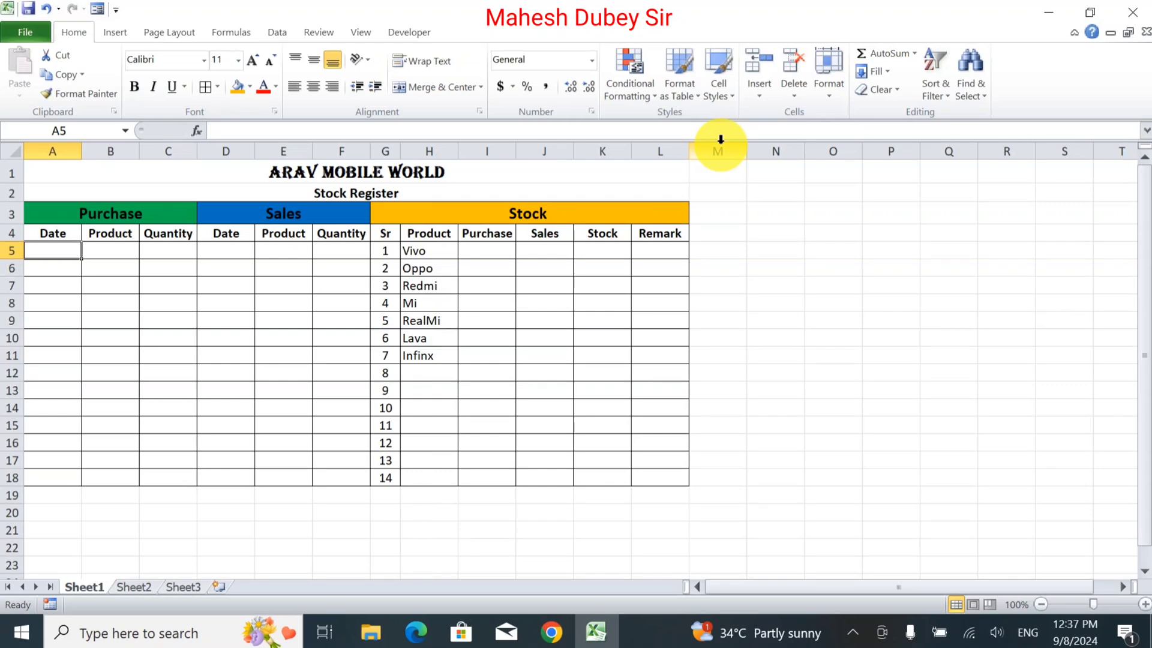
pyautogui.write('01')
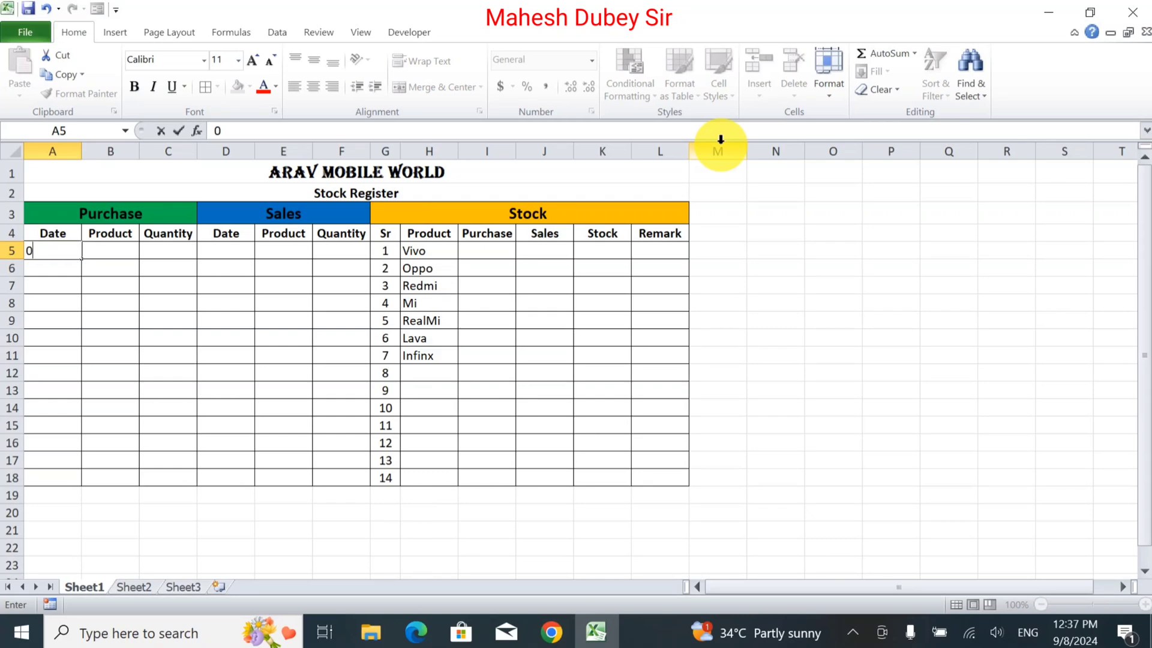
pyautogui.write('9/*')
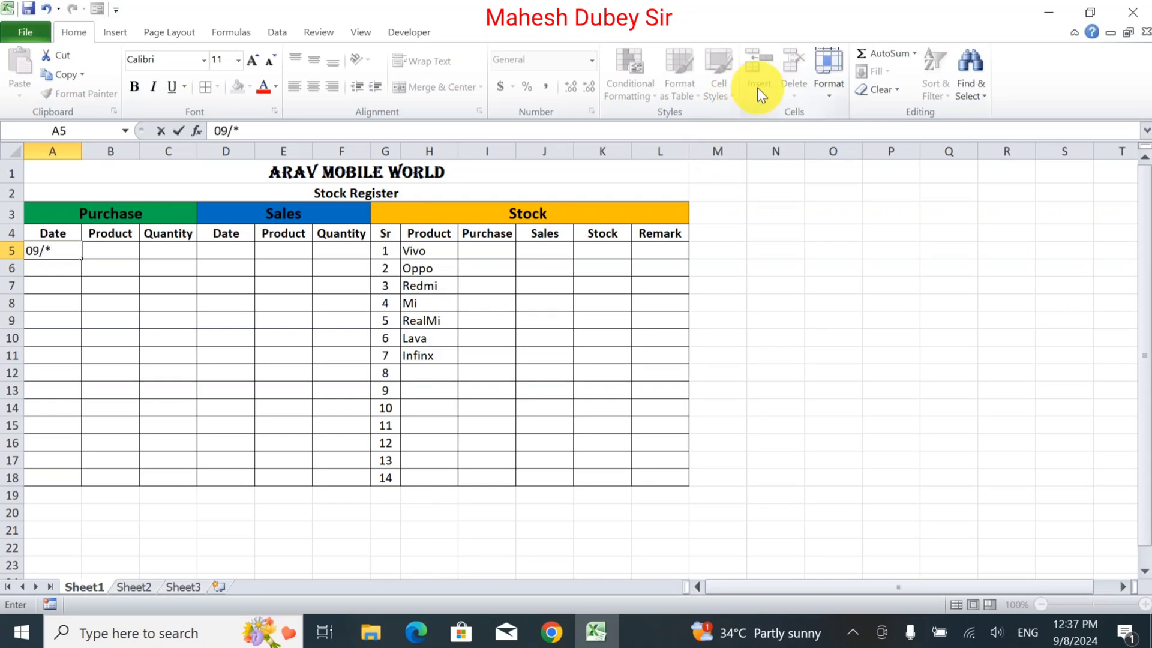
pyautogui.press('BackSpace')
pyautogui.write('08/2024')
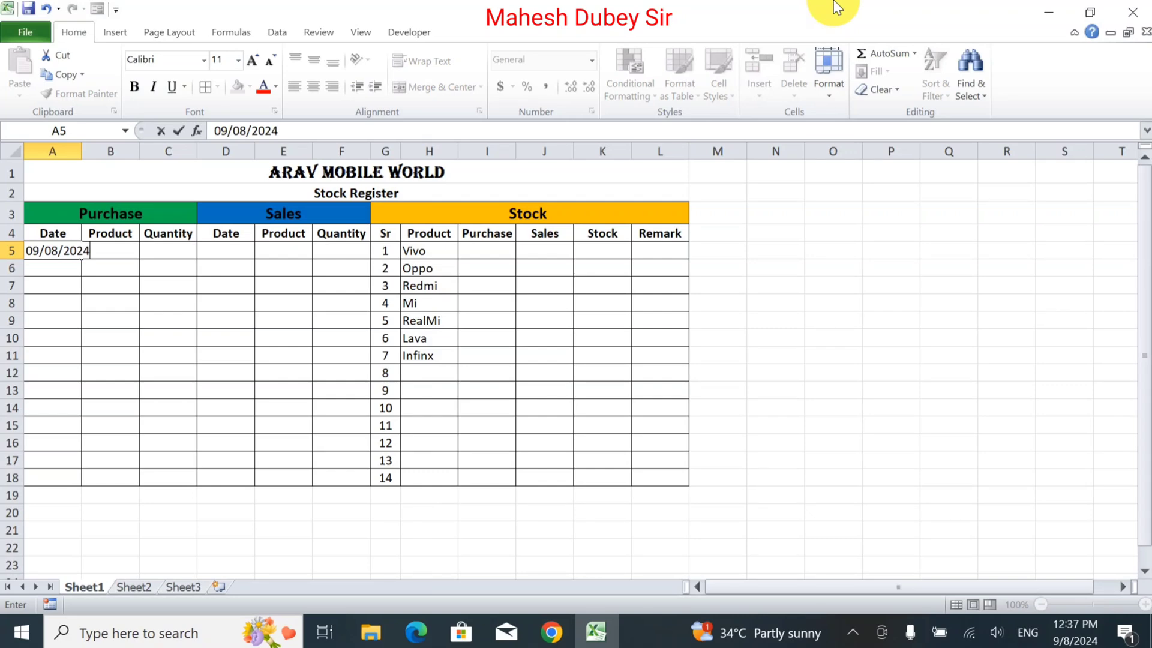
pyautogui.press('Tab')
pyautogui.click(63, 251)
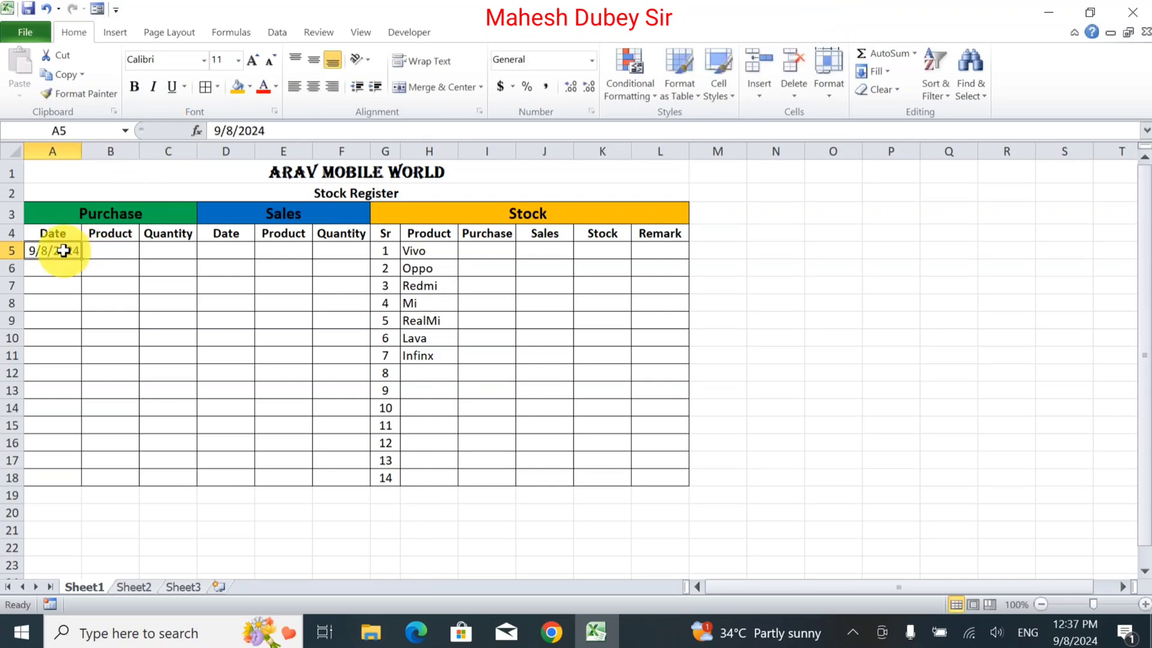
# Apply the custom number format d/m/yyyy to the date in A5.
pyautogui.click(591, 60)
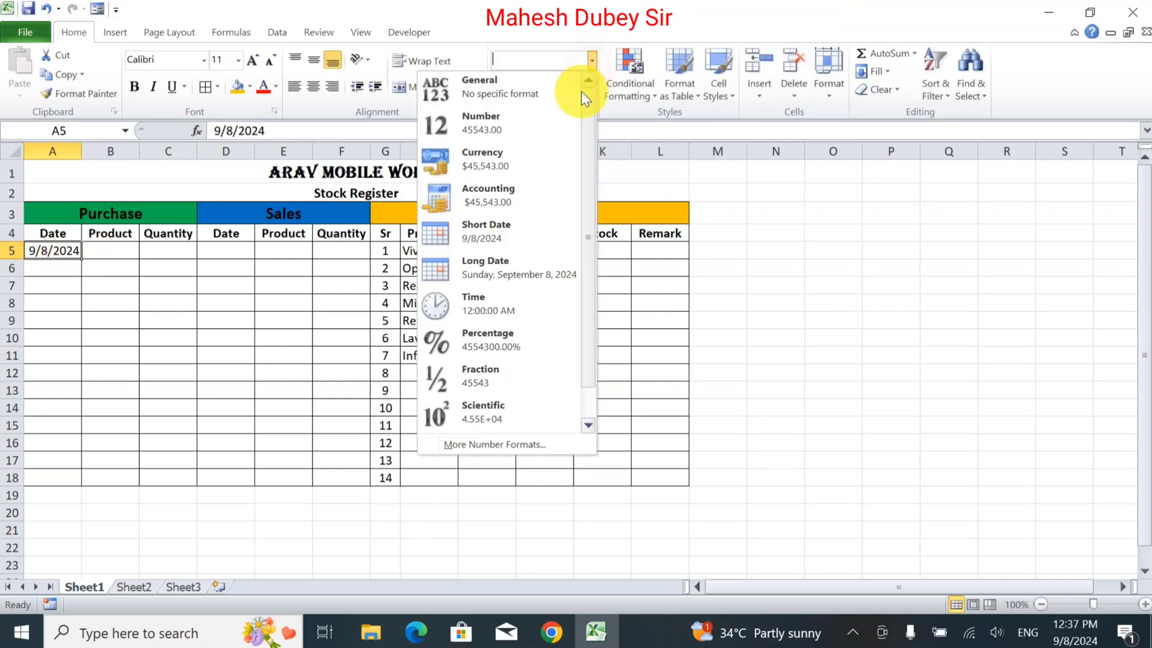
pyautogui.click(496, 446)
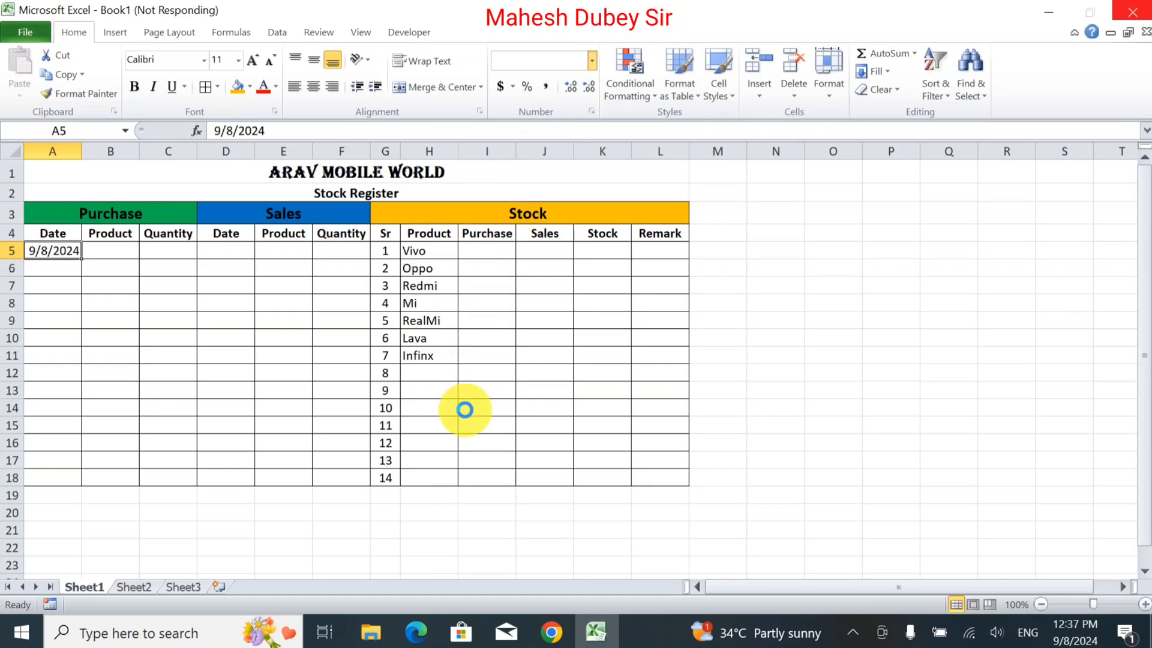
pyautogui.click(723, 329)
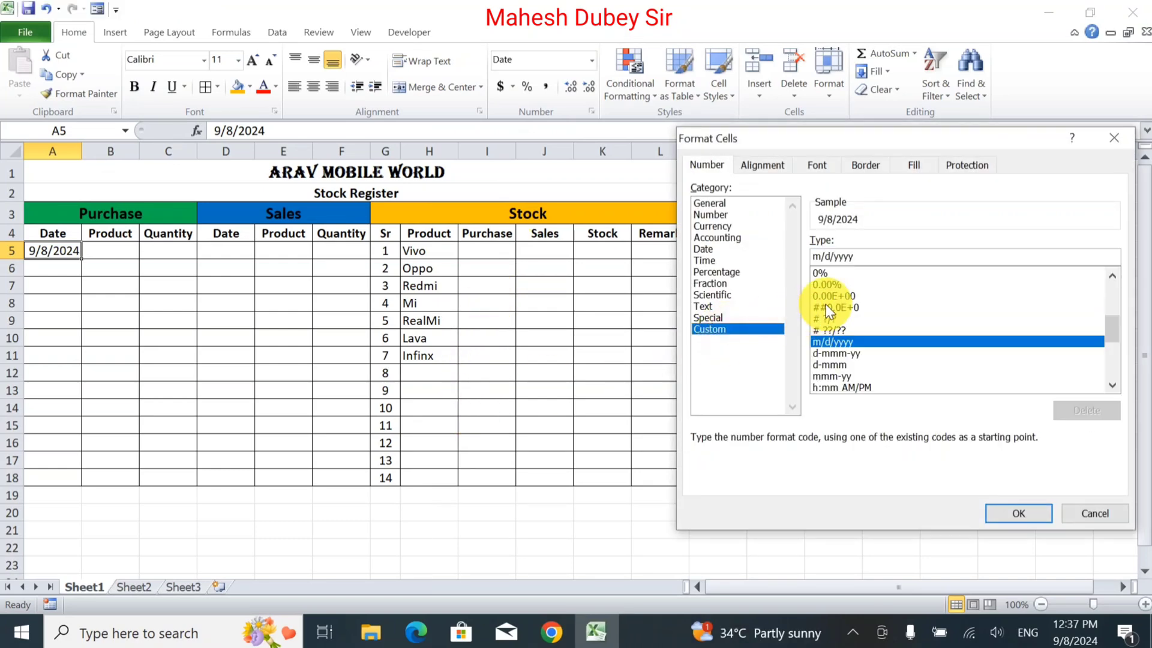
pyautogui.click(817, 257)
pyautogui.press('BackSpace')
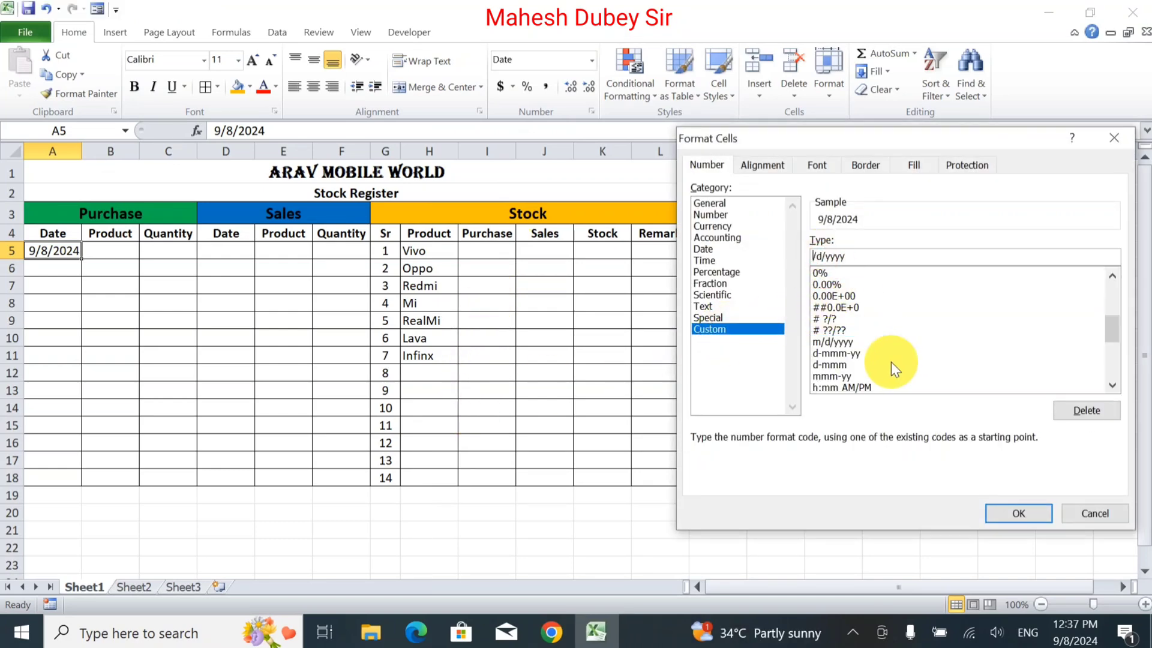
pyautogui.write('d')
pyautogui.press('Delete')
pyautogui.write('m')
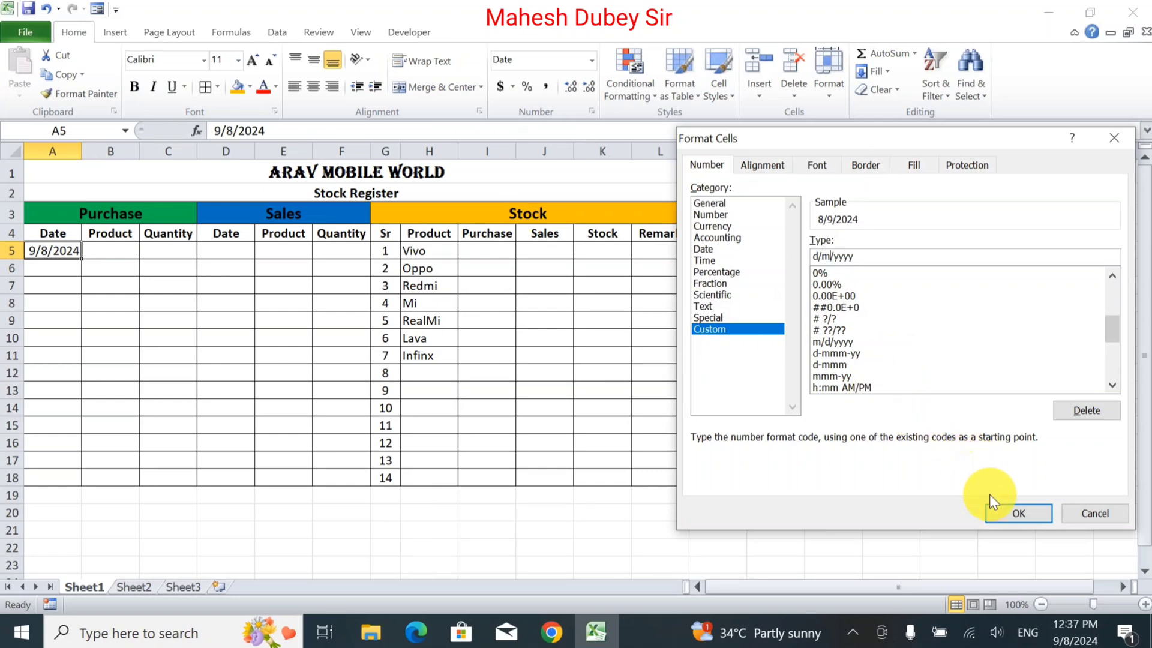
pyautogui.click(1015, 511)
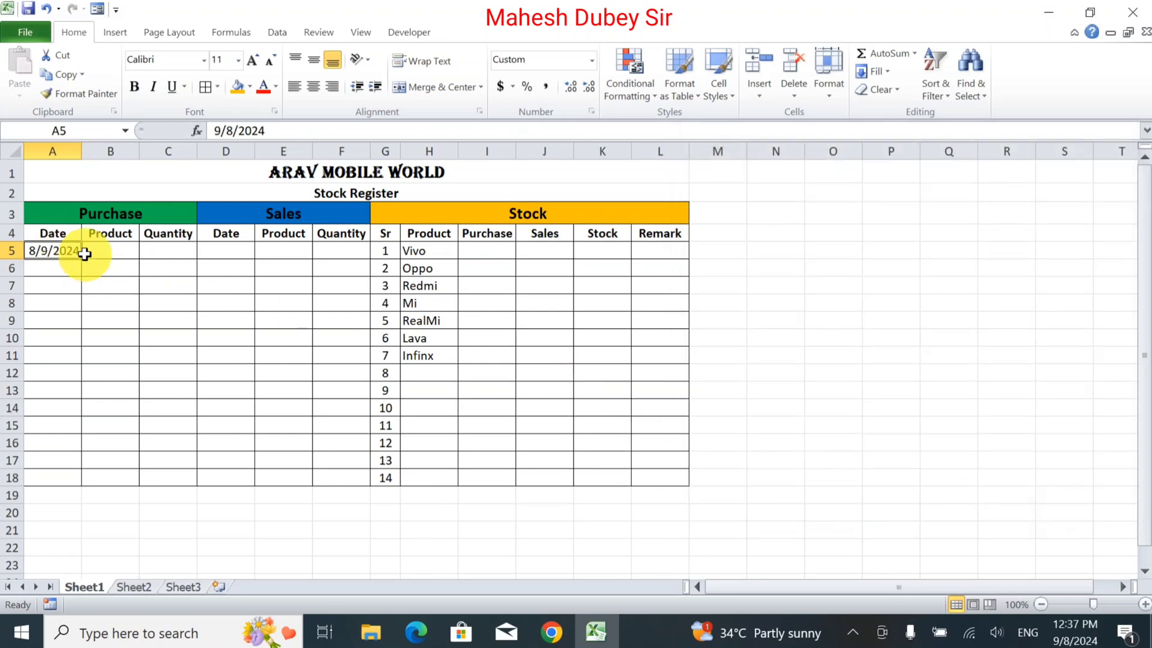
# Add a List data validation to B5 with the product names in H5:H11 as its source.
pyautogui.click(125, 251)
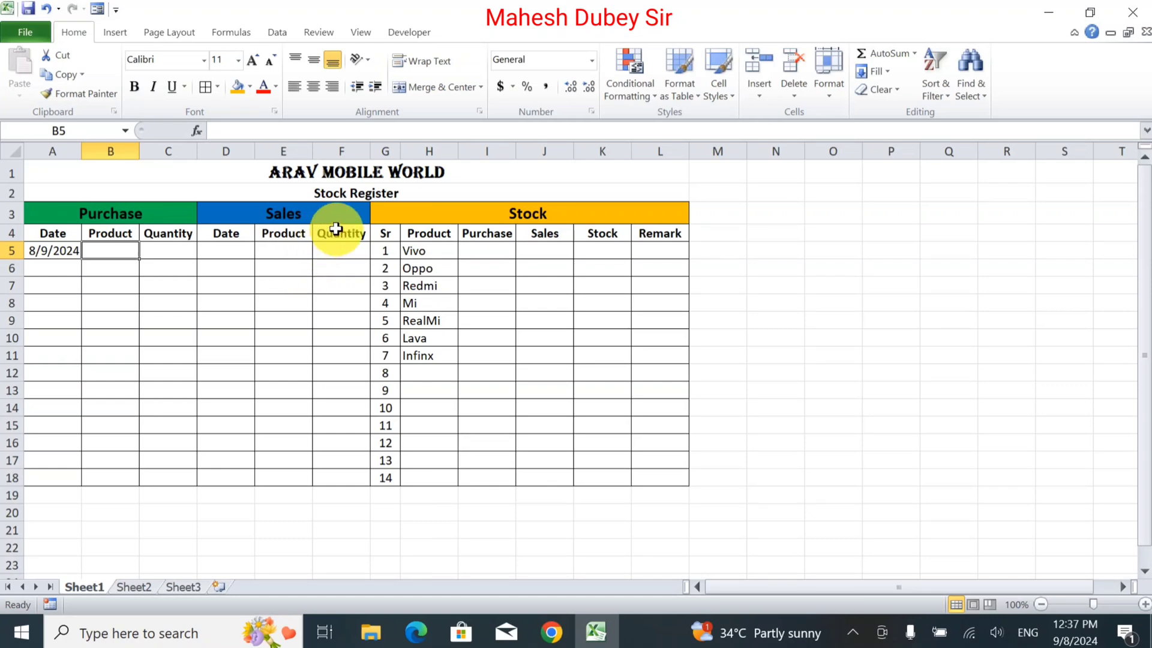
pyautogui.click(277, 36)
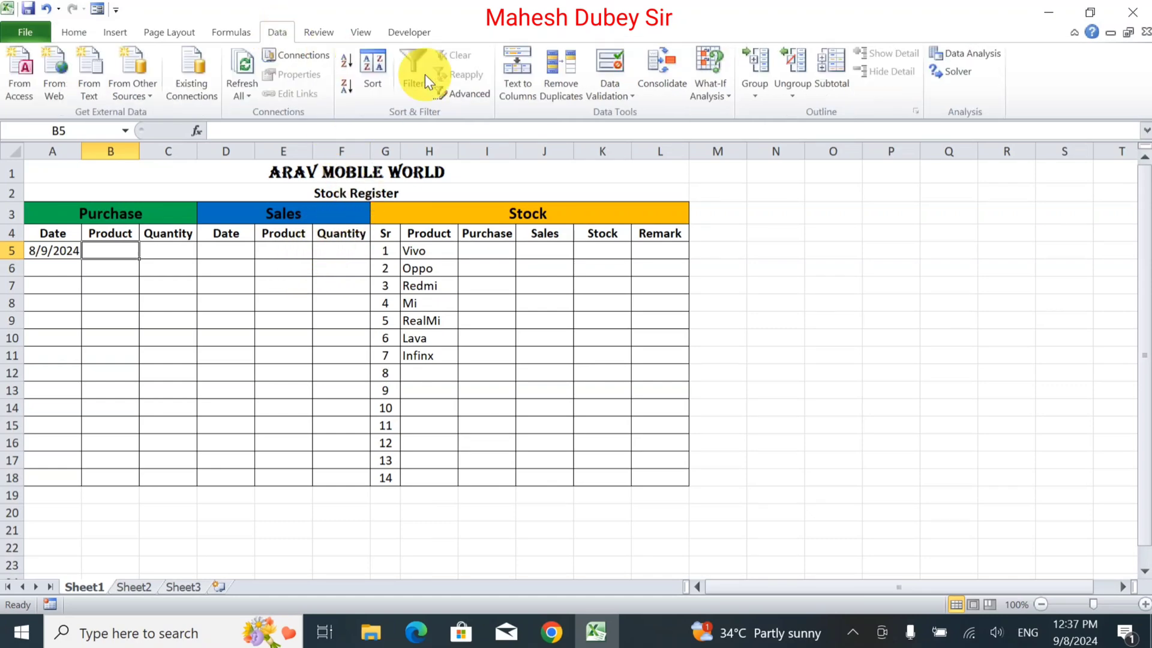
pyautogui.click(612, 91)
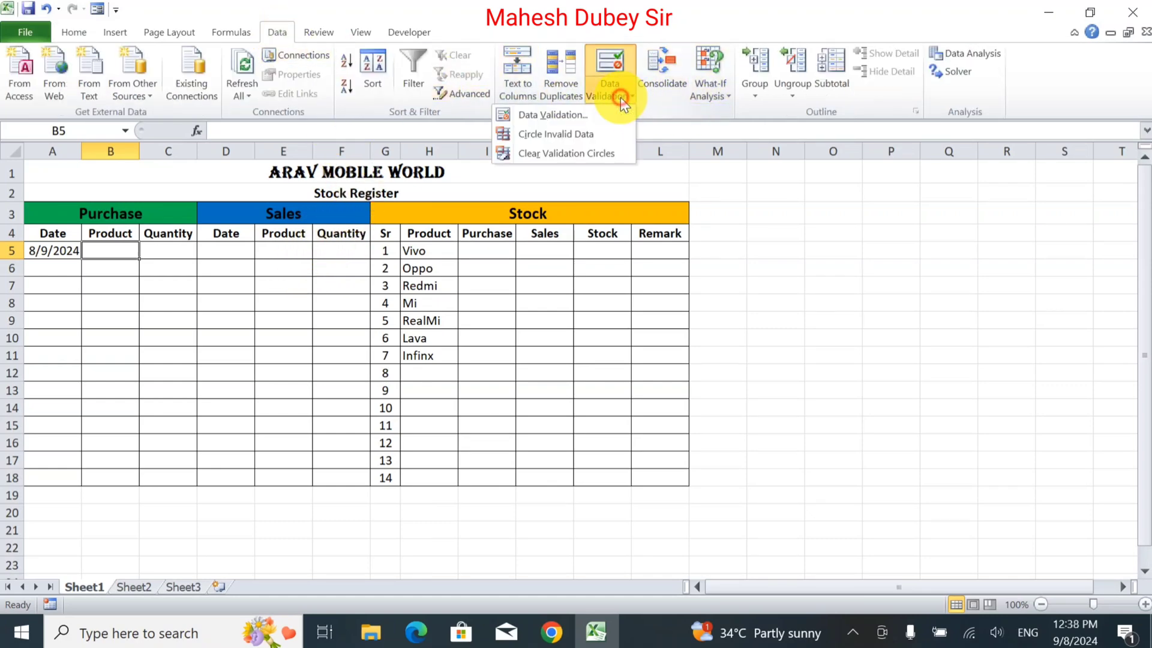
pyautogui.click(585, 114)
pyautogui.click(830, 288)
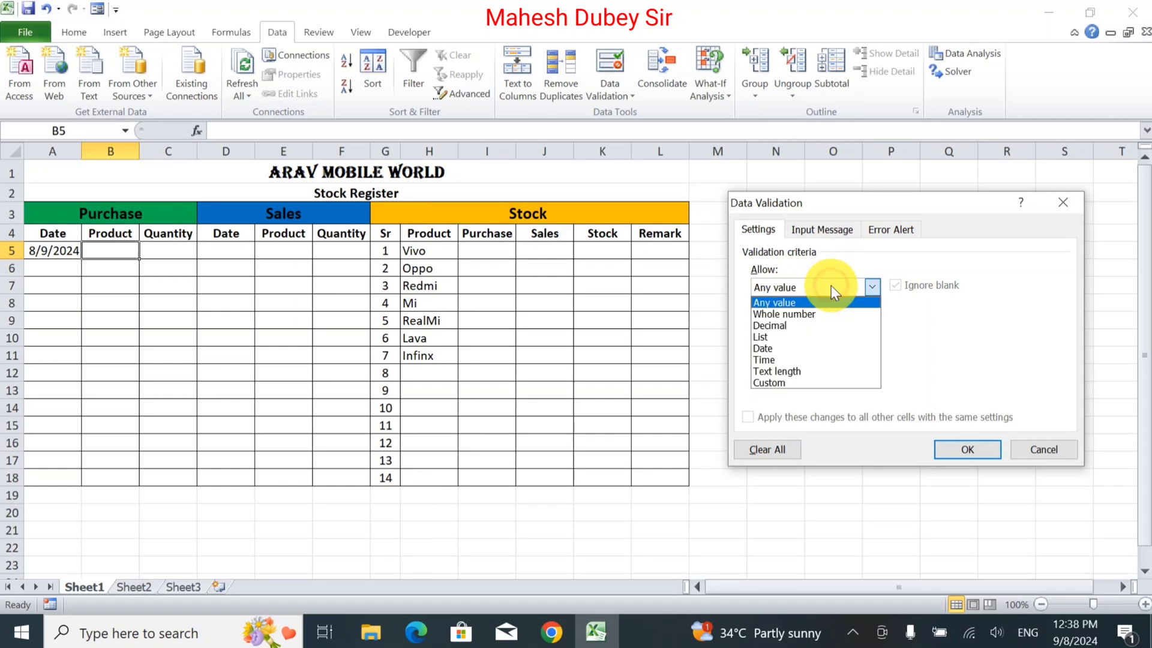
pyautogui.click(816, 338)
pyautogui.click(804, 360)
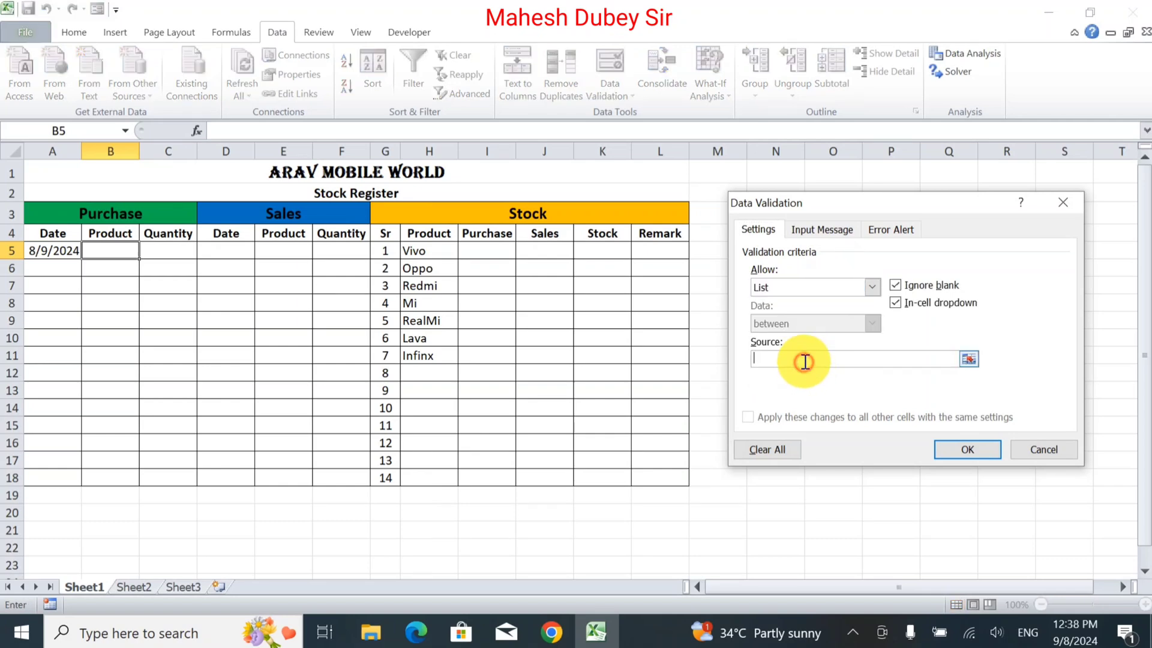
pyautogui.moveTo(425, 250); pyautogui.dragTo(428, 355)
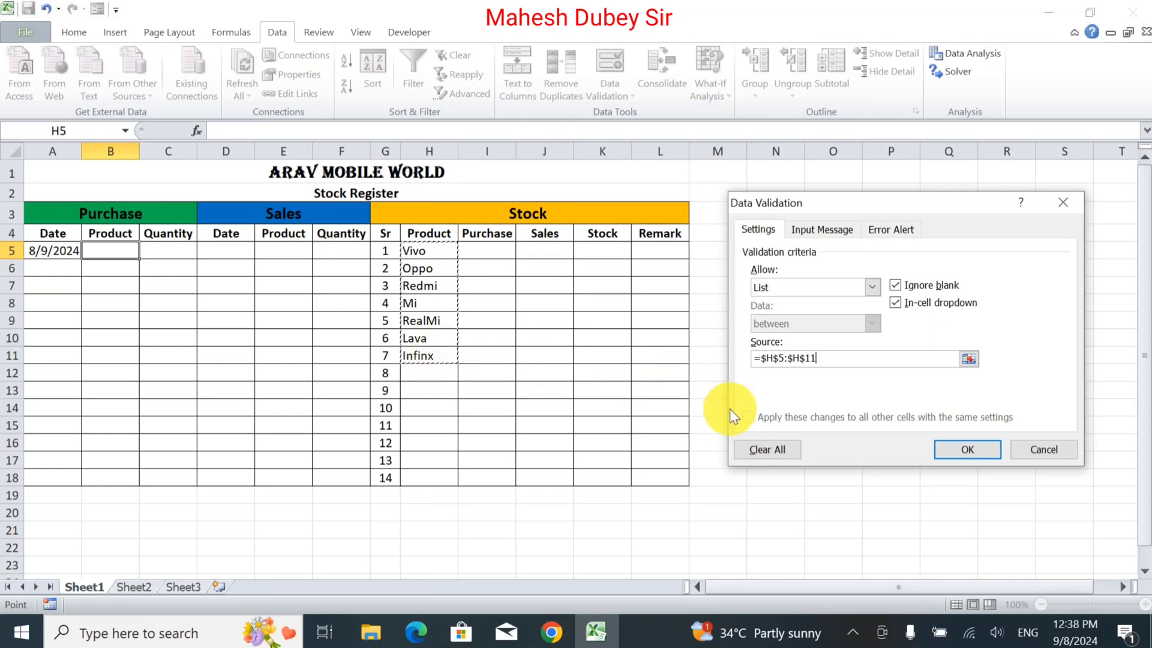
pyautogui.click(964, 449)
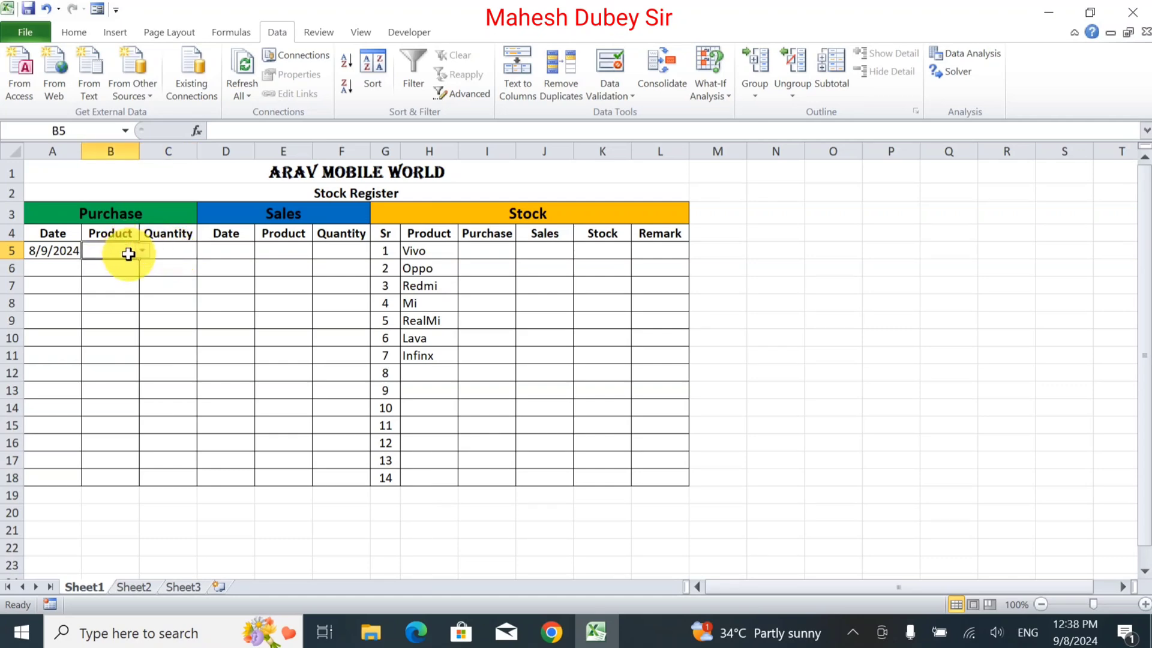
pyautogui.click(183, 253)
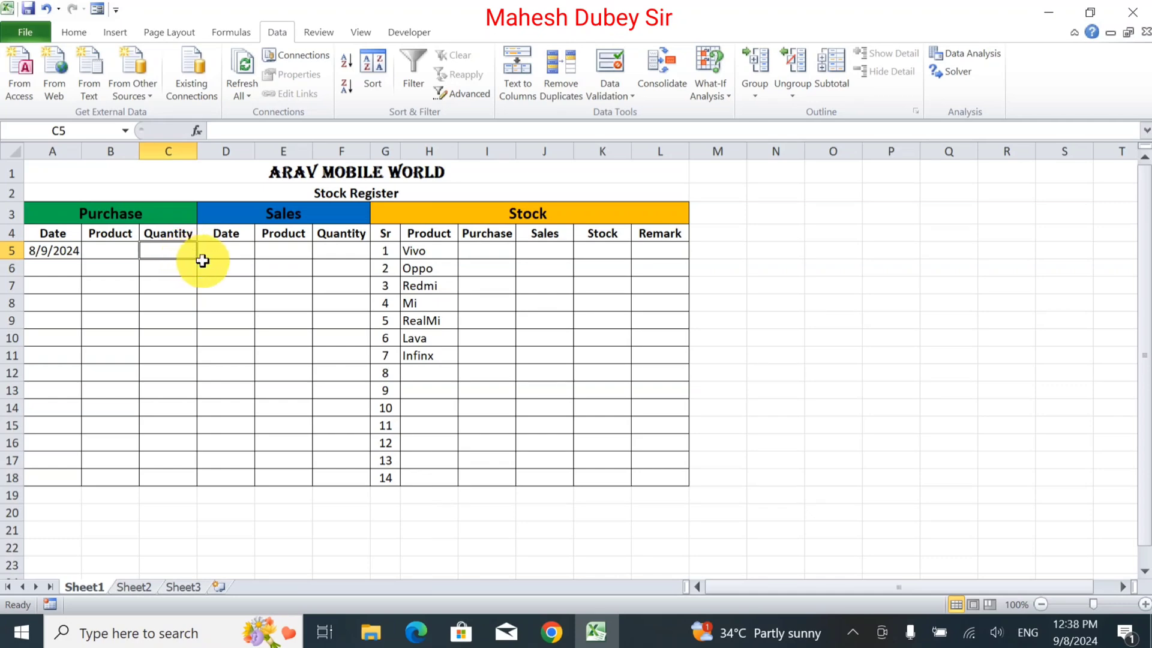
pyautogui.click(237, 252)
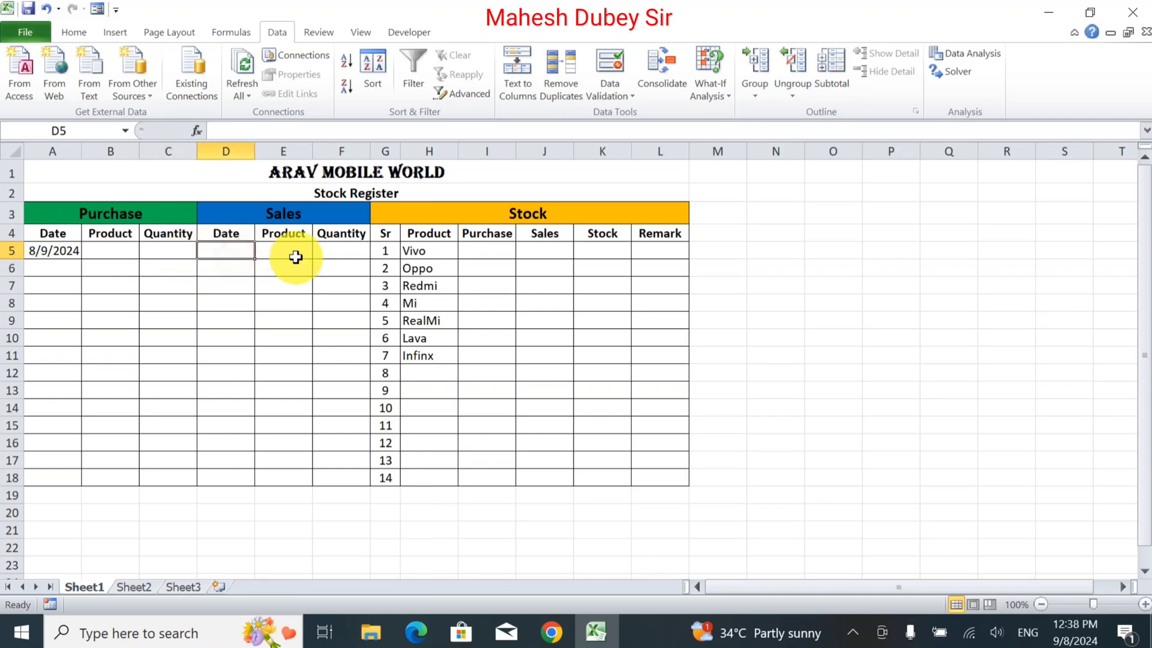
pyautogui.click(173, 251)
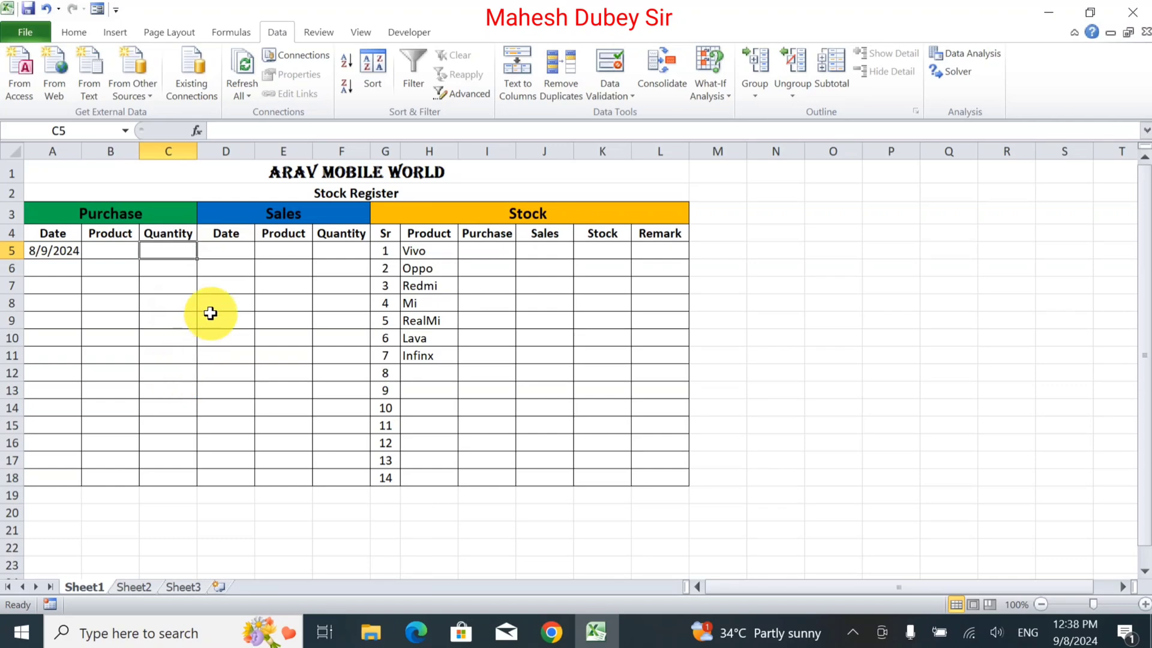
pyautogui.click(223, 267)
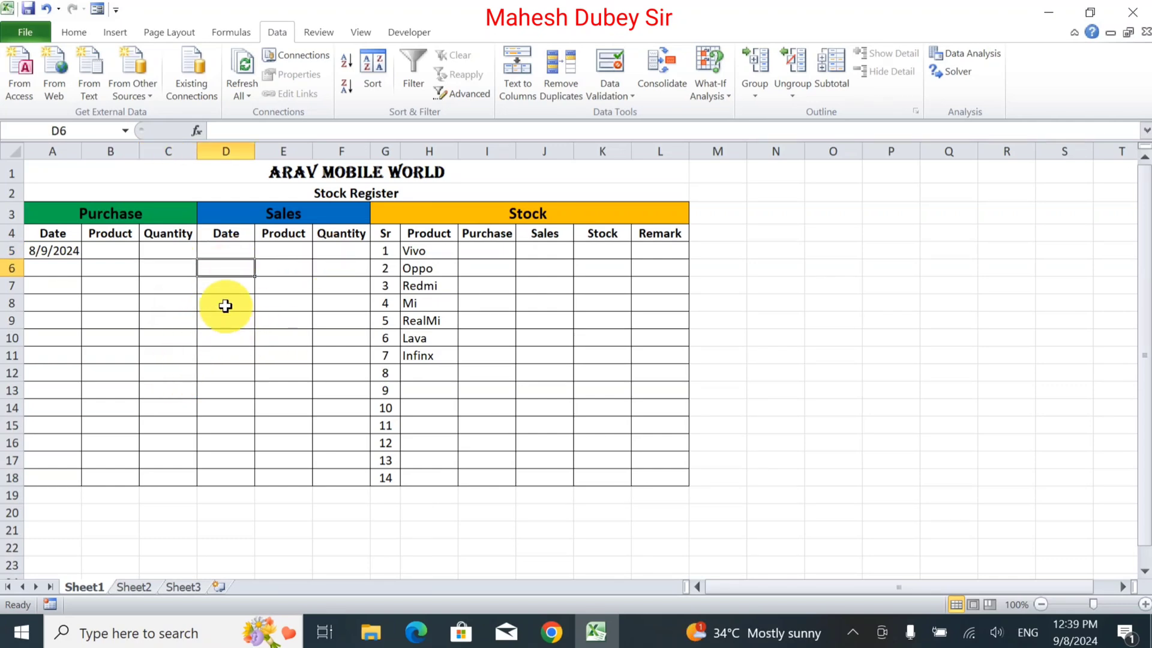
pyautogui.click(275, 248)
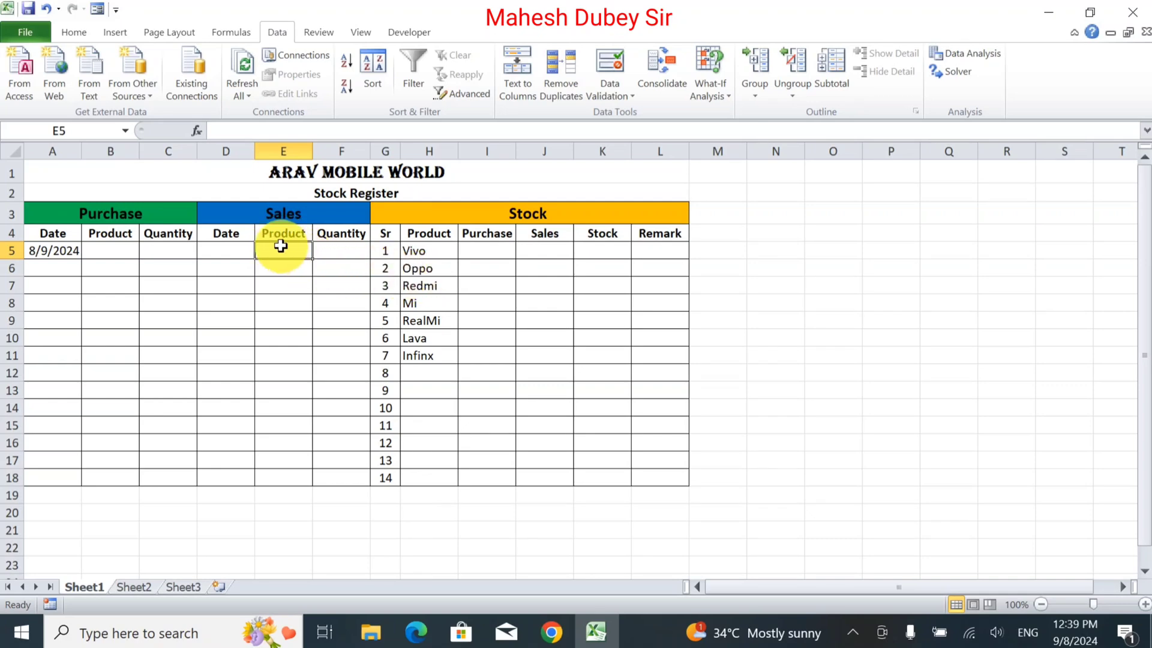
# Add a List data validation to the Sales Product cells E5:E18 using the product names in H5:H11 as source.
pyautogui.moveTo(280, 246); pyautogui.dragTo(283, 482)
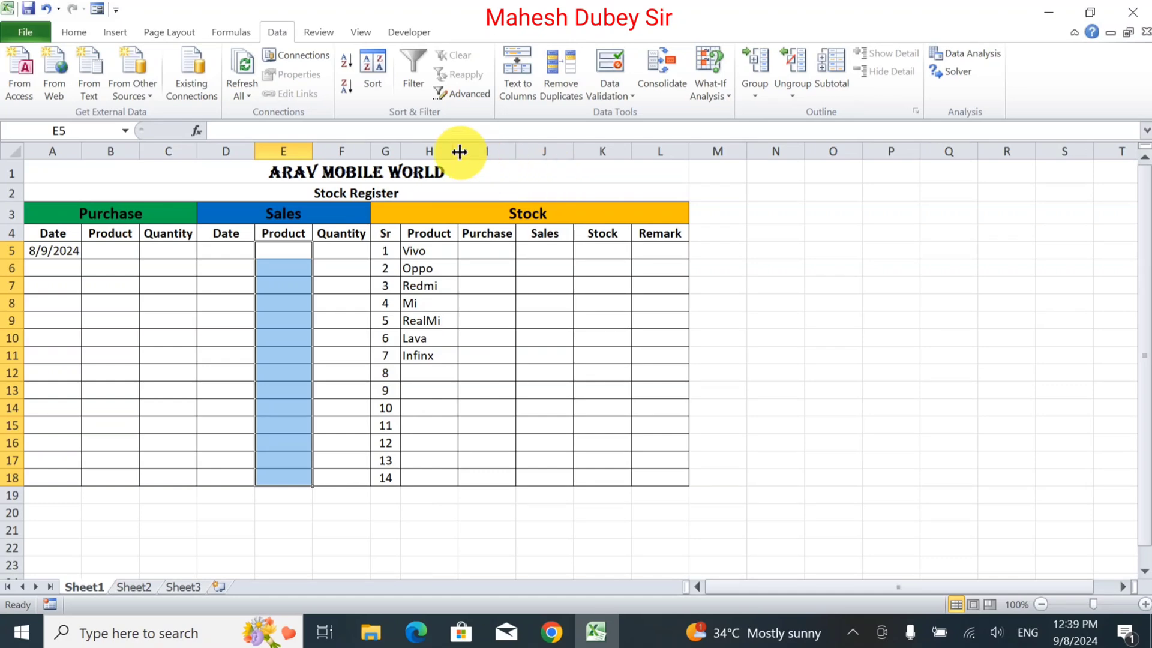
pyautogui.click(596, 98)
pyautogui.click(589, 113)
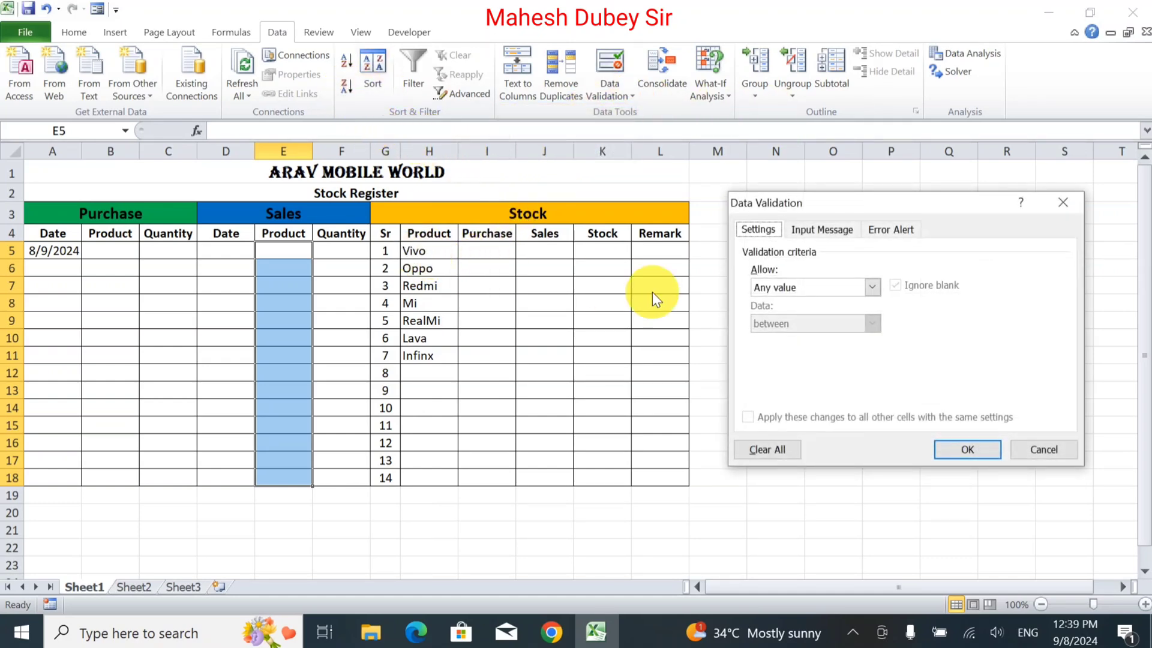
pyautogui.click(799, 293)
pyautogui.click(786, 336)
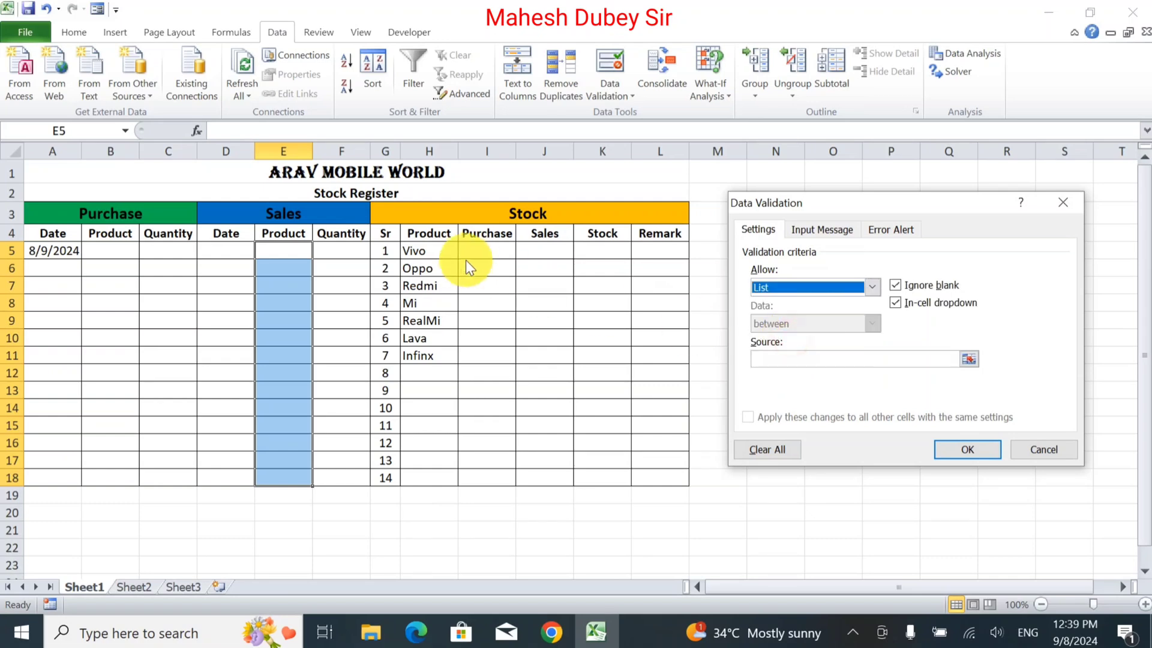
pyautogui.click(774, 358)
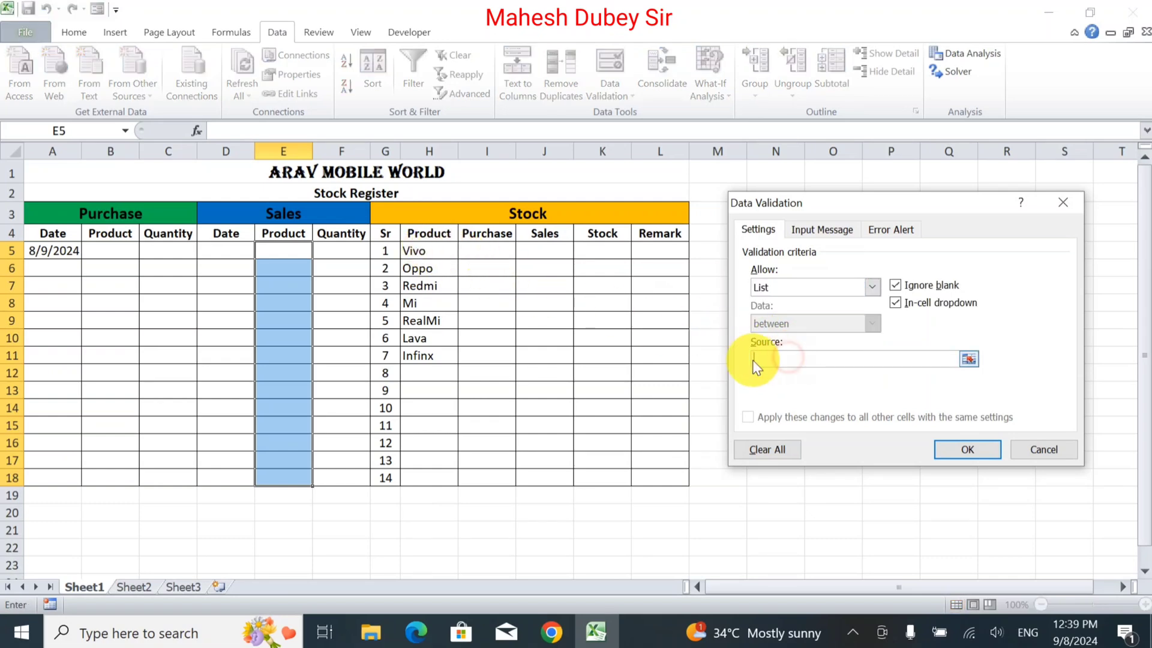
pyautogui.moveTo(428, 255); pyautogui.dragTo(424, 359)
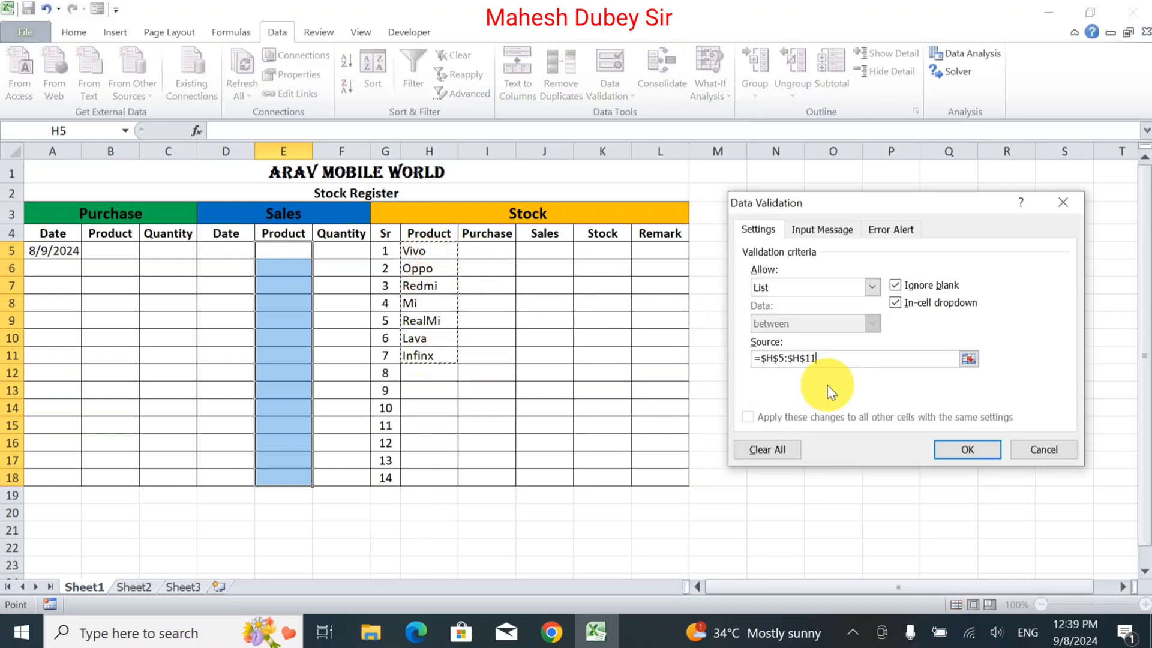
pyautogui.click(955, 445)
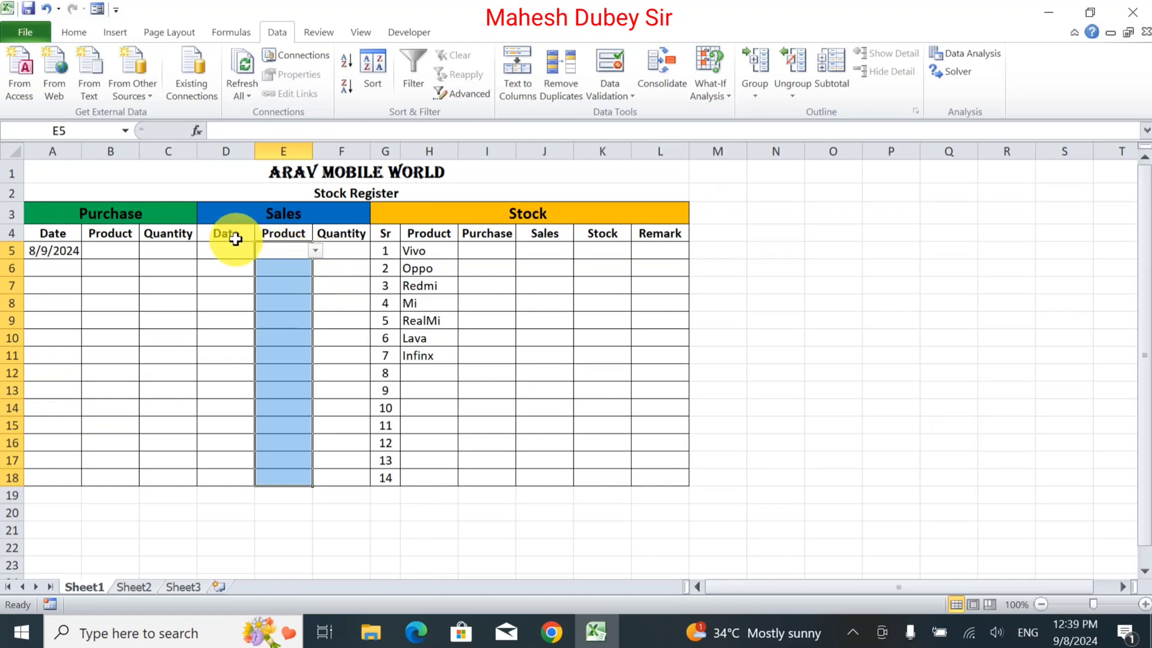
# Check the product dropdowns and choose Vivo as the Purchase product in B5.
pyautogui.click(168, 255)
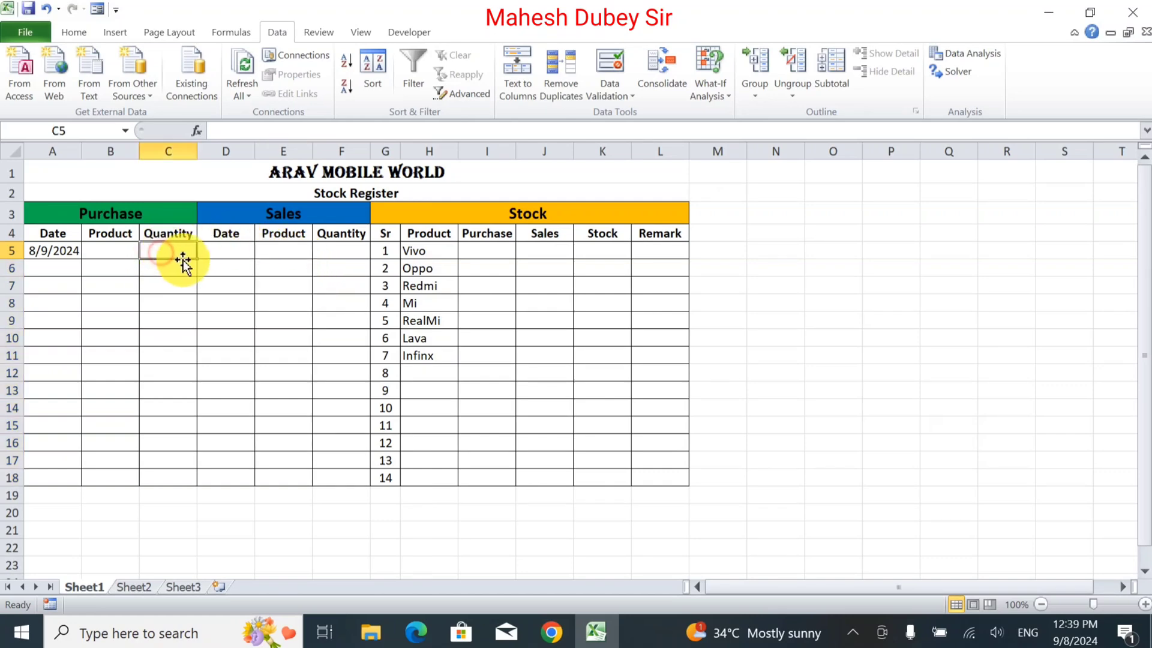
pyautogui.click(111, 251)
pyautogui.click(138, 253)
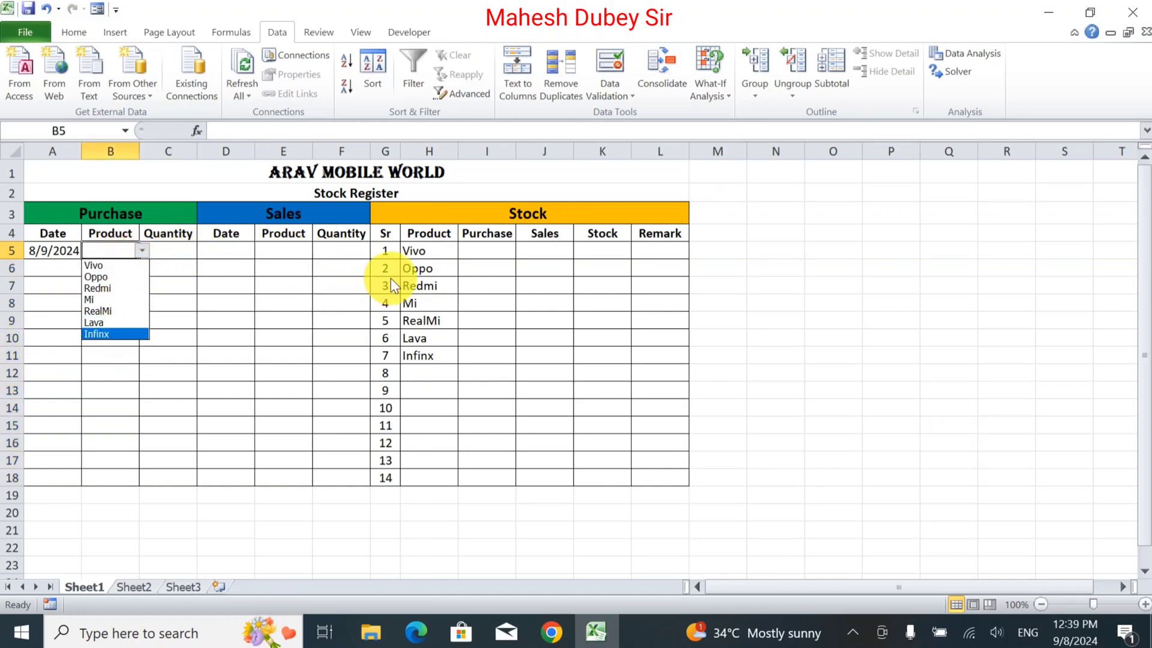
pyautogui.click(283, 247)
pyautogui.click(315, 250)
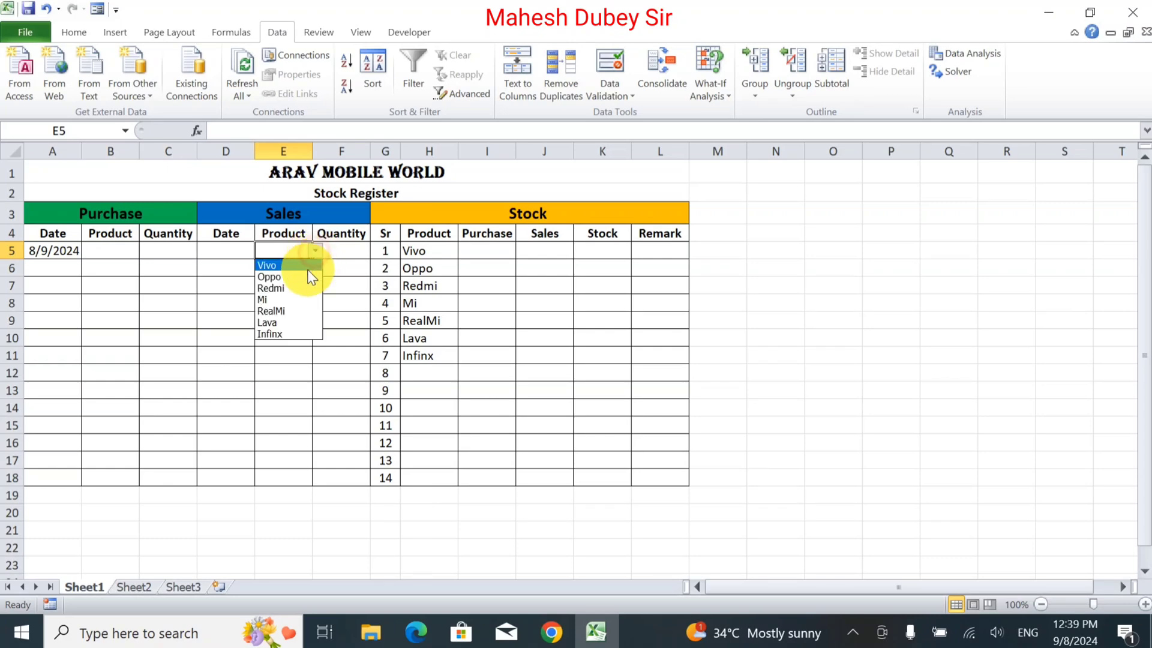
pyautogui.click(116, 246)
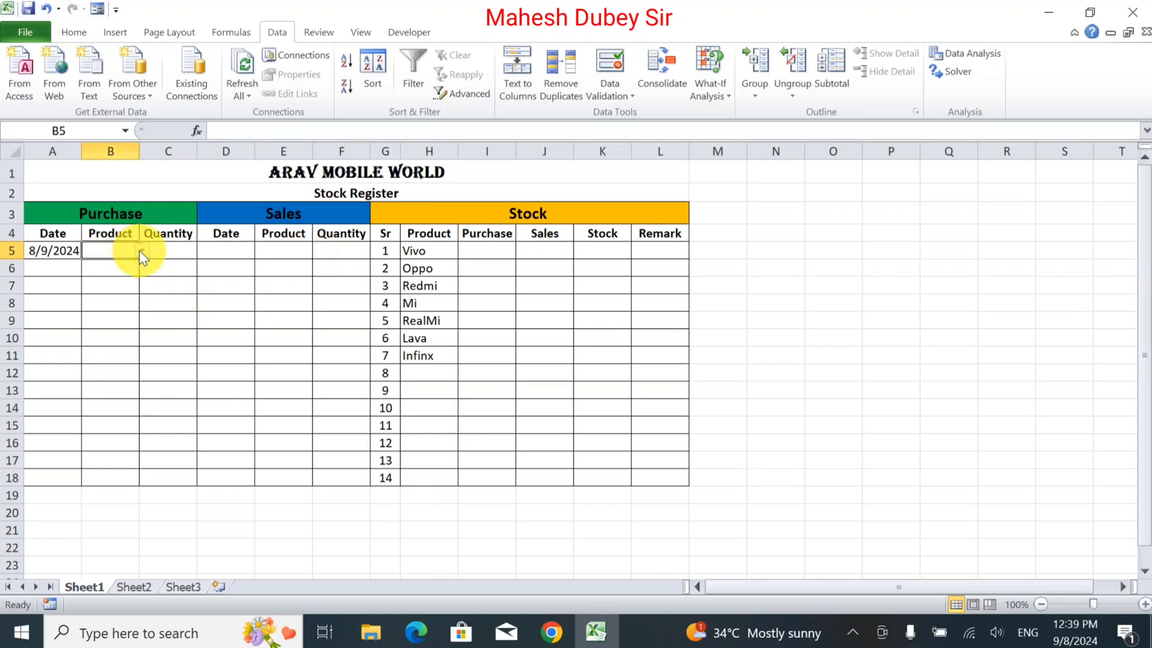
pyautogui.click(139, 250)
pyautogui.click(129, 267)
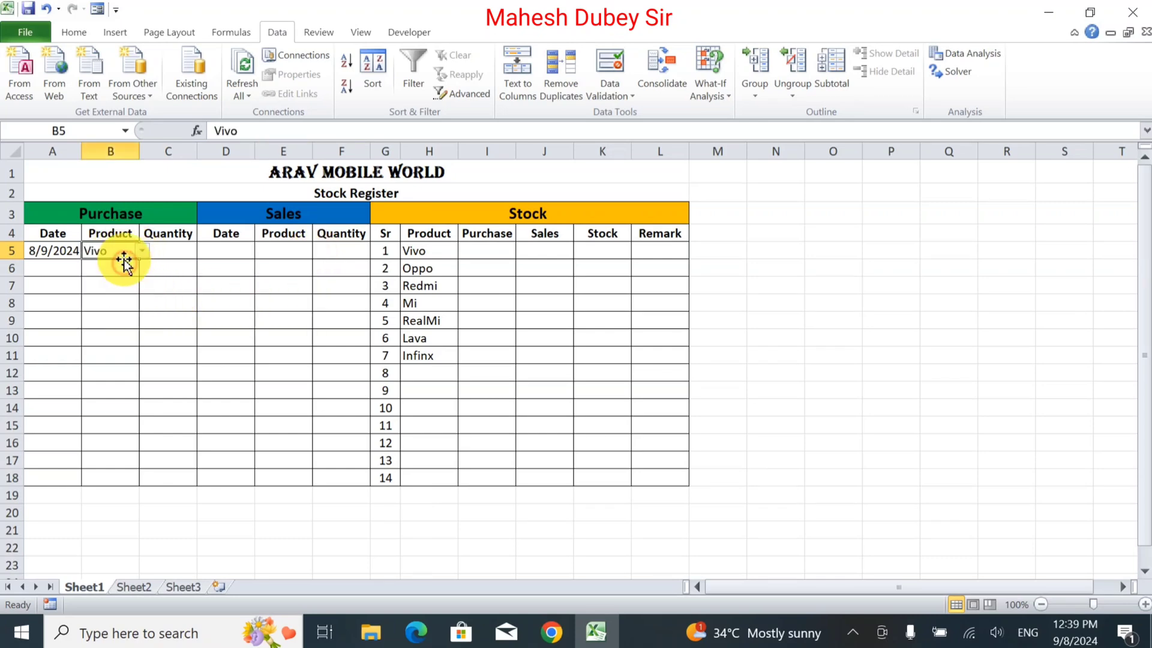
# Enter a purchase quantity of 10 in C5.
pyautogui.click(180, 250)
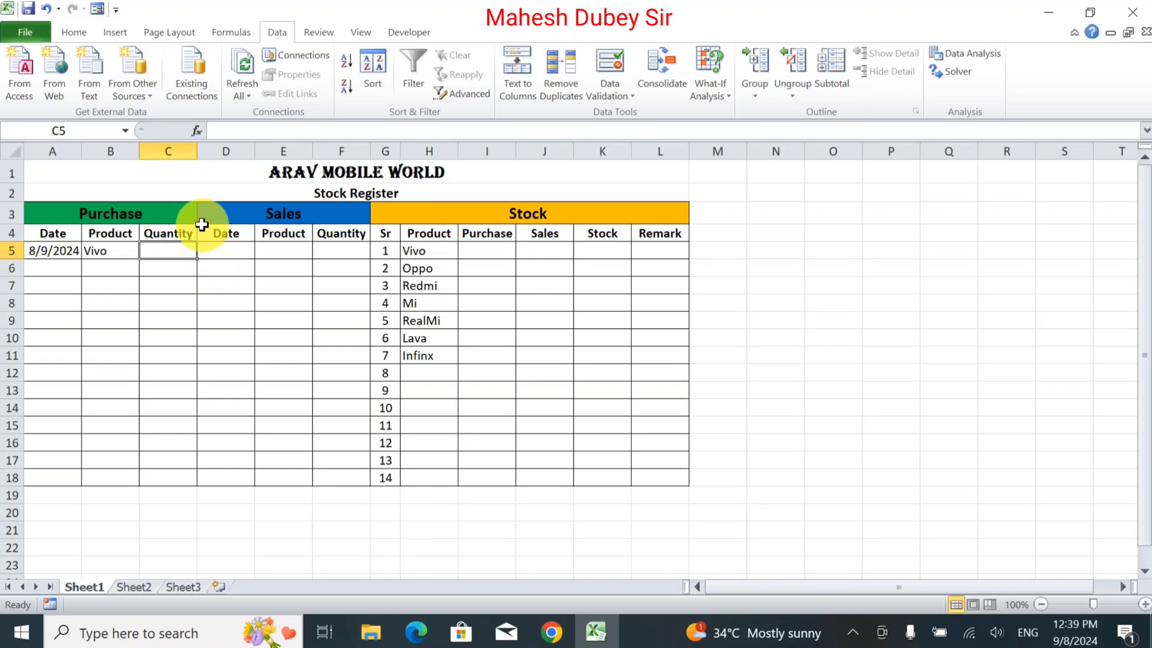
pyautogui.write('10')
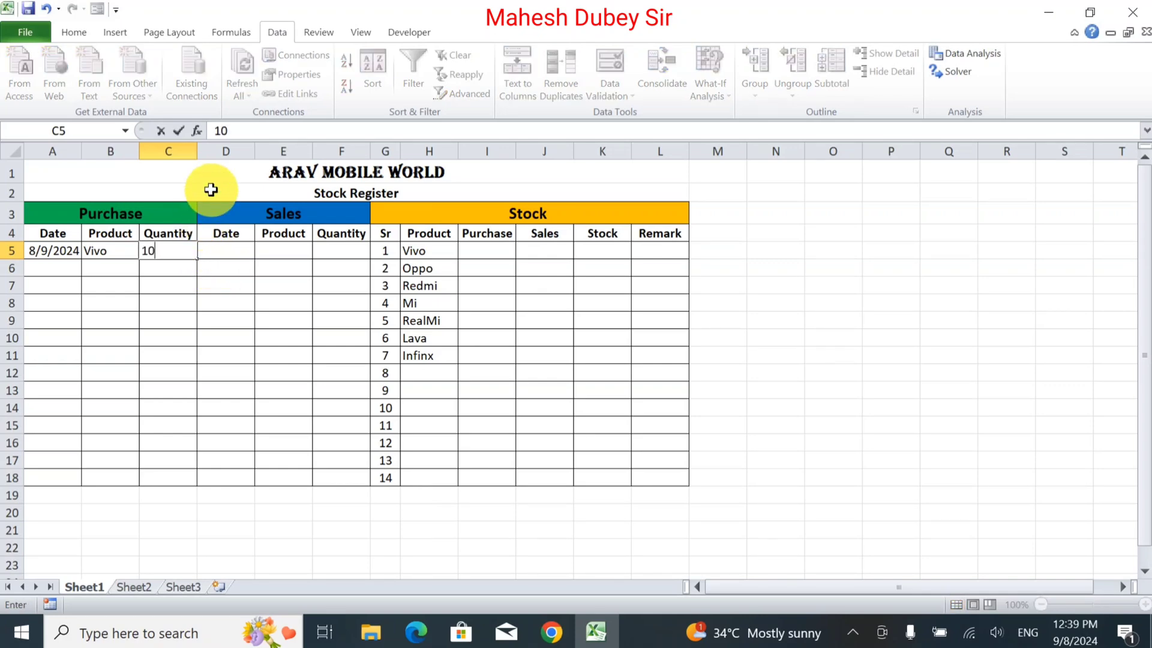
pyautogui.press('Tab')
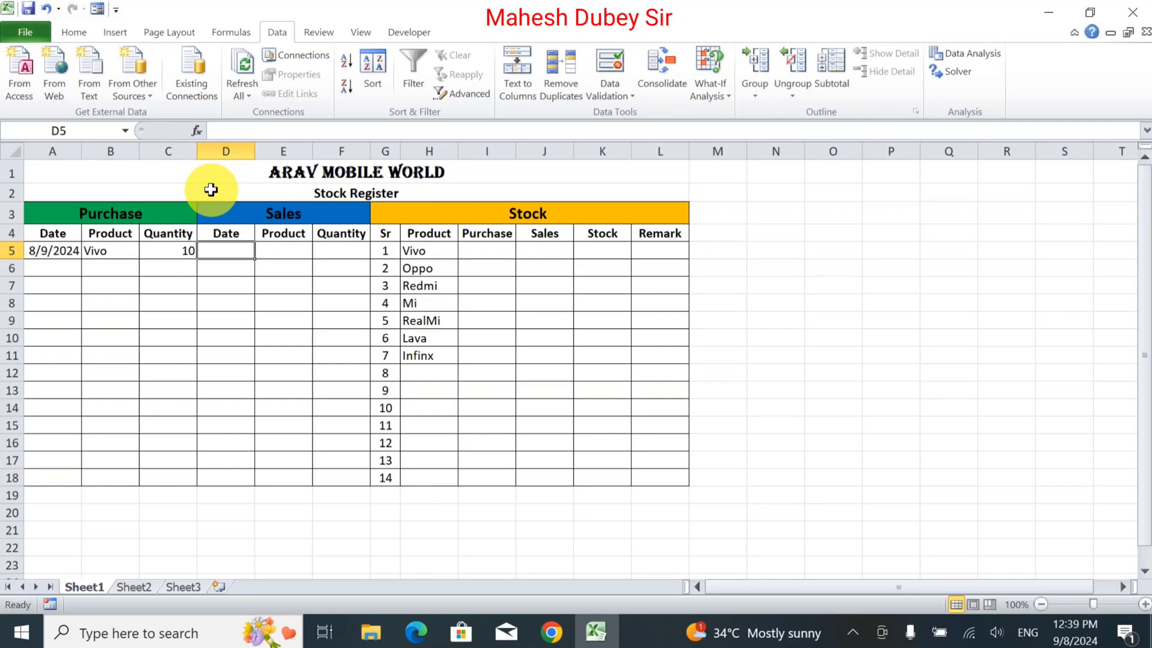
# Enter the formula =SUMIF($B$5:$B$18,H5,$C$5:$C$18) in I5 to total purchases of Vivo.
pyautogui.click(493, 253)
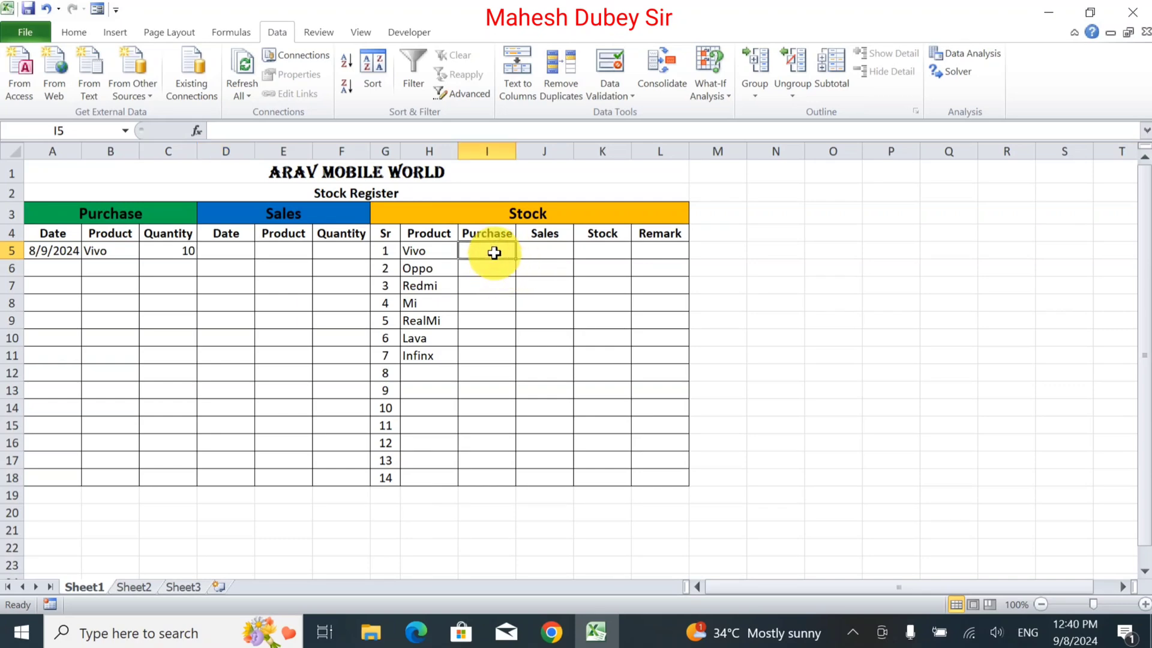
pyautogui.write('=')
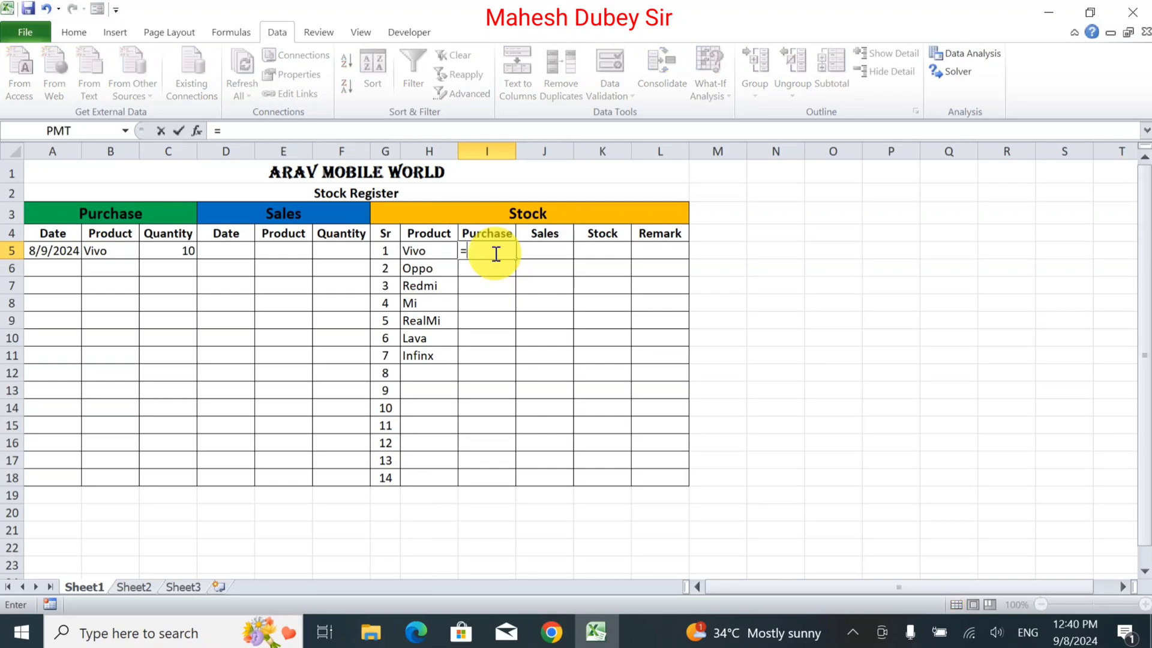
pyautogui.write('sum')
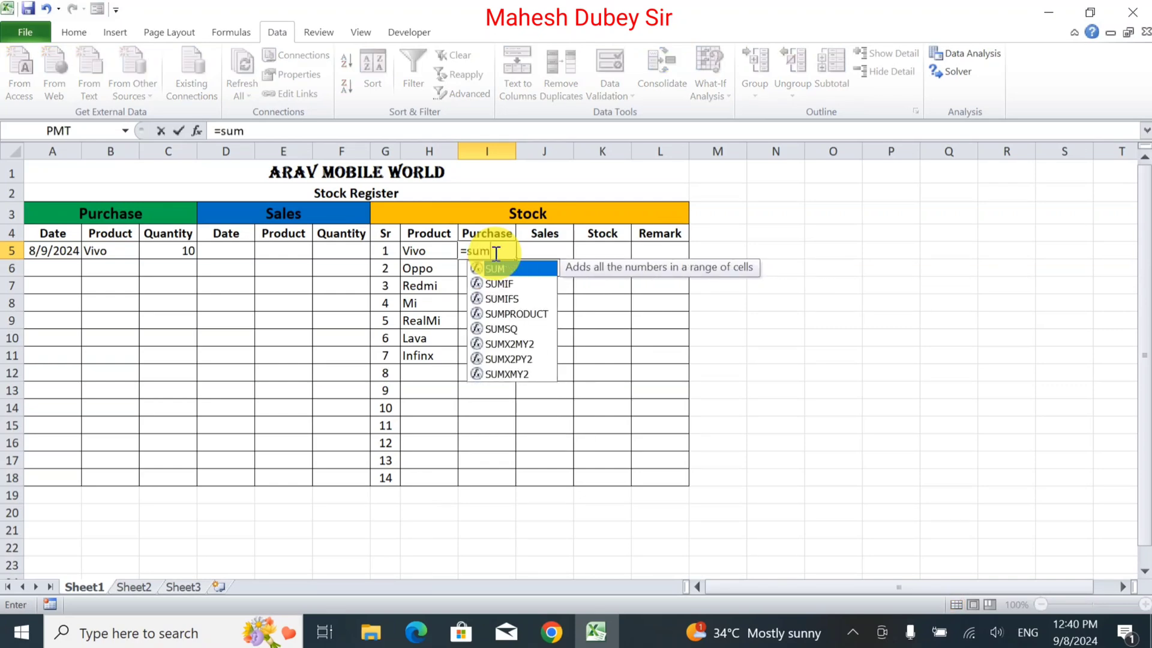
pyautogui.write('if(')
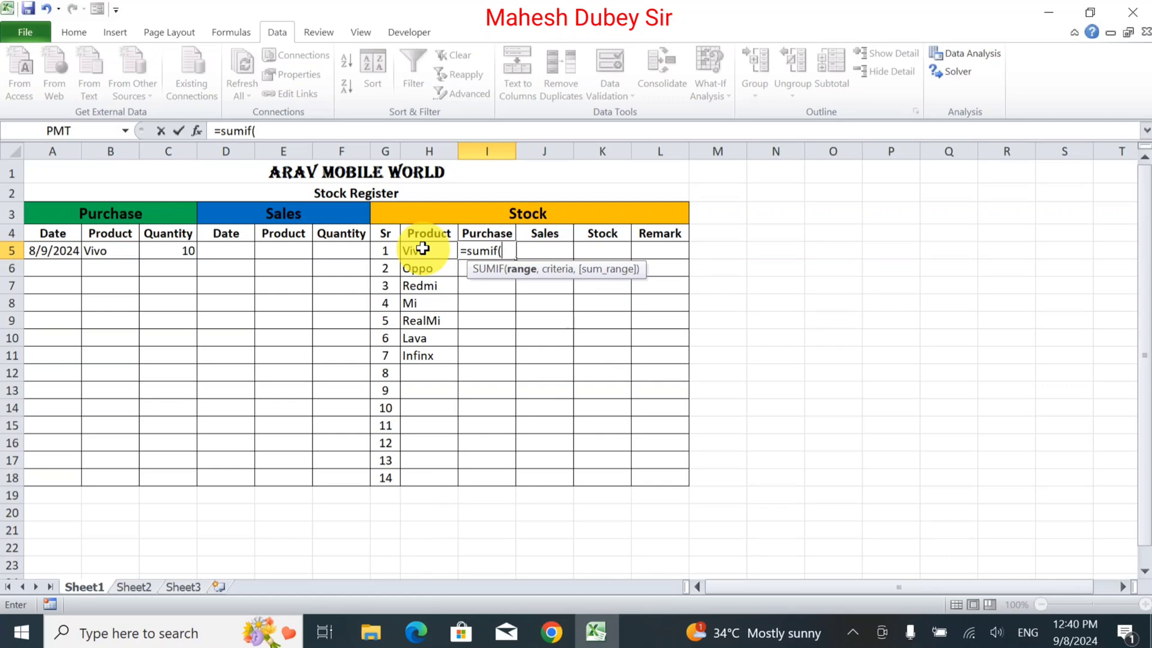
pyautogui.moveTo(111, 249); pyautogui.dragTo(103, 475)
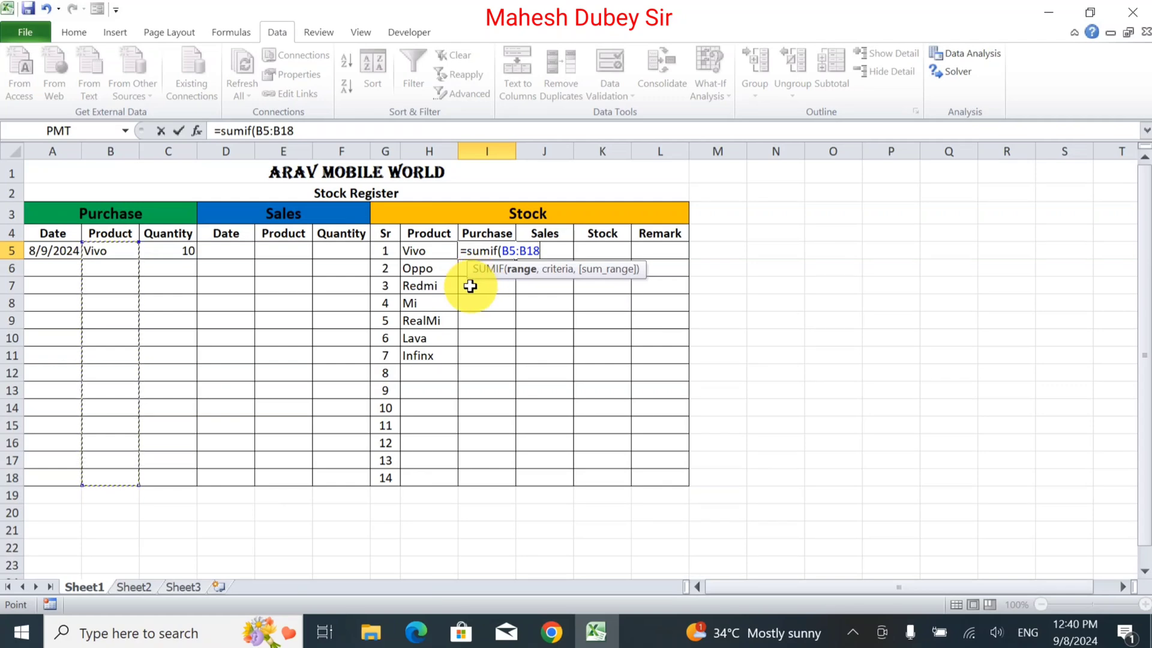
pyautogui.press('F4')
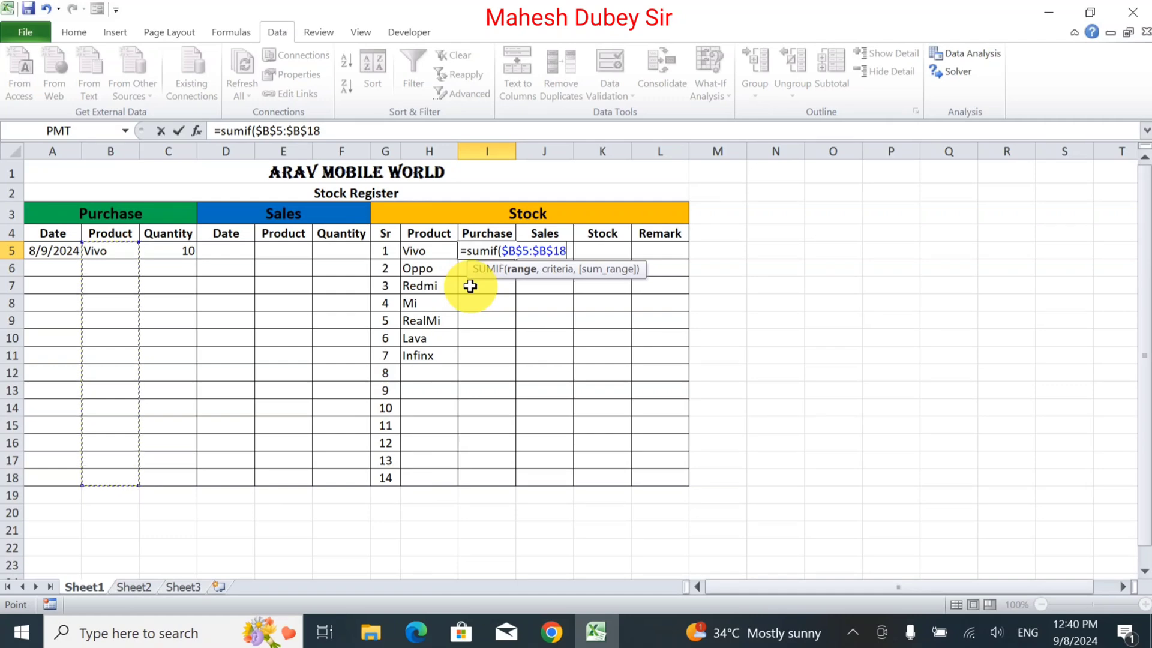
pyautogui.write(',')
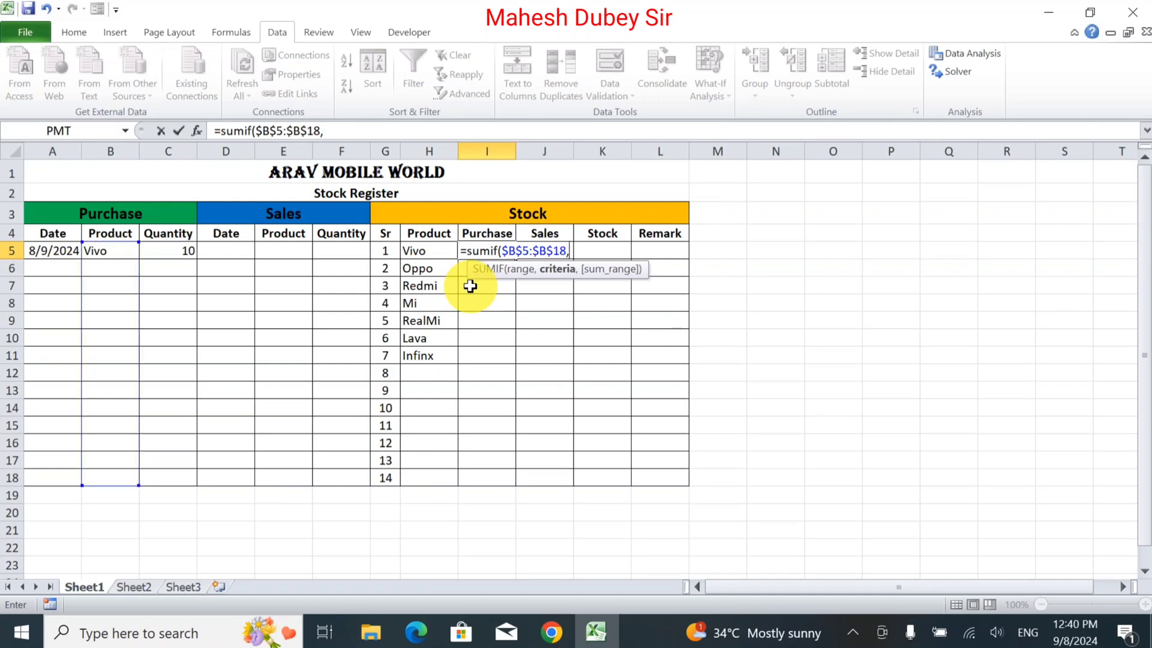
pyautogui.click(414, 247)
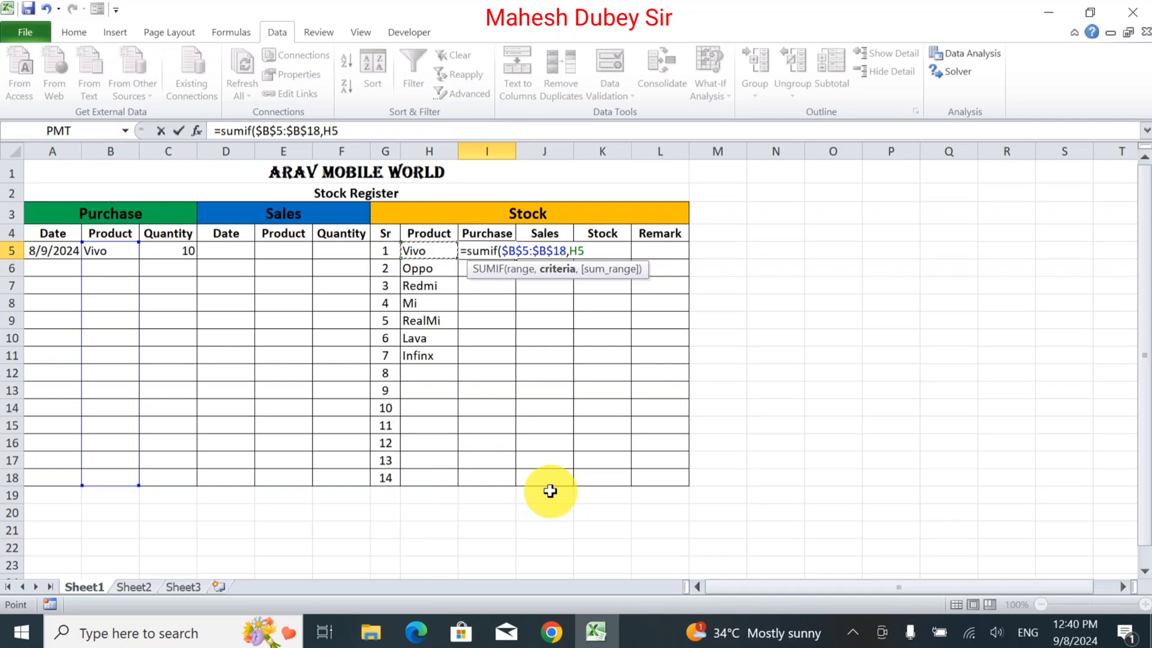
pyautogui.write(',')
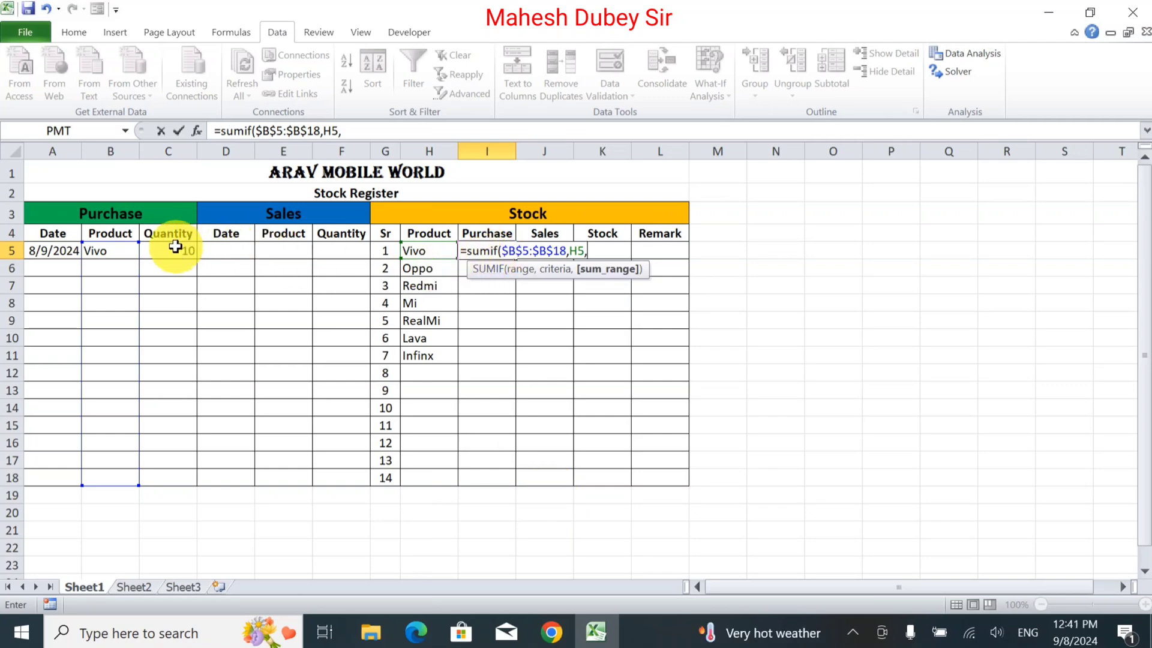
pyautogui.moveTo(177, 248); pyautogui.dragTo(162, 480)
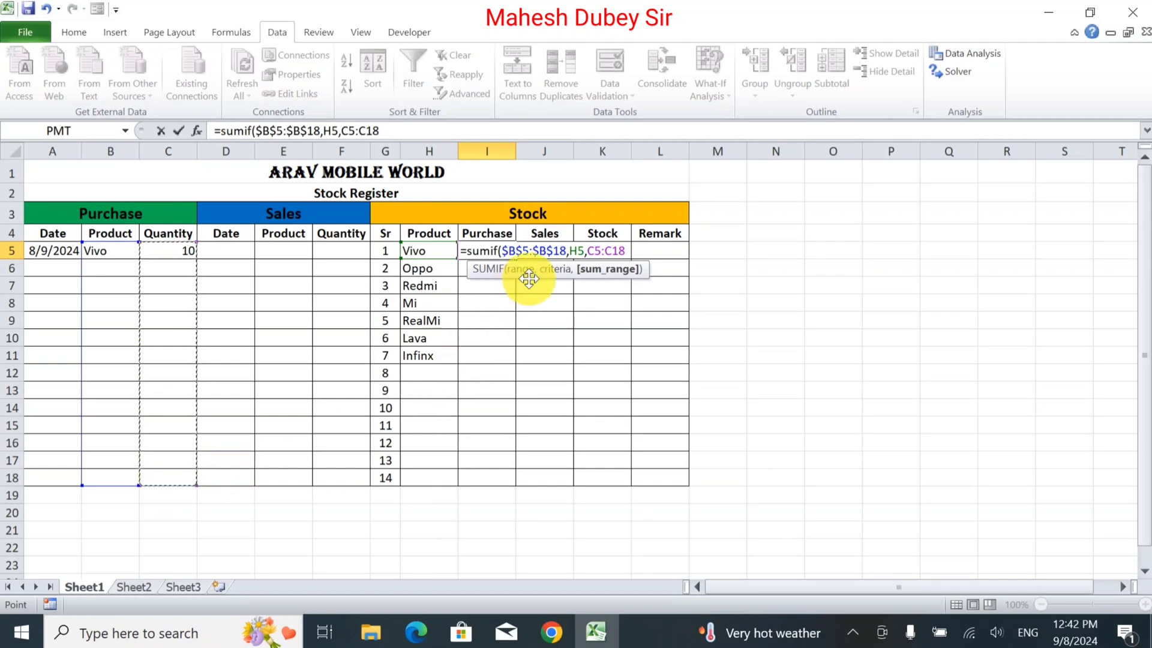
pyautogui.press('F4')
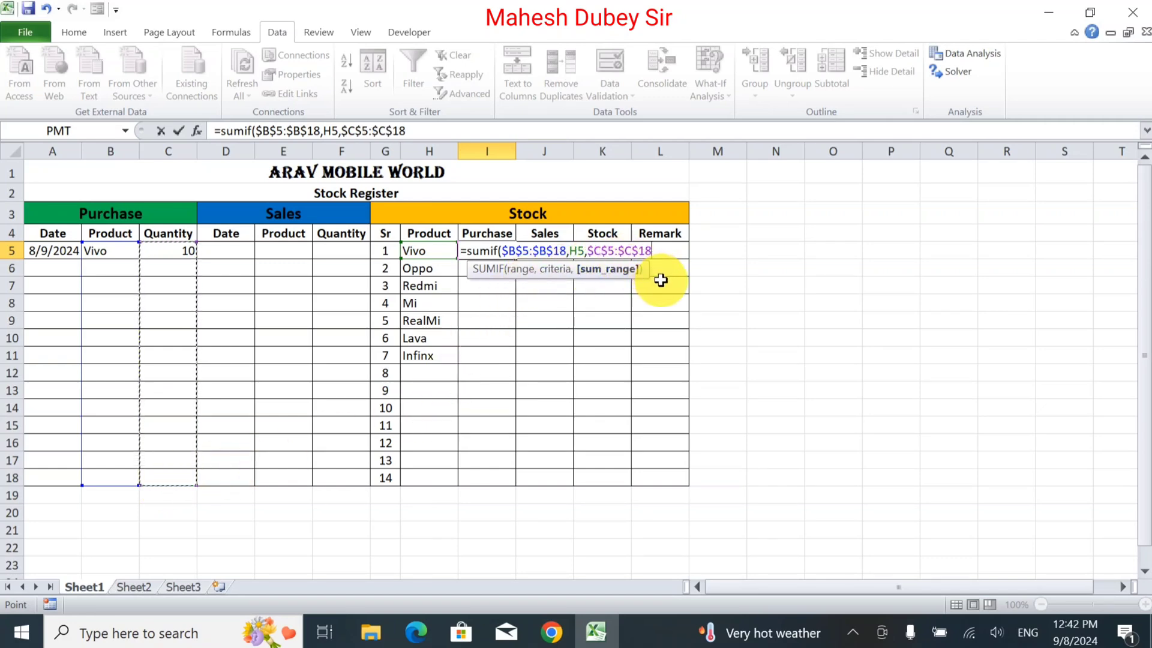
pyautogui.write(')')
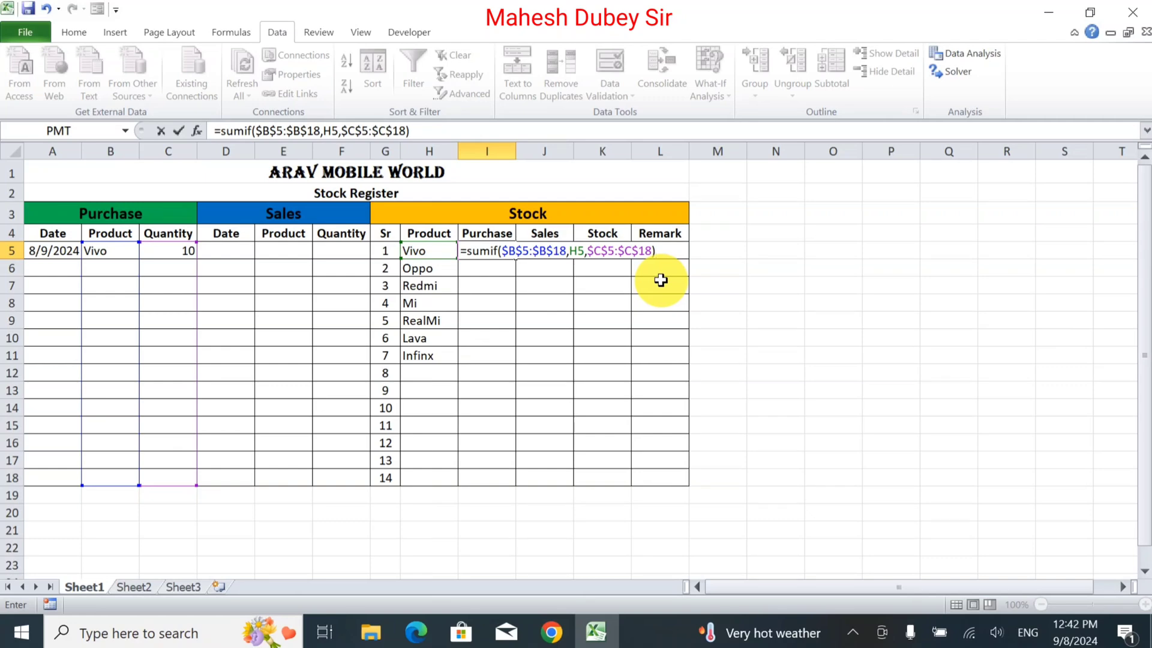
pyautogui.press('Return')
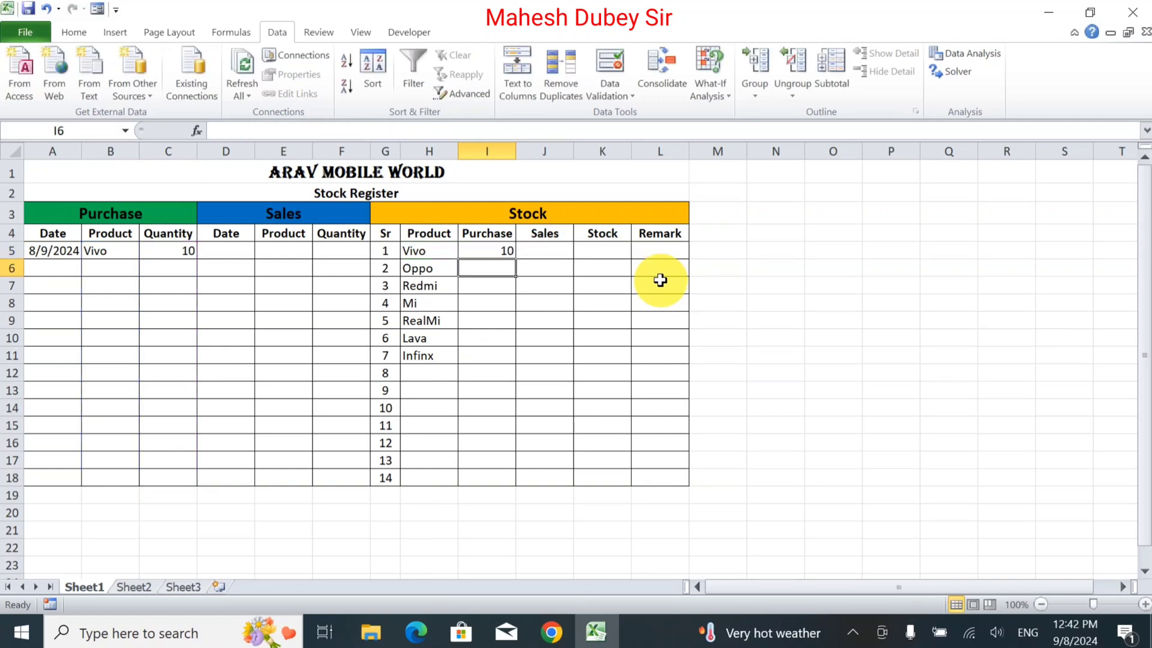
pyautogui.click(174, 250)
pyautogui.click(496, 248)
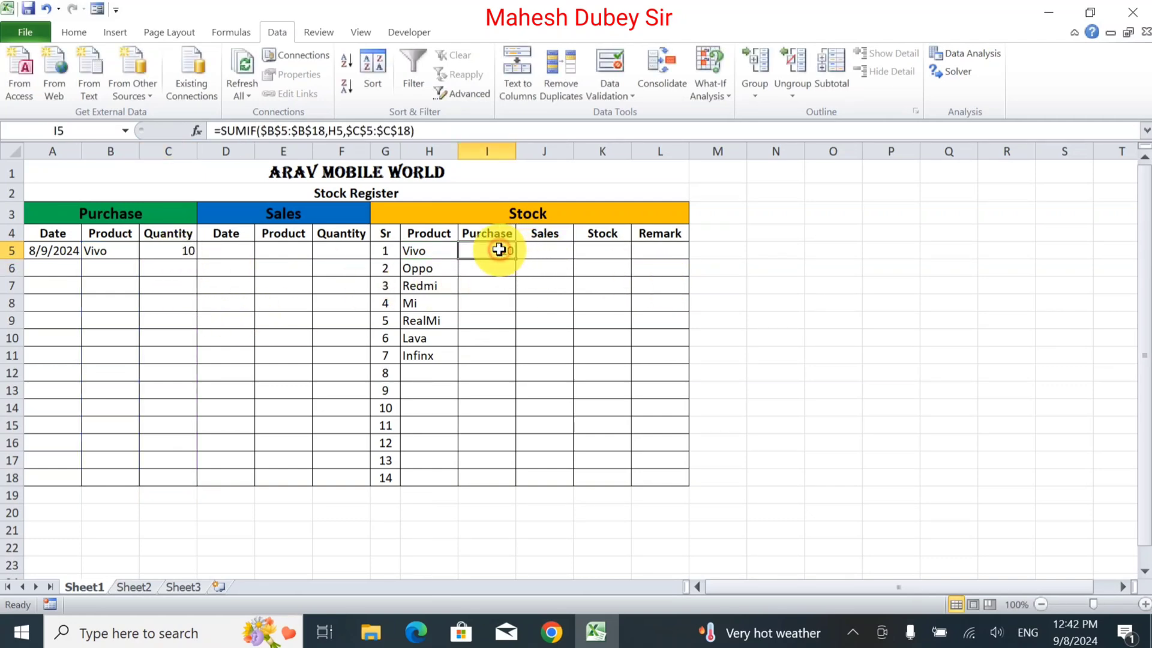
# Extend the List data validation to the Purchase Product cells B5:B18, with the product names in H5:H11 as source.
pyautogui.click(126, 271)
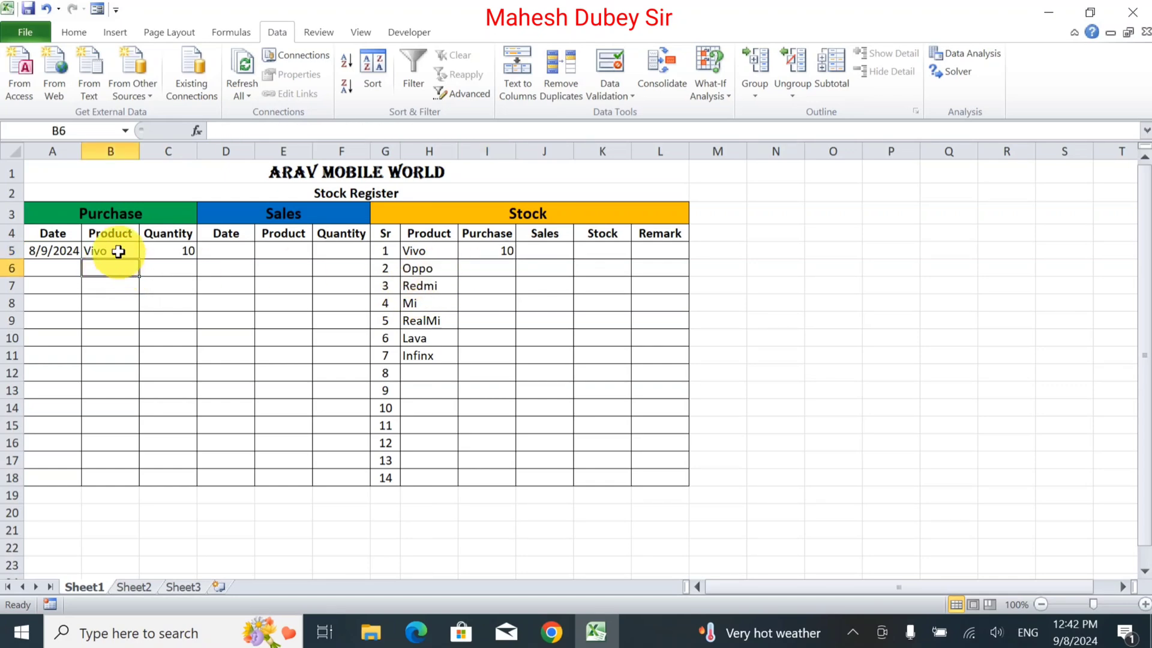
pyautogui.moveTo(116, 250); pyautogui.dragTo(124, 482)
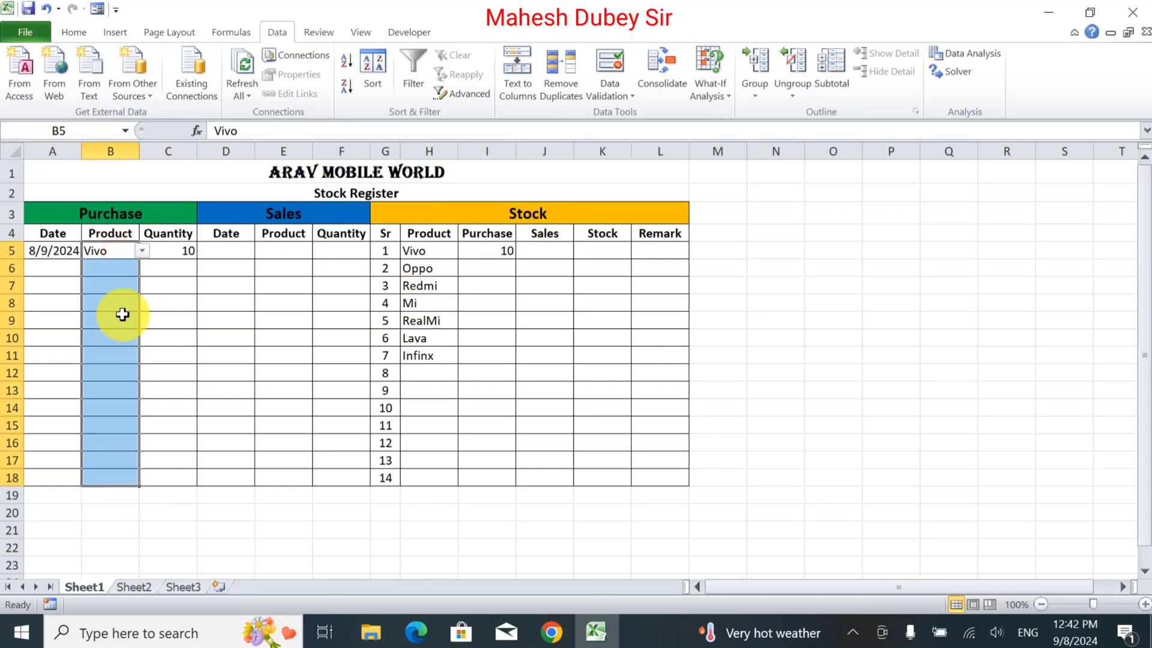
pyautogui.click(113, 266)
pyautogui.moveTo(116, 251); pyautogui.dragTo(108, 483)
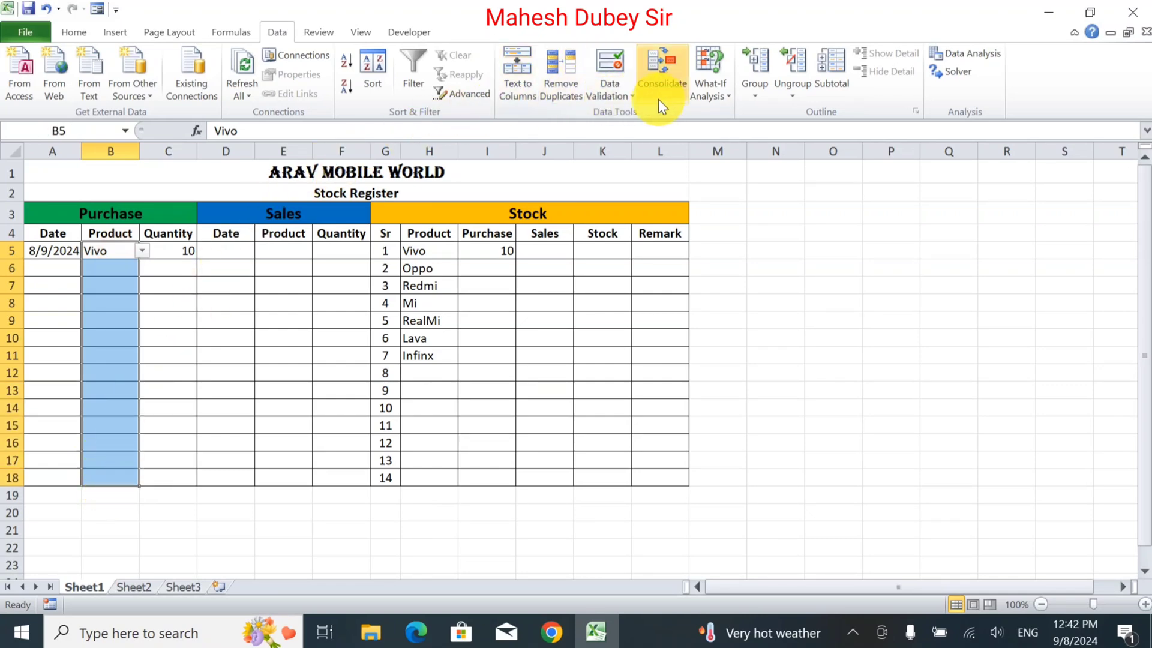
pyautogui.click(612, 96)
pyautogui.click(600, 115)
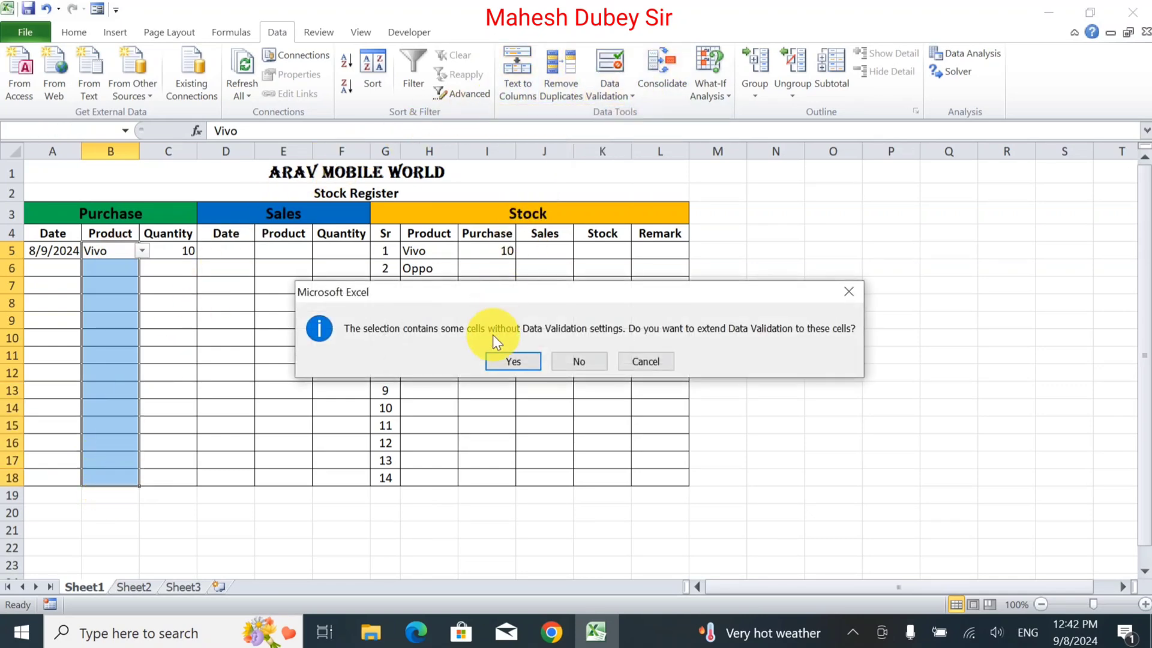
pyautogui.click(515, 360)
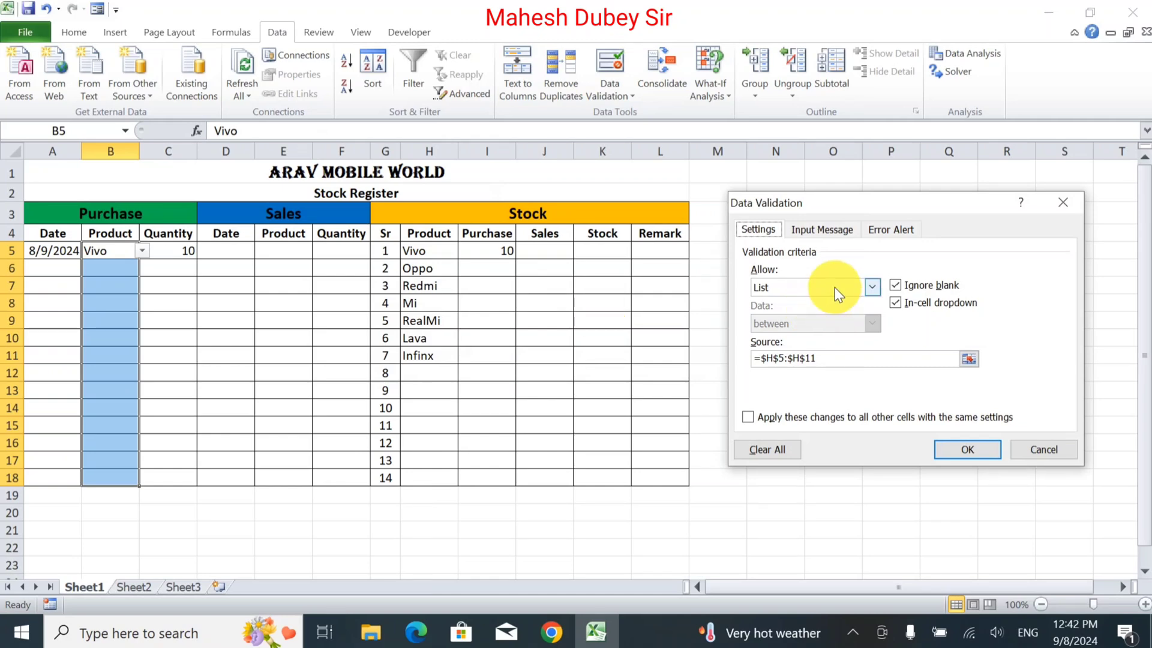
pyautogui.click(872, 287)
pyautogui.click(800, 337)
pyautogui.click(879, 358)
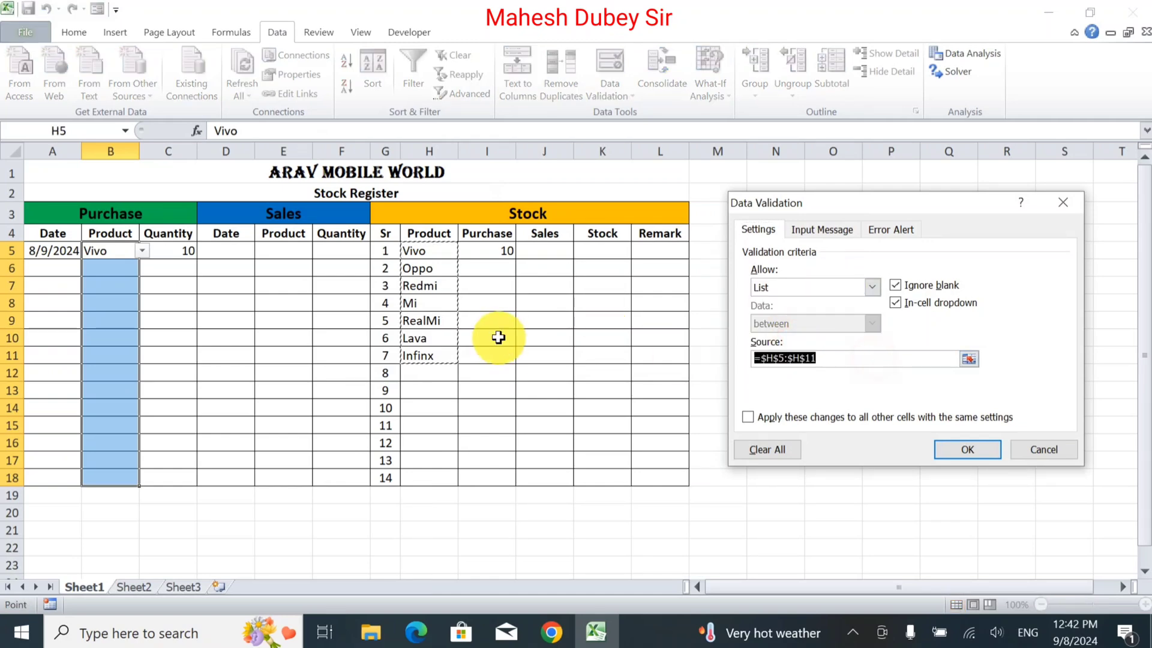
pyautogui.press('Delete')
pyautogui.moveTo(429, 249); pyautogui.dragTo(417, 353)
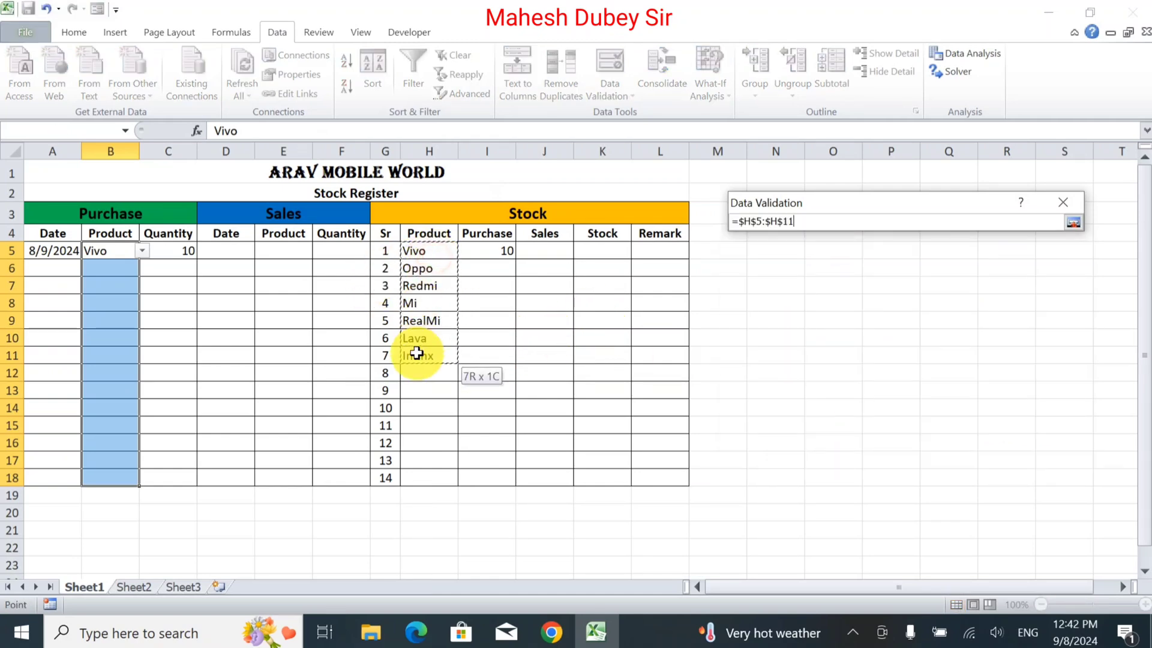
pyautogui.click(966, 448)
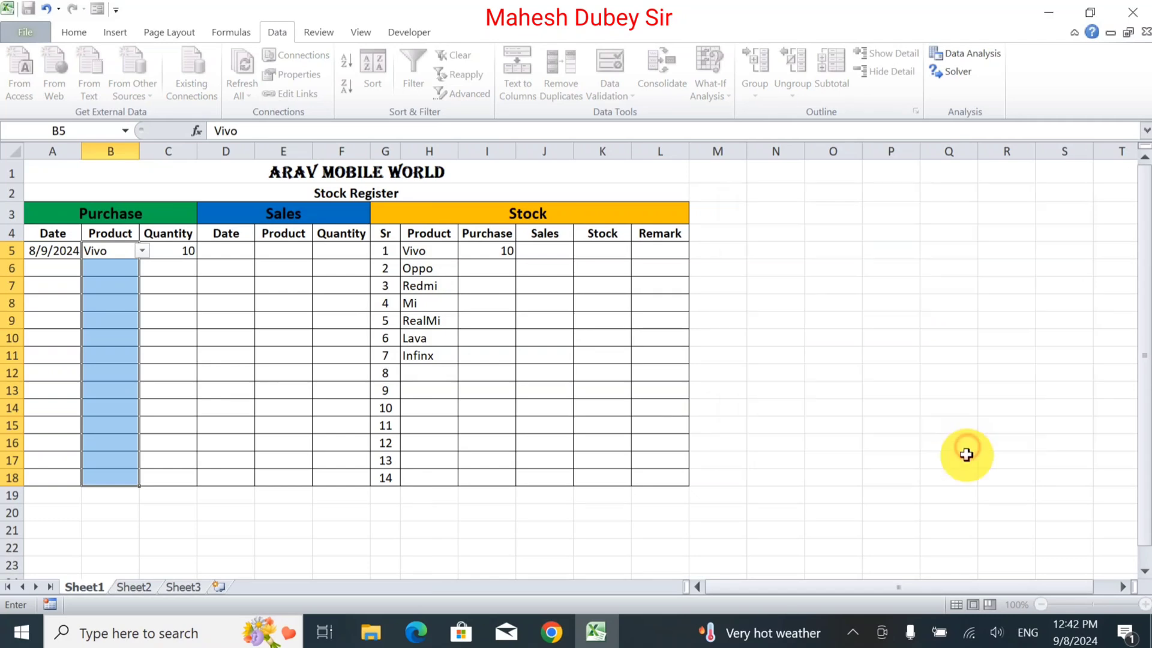
# Record a purchase of Oppo in B6 with a quantity of 20 in C6.
pyautogui.click(120, 269)
pyautogui.click(141, 268)
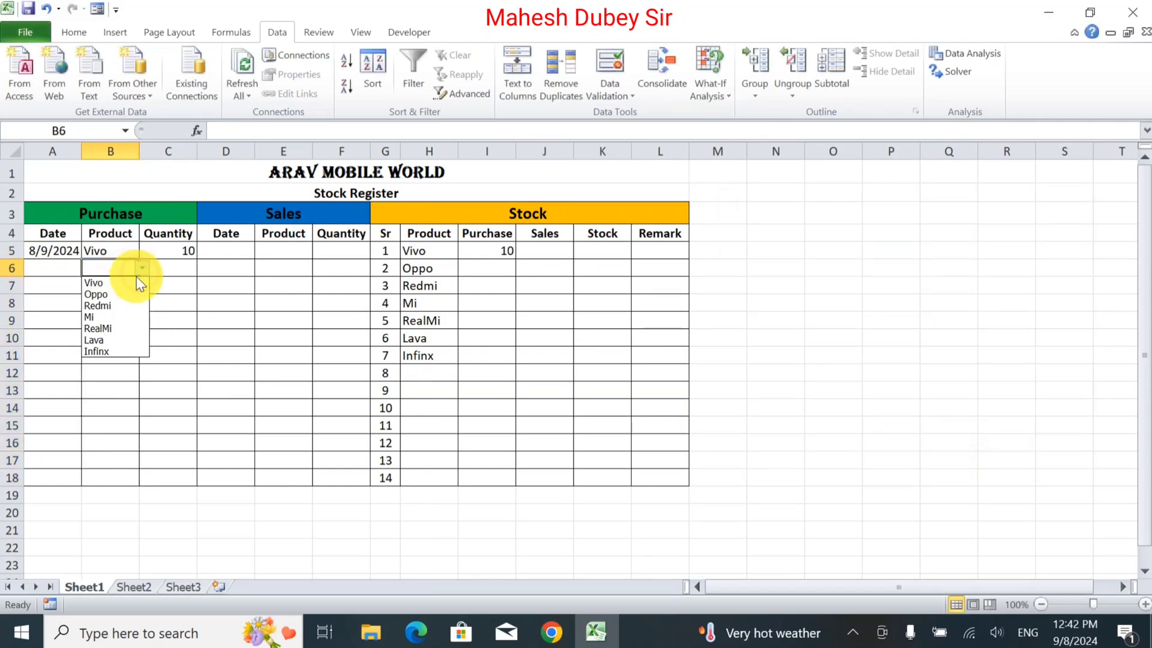
pyautogui.click(127, 296)
pyautogui.click(191, 268)
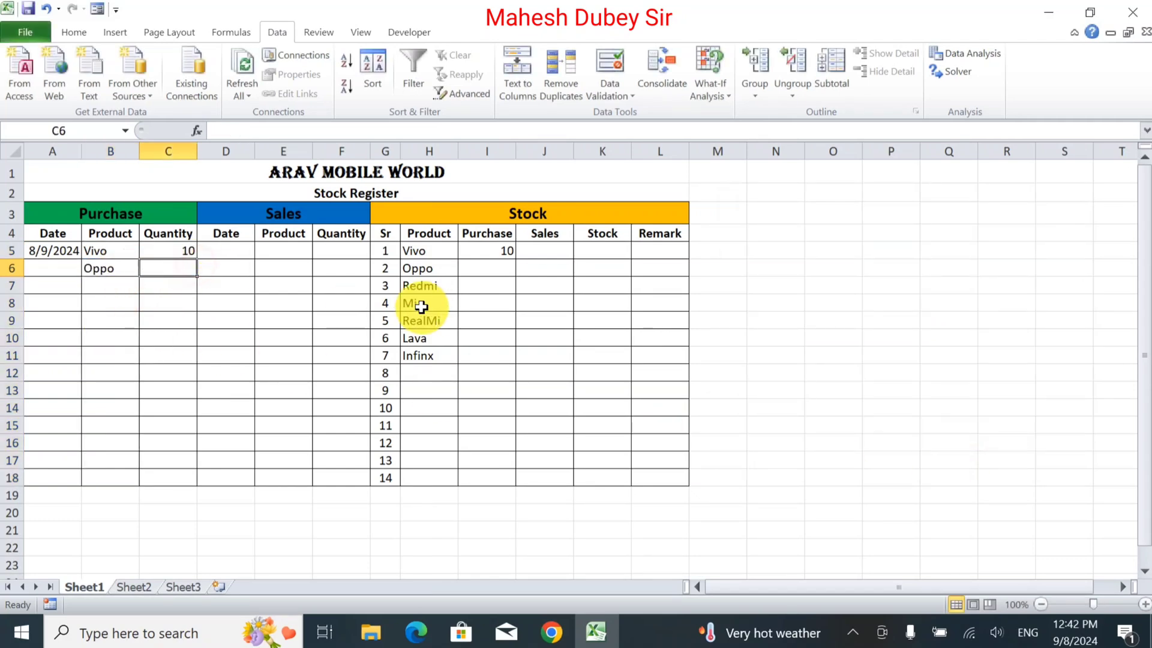
pyautogui.write('2')
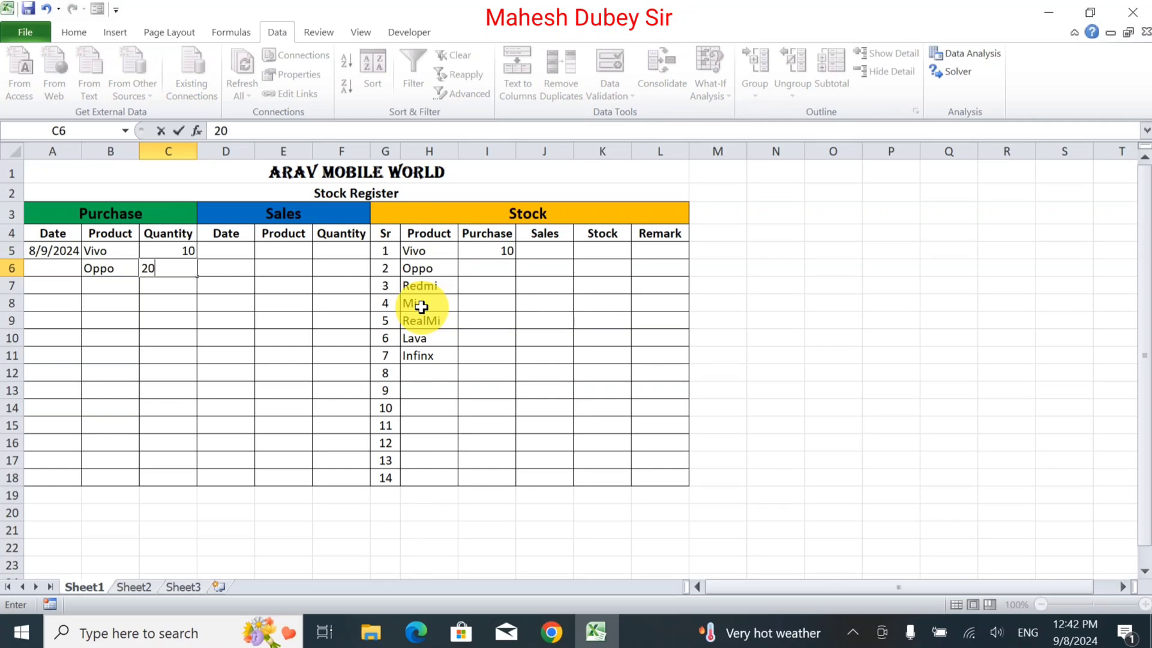
pyautogui.write('0')
pyautogui.press('Tab')
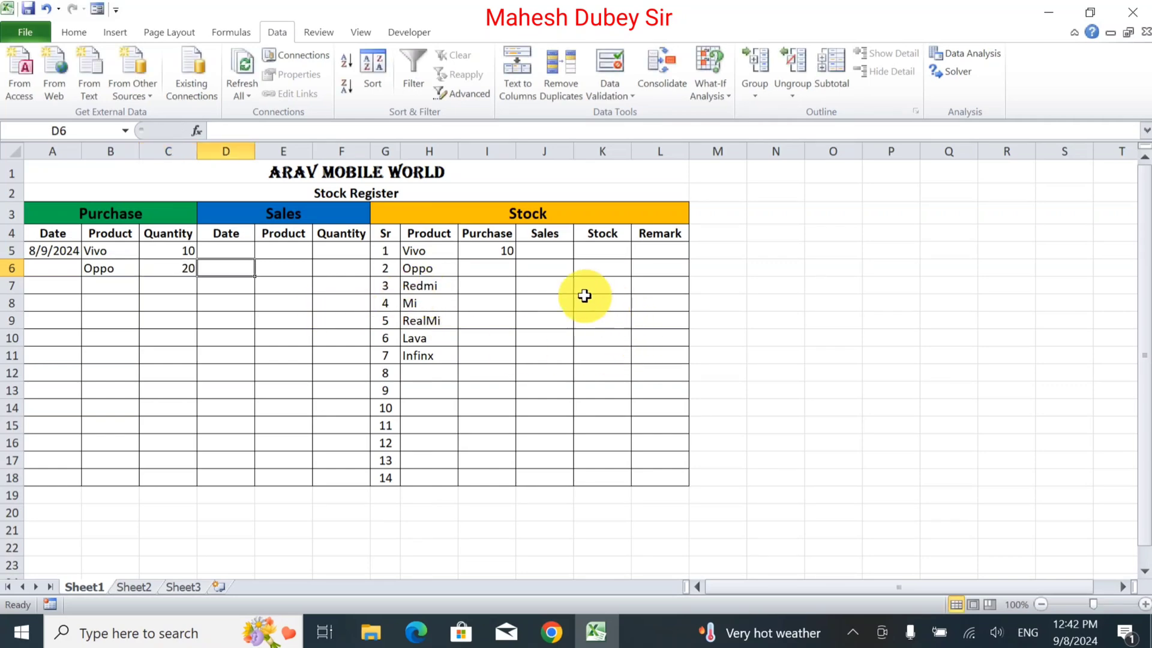
# Fill the purchase SUMIF formula from I5 down to I18 for every product row.
pyautogui.click(505, 253)
pyautogui.moveTo(515, 258); pyautogui.dragTo(504, 479)
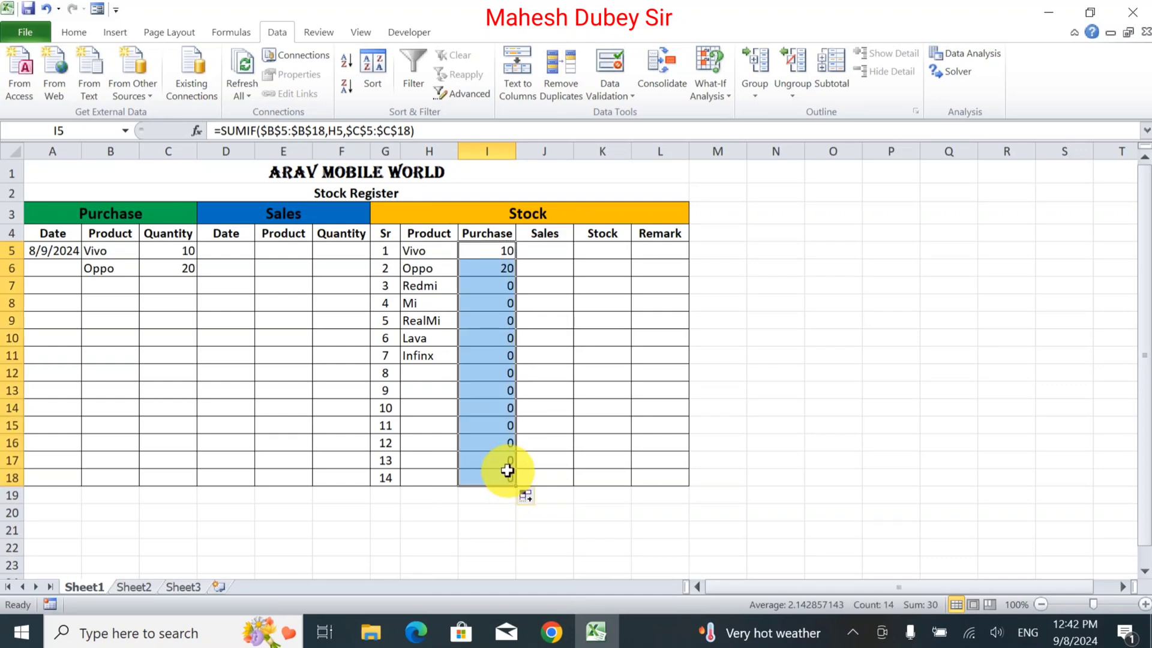
pyautogui.click(492, 276)
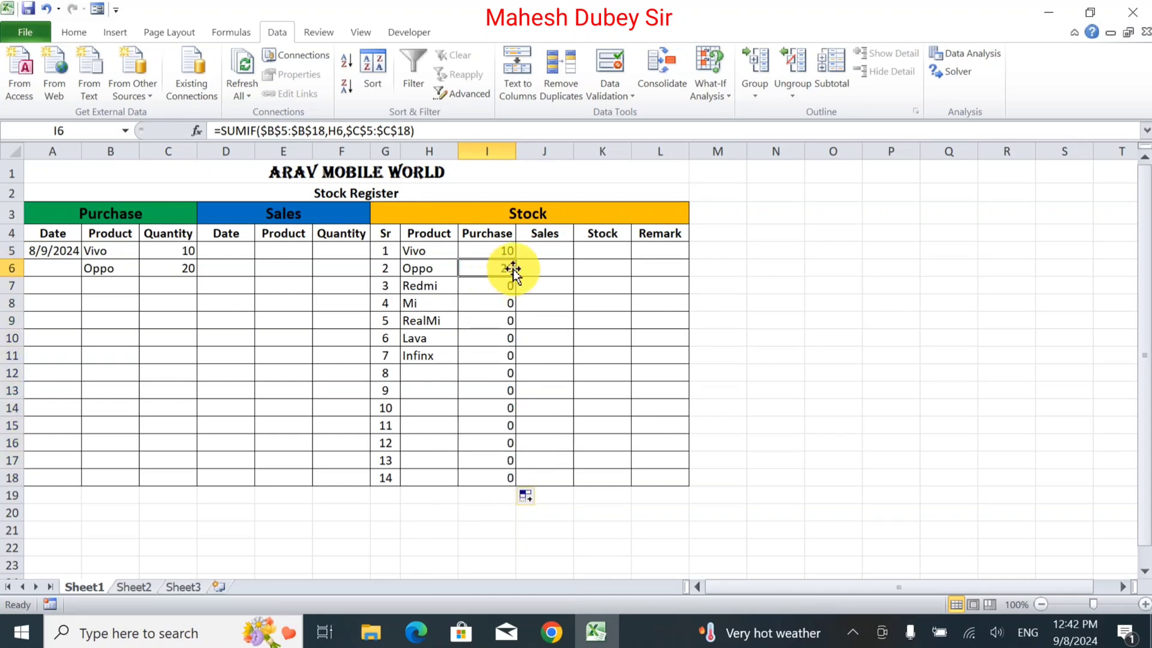
pyautogui.click(540, 243)
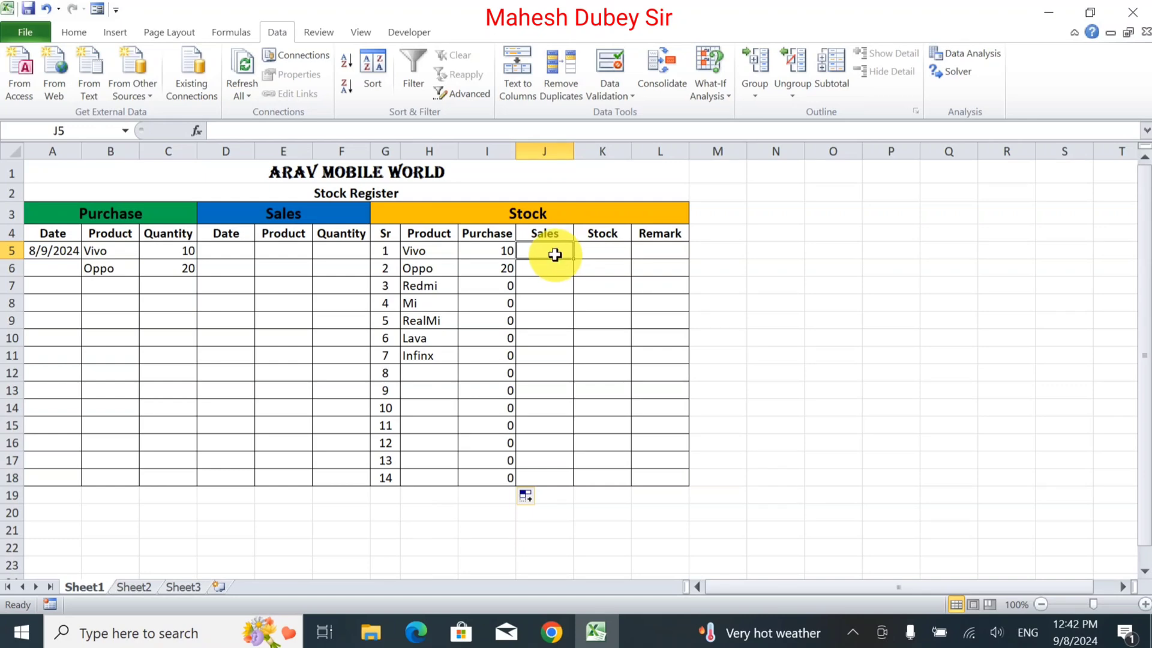
# Enter the sales date 09/08/2024 in D5.
pyautogui.click(234, 253)
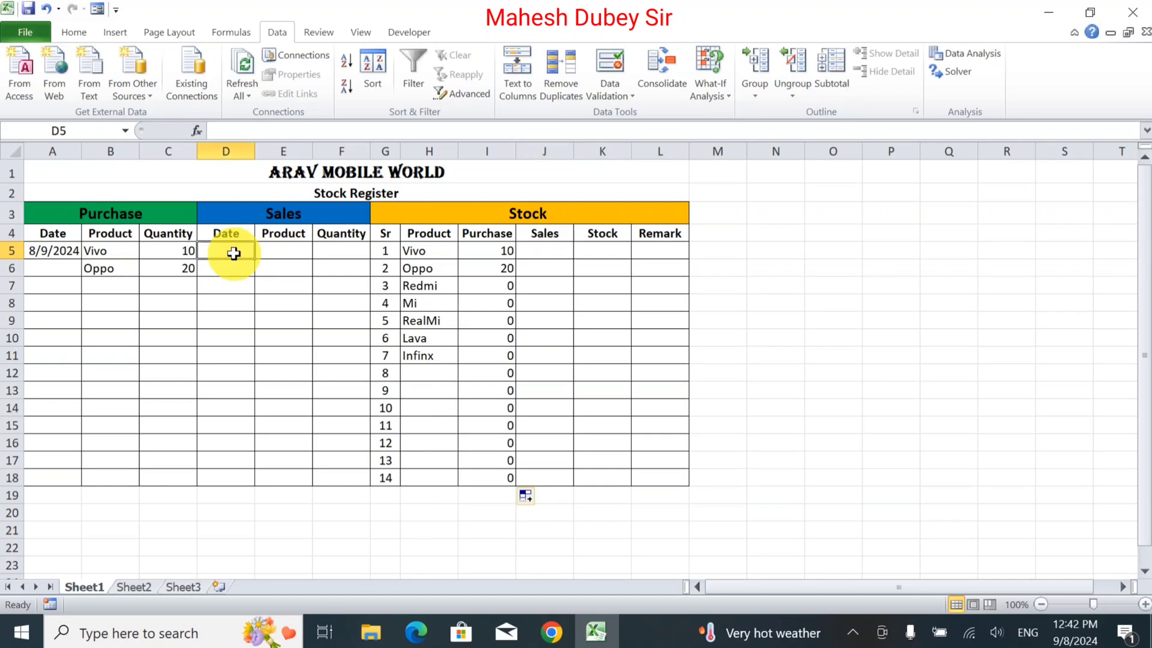
pyautogui.write('09')
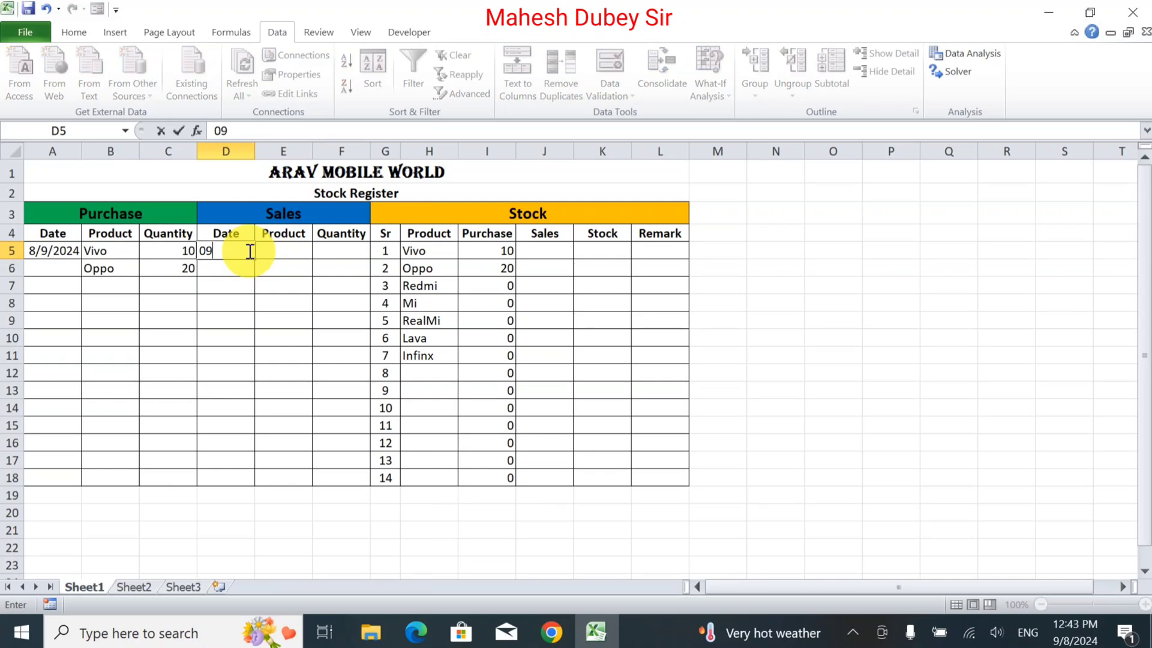
pyautogui.write('/08/2024')
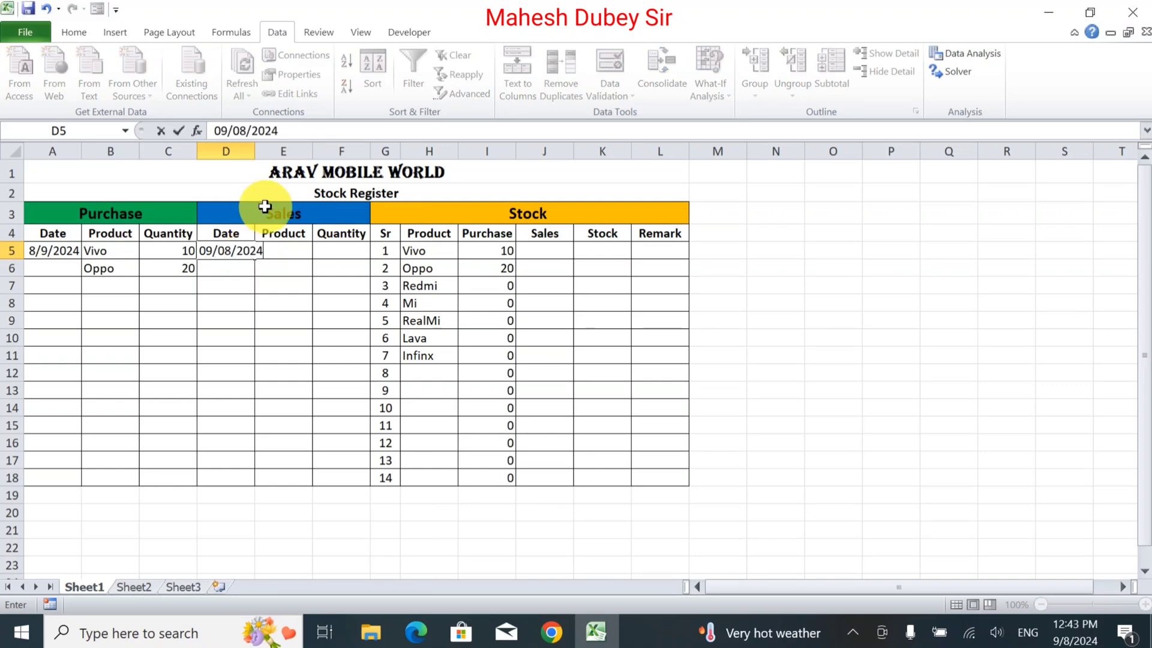
pyautogui.click(226, 278)
pyautogui.click(228, 252)
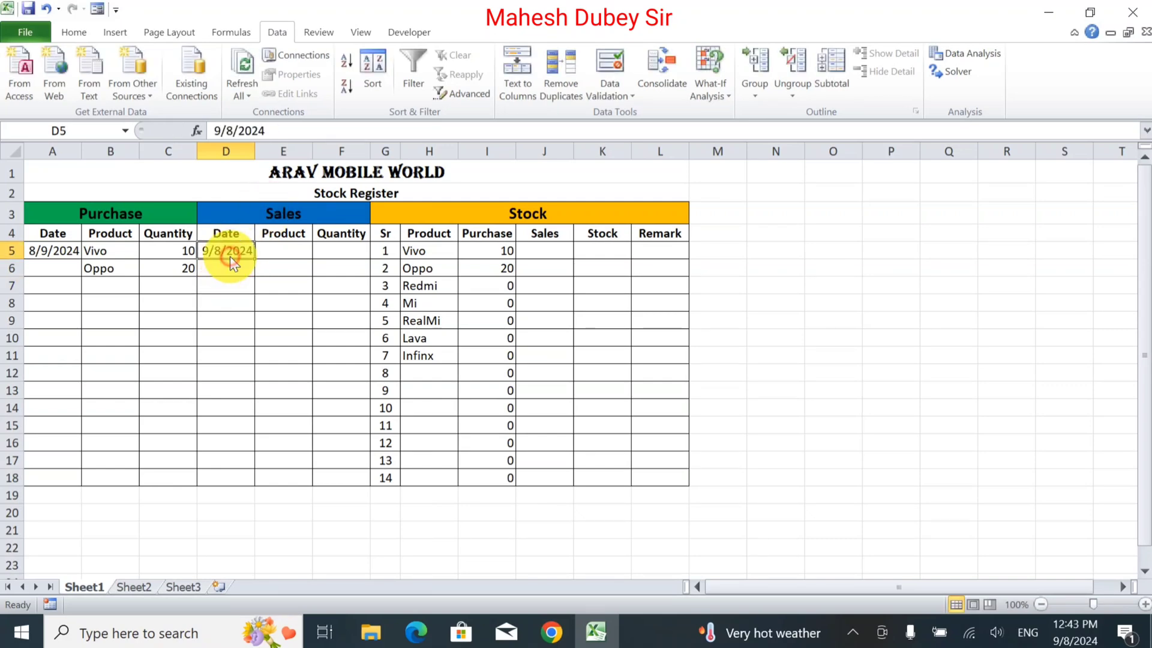
# Apply the custom number format d/m/yyyy to the sales date in D5.
pyautogui.click(76, 31)
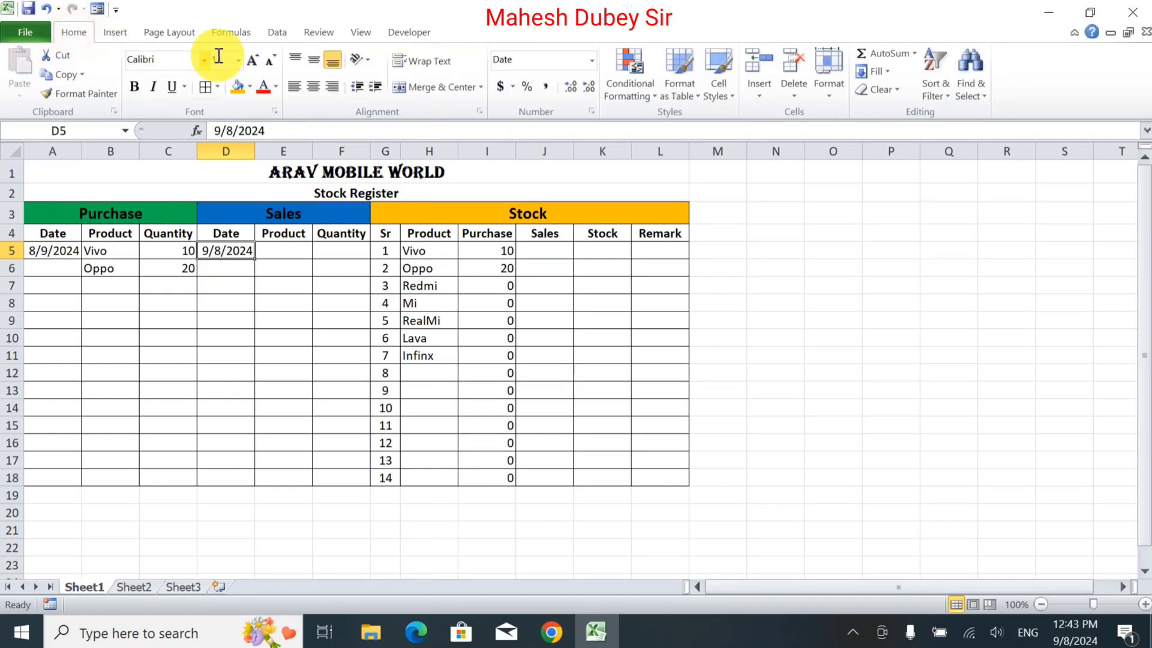
pyautogui.click(598, 60)
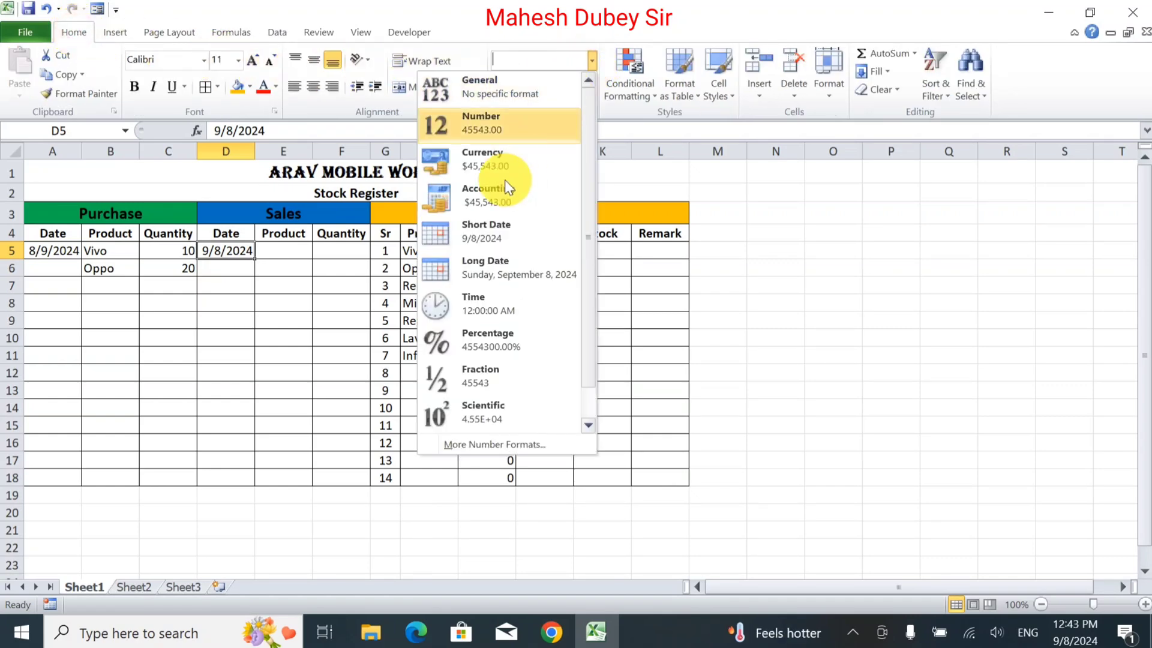
pyautogui.click(470, 444)
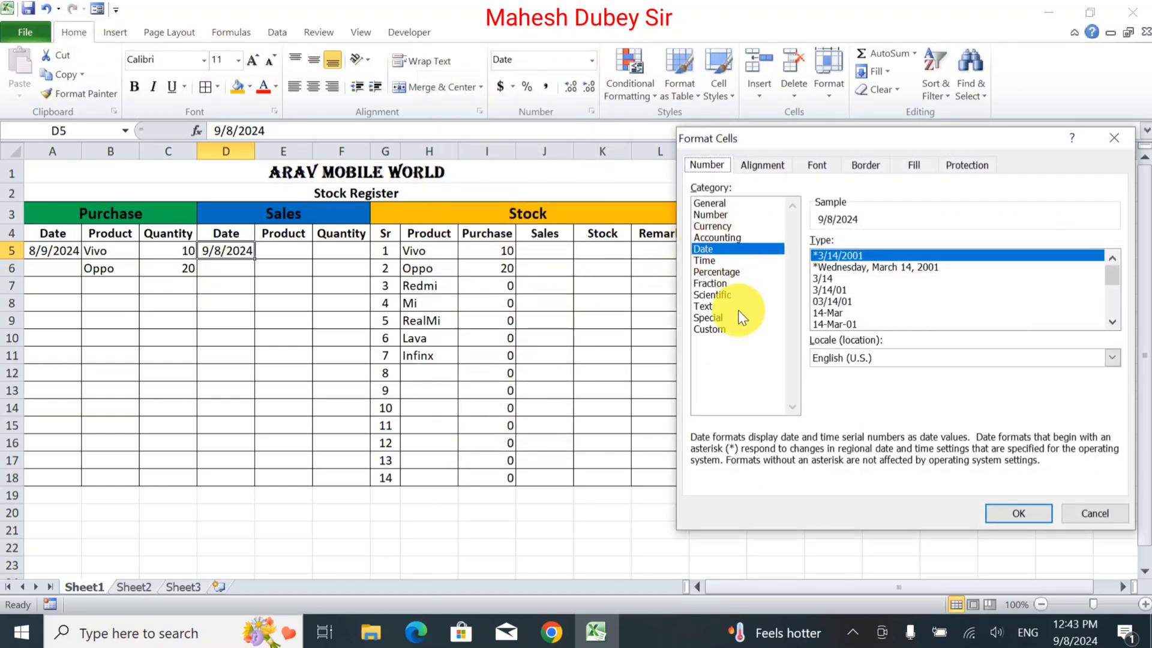
pyautogui.click(709, 329)
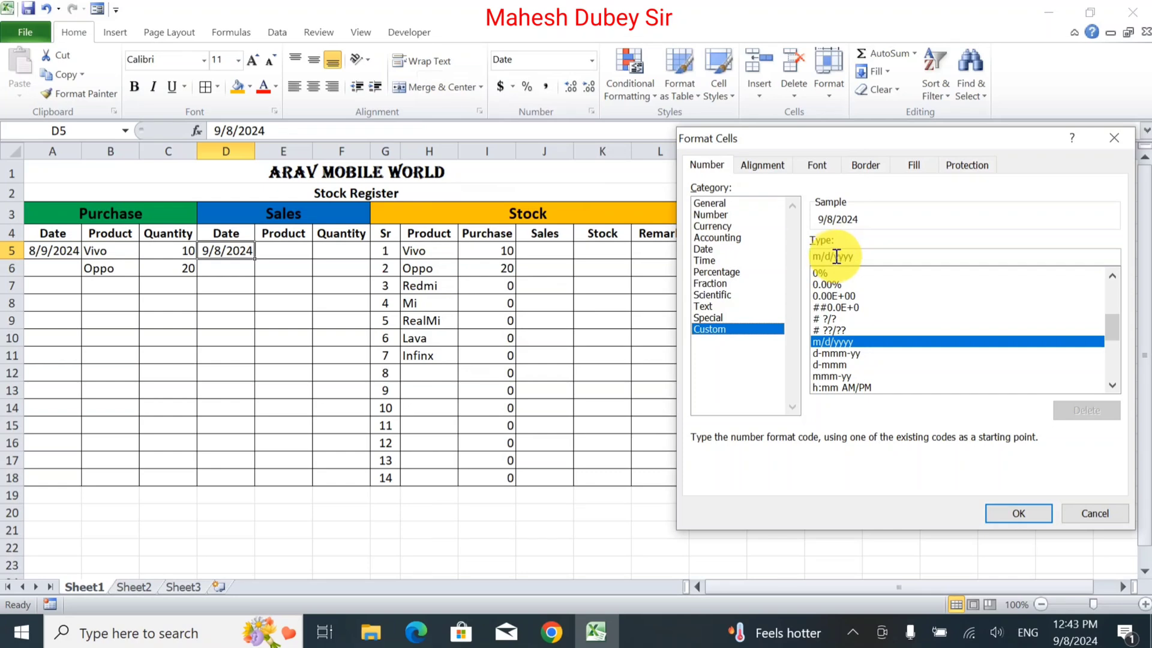
pyautogui.press('BackSpace')
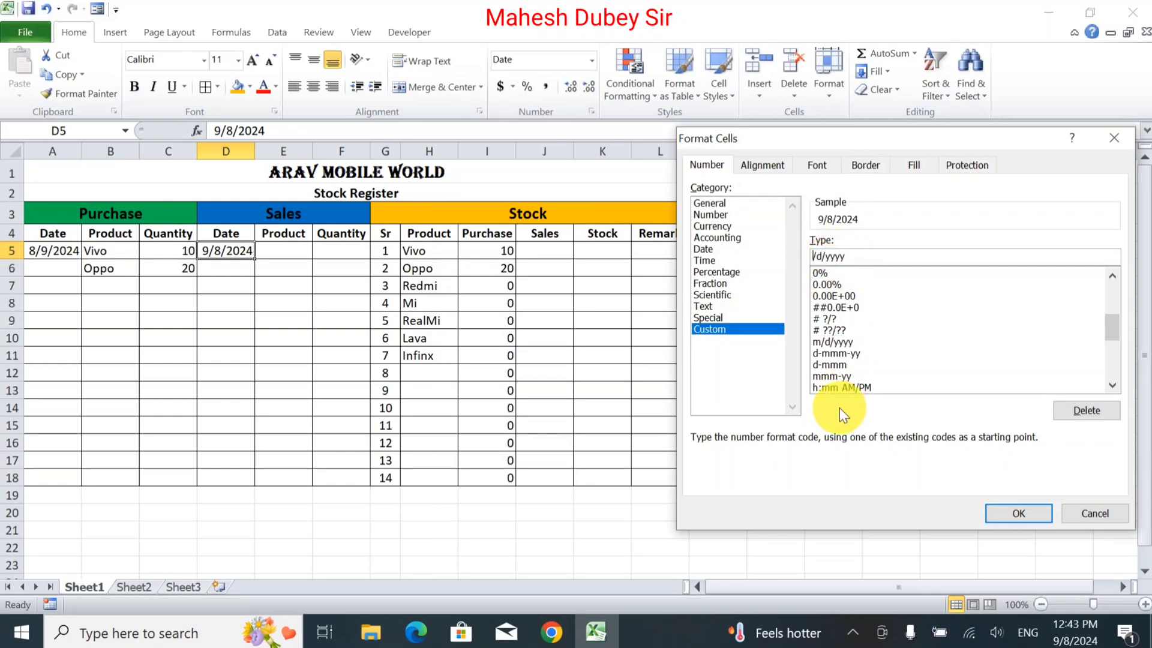
pyautogui.write('d')
pyautogui.press('BackSpace')
pyautogui.write('m')
pyautogui.press('Return')
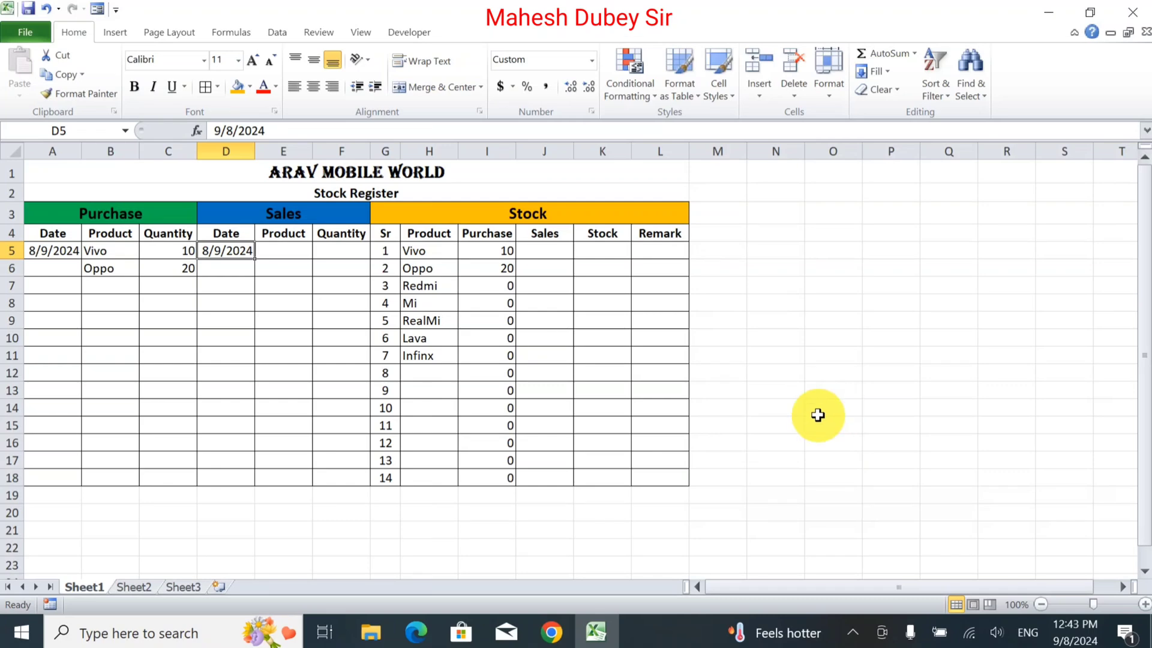
# Choose Vivo as the Sales product in E5 and enter a sales quantity of 5 in F5.
pyautogui.click(266, 251)
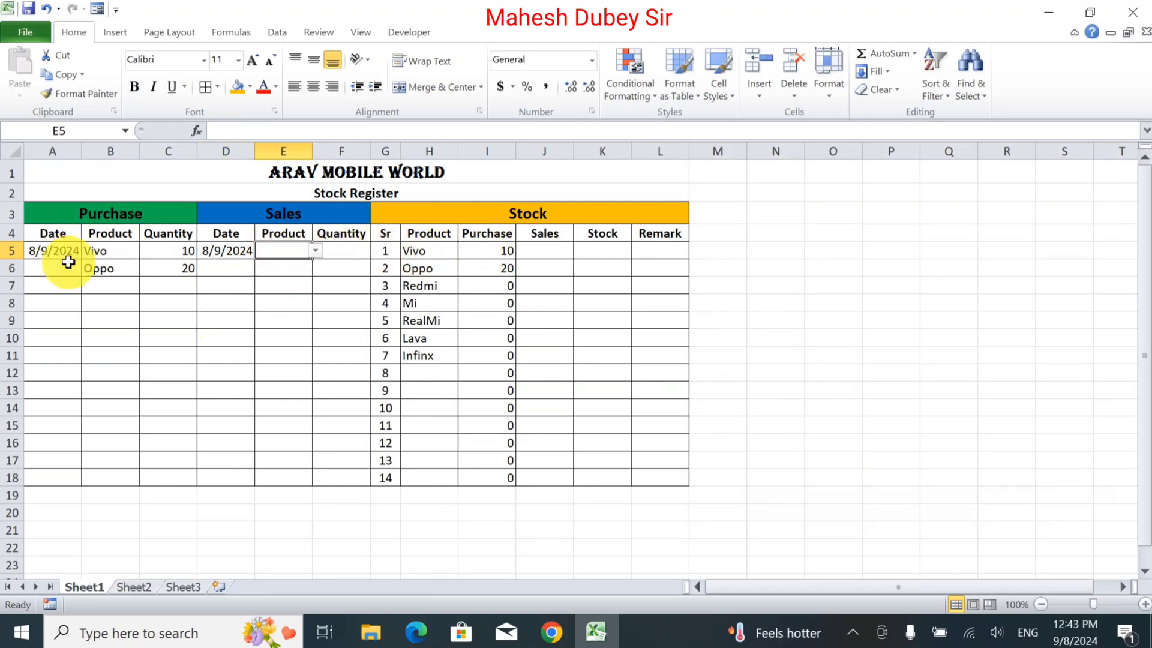
pyautogui.click(313, 251)
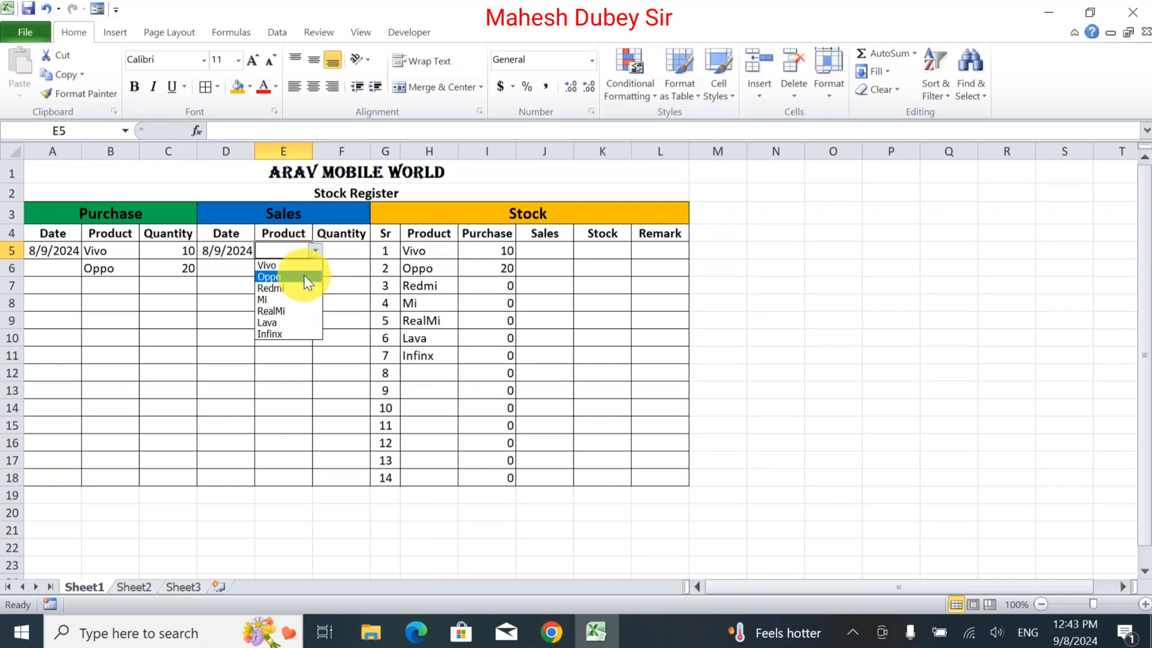
pyautogui.click(299, 266)
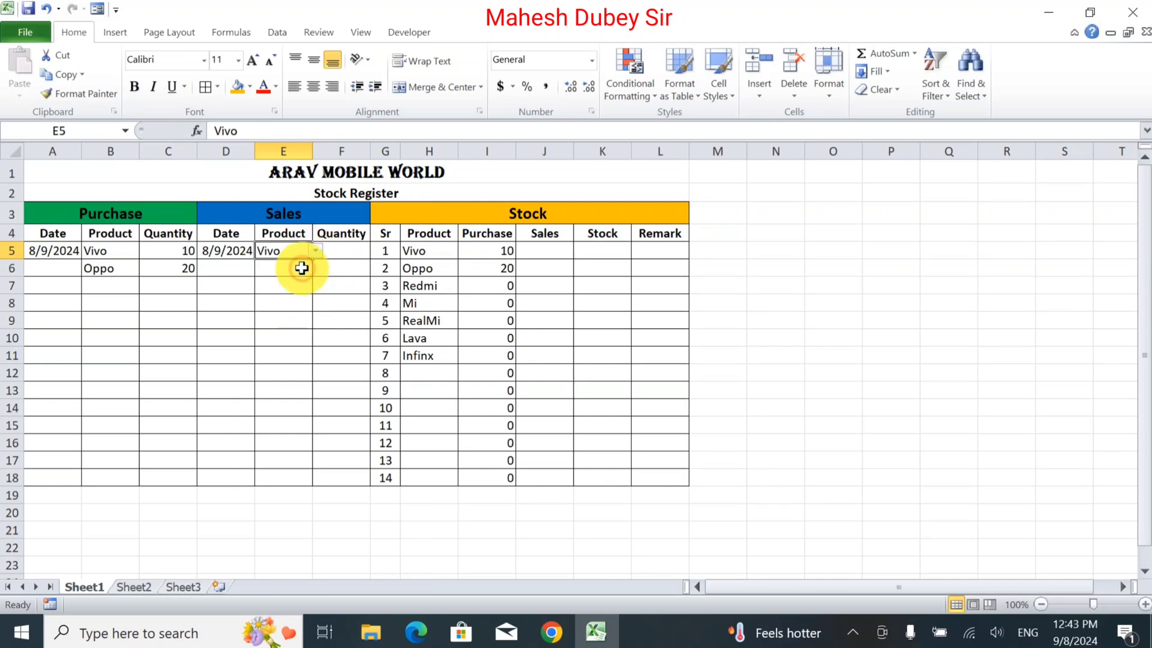
pyautogui.click(340, 251)
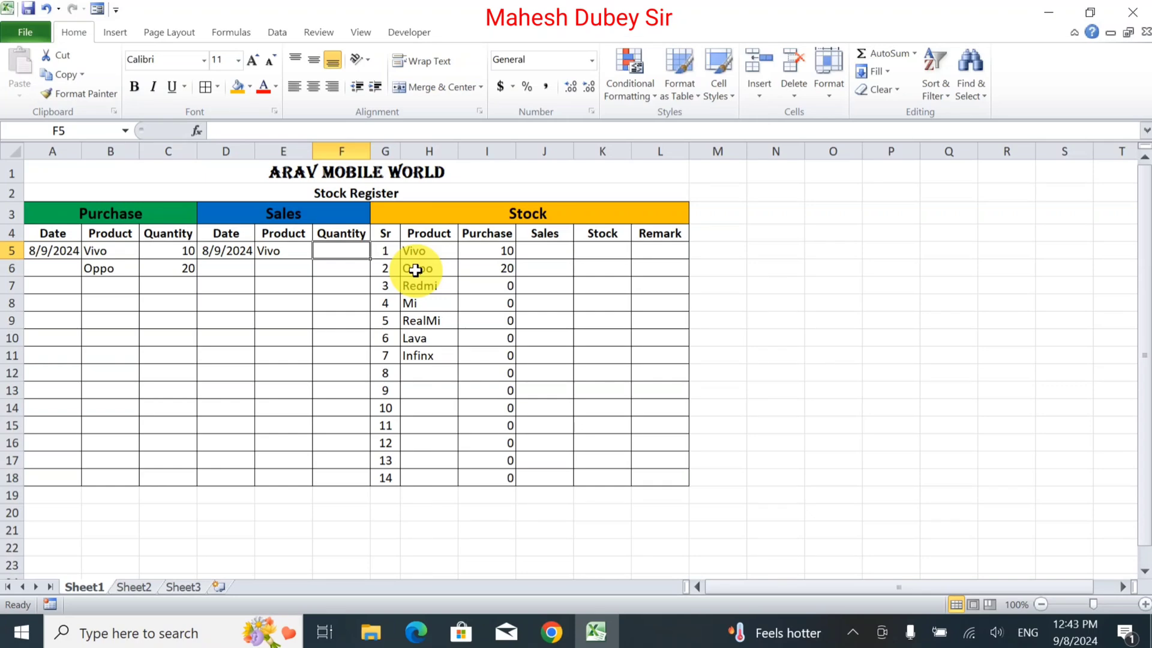
pyautogui.write('5')
pyautogui.click(548, 247)
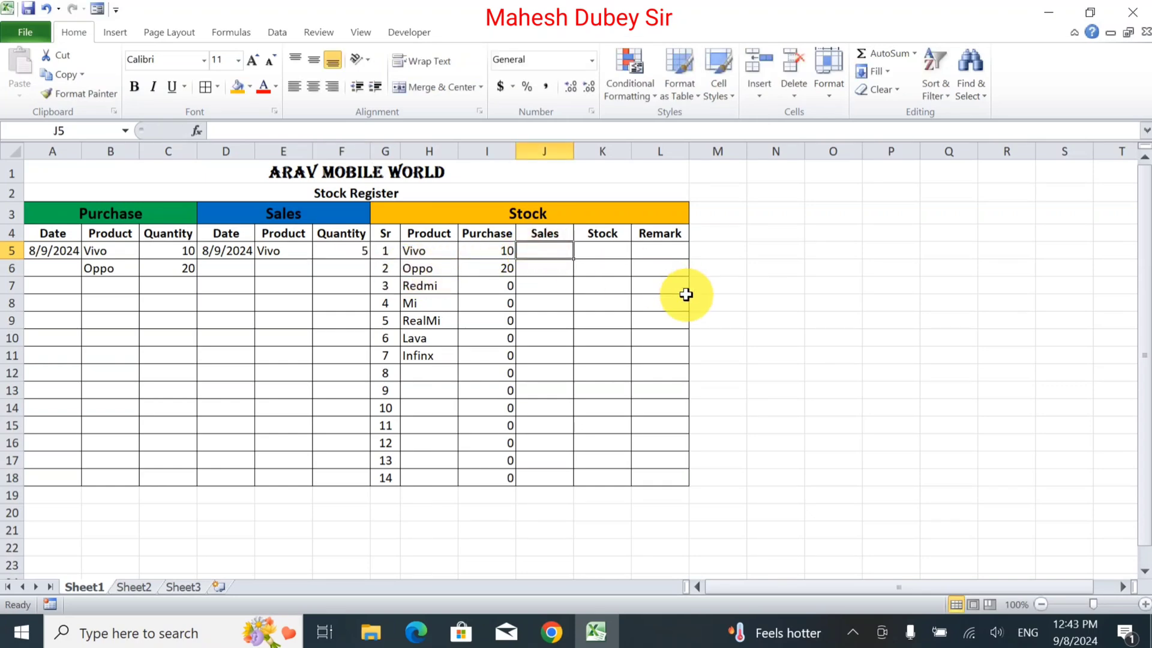
# Enter the sales formula =SUMIF($E$5:$E$18,H5,$F$5:$F$18) in J5 and fill it down to J18.
pyautogui.write('=sumi')
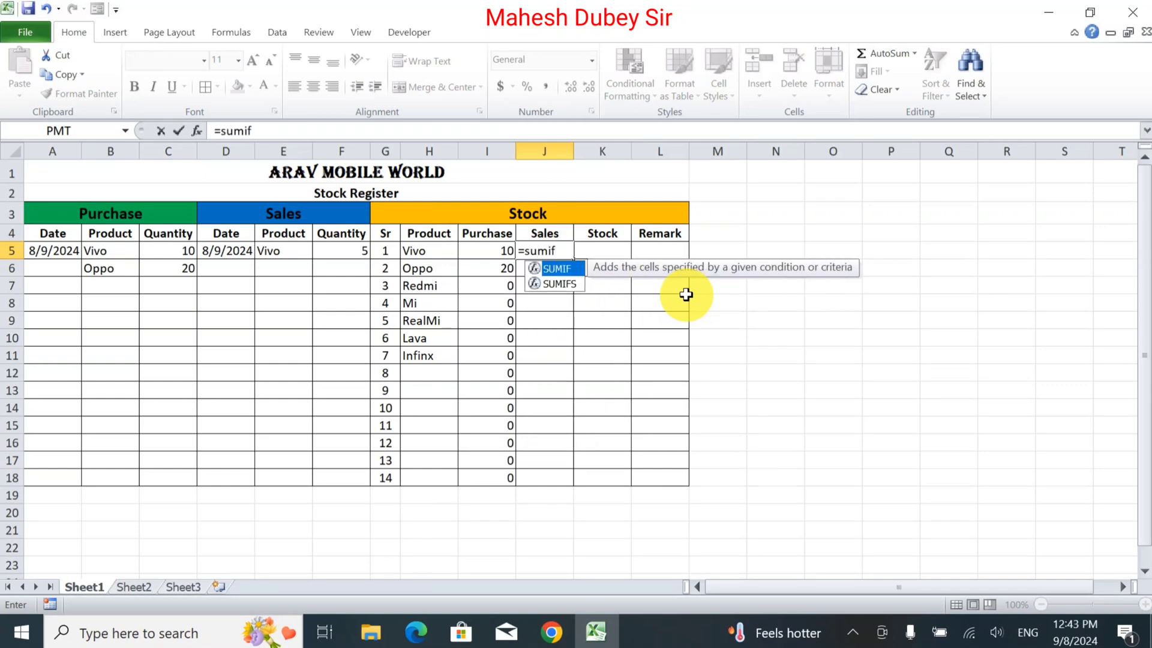
pyautogui.write('f')
pyautogui.press('Escape')
pyautogui.write('(')
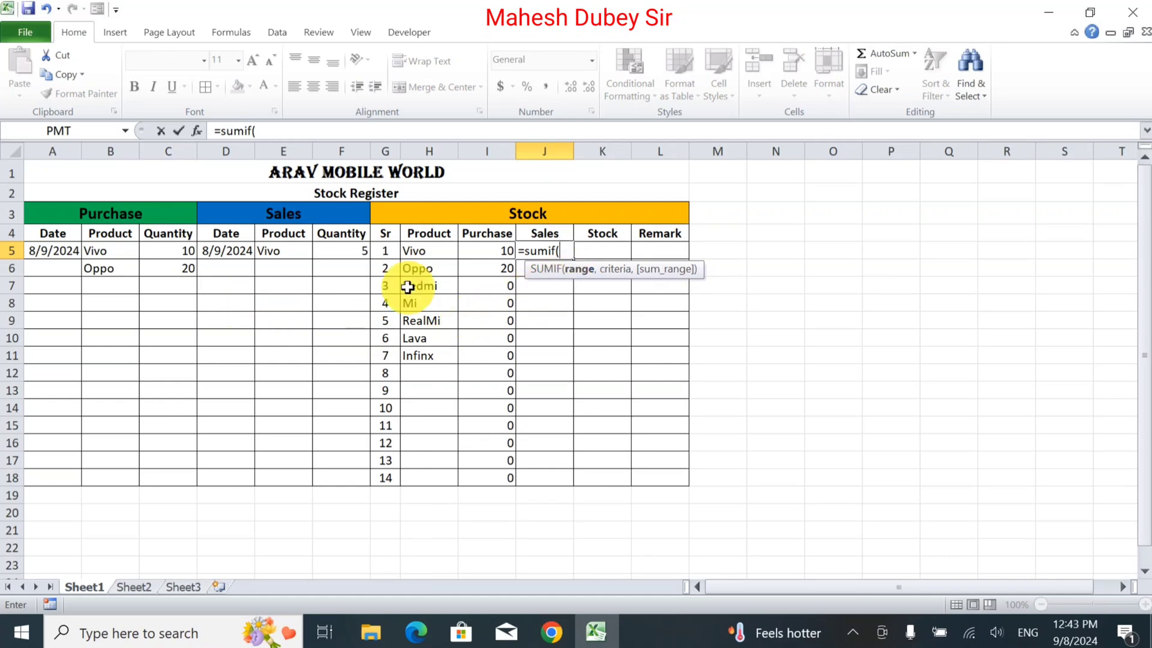
pyautogui.moveTo(283, 251); pyautogui.dragTo(290, 476)
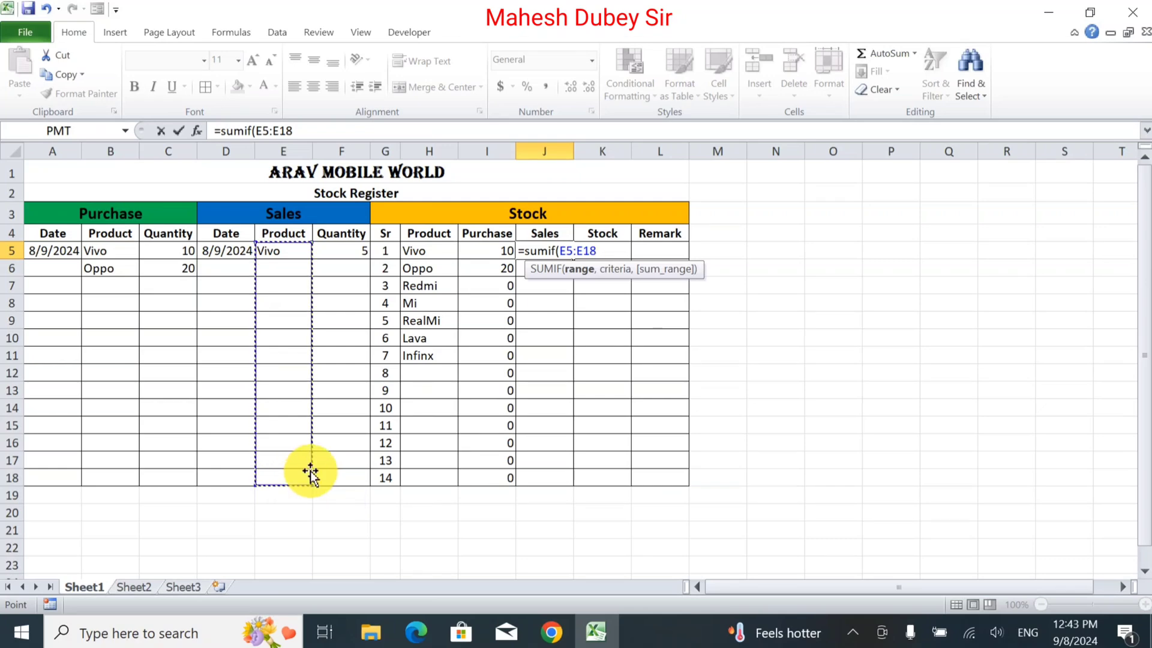
pyautogui.press('F4')
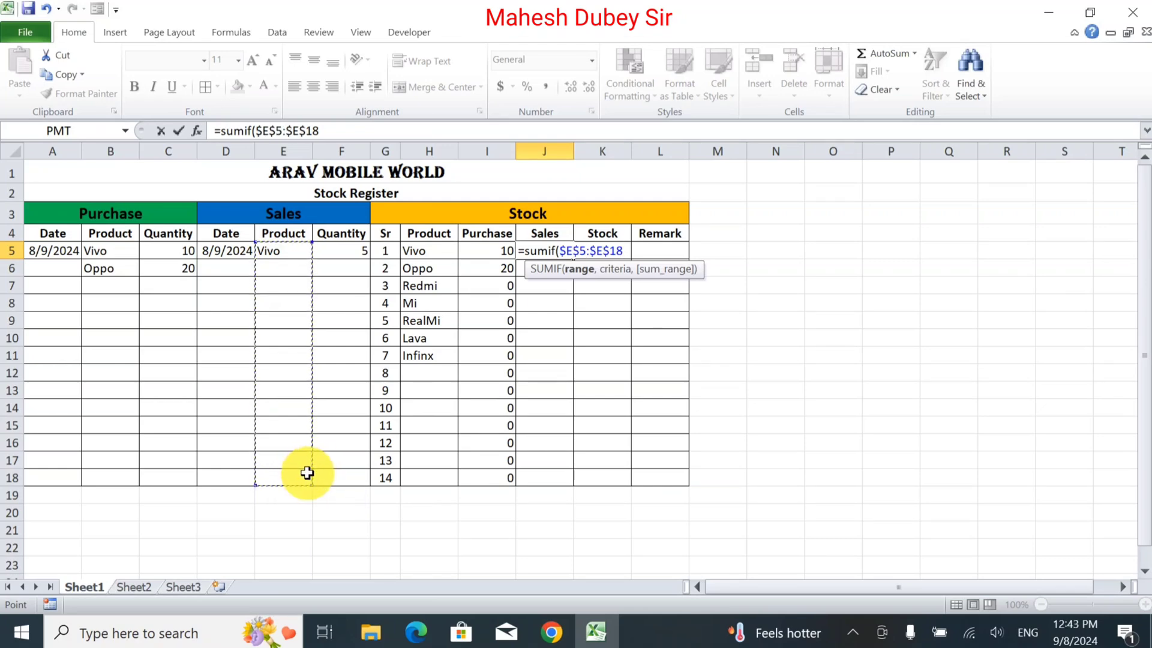
pyautogui.write(',')
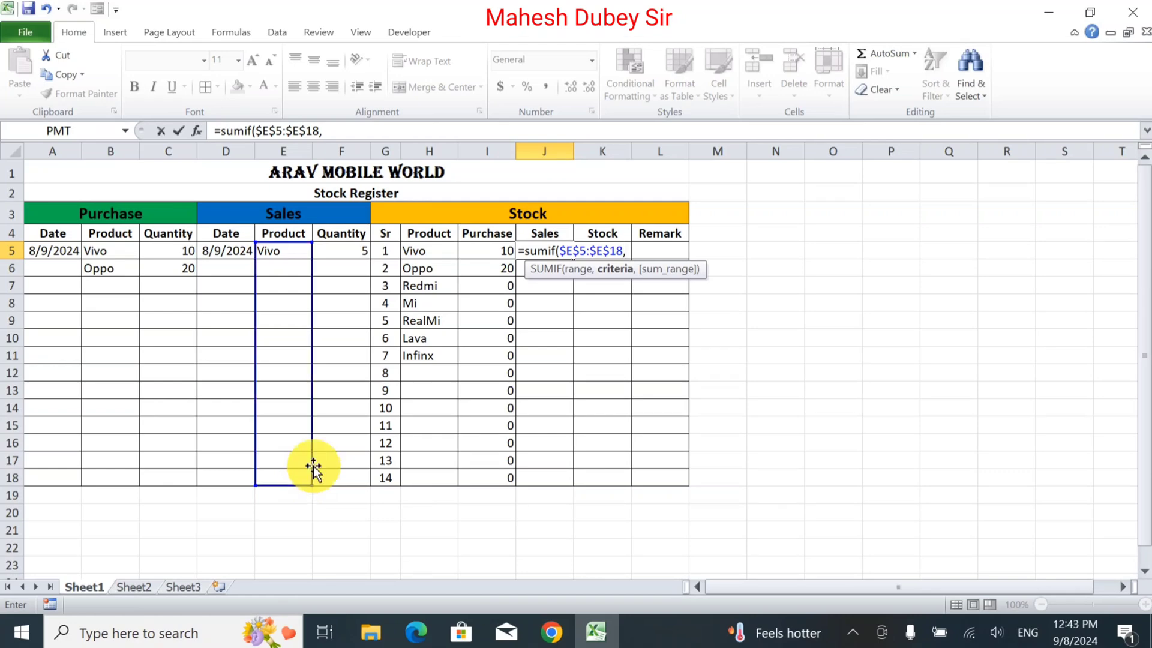
pyautogui.click(416, 252)
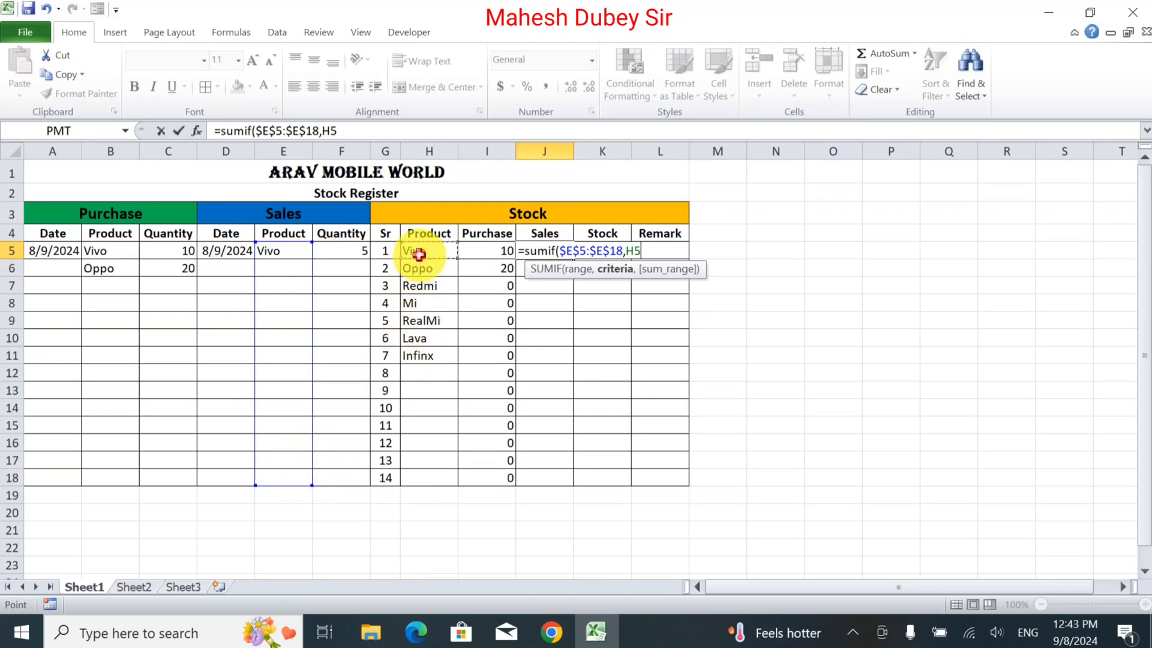
pyautogui.write(',')
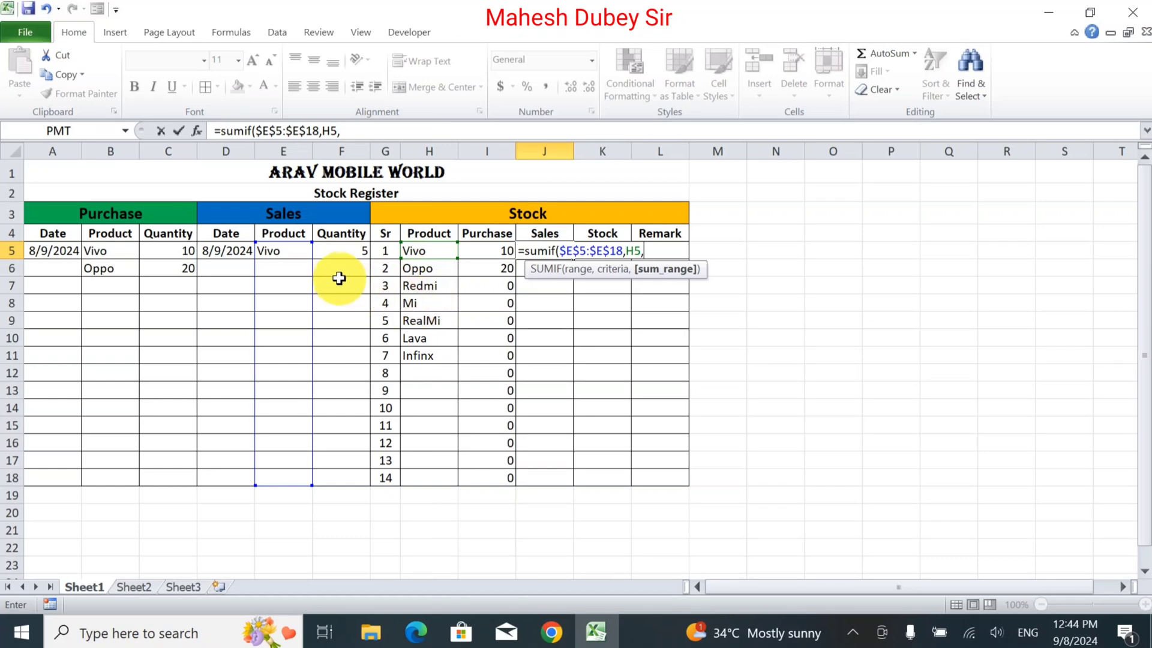
pyautogui.moveTo(343, 247); pyautogui.dragTo(347, 472)
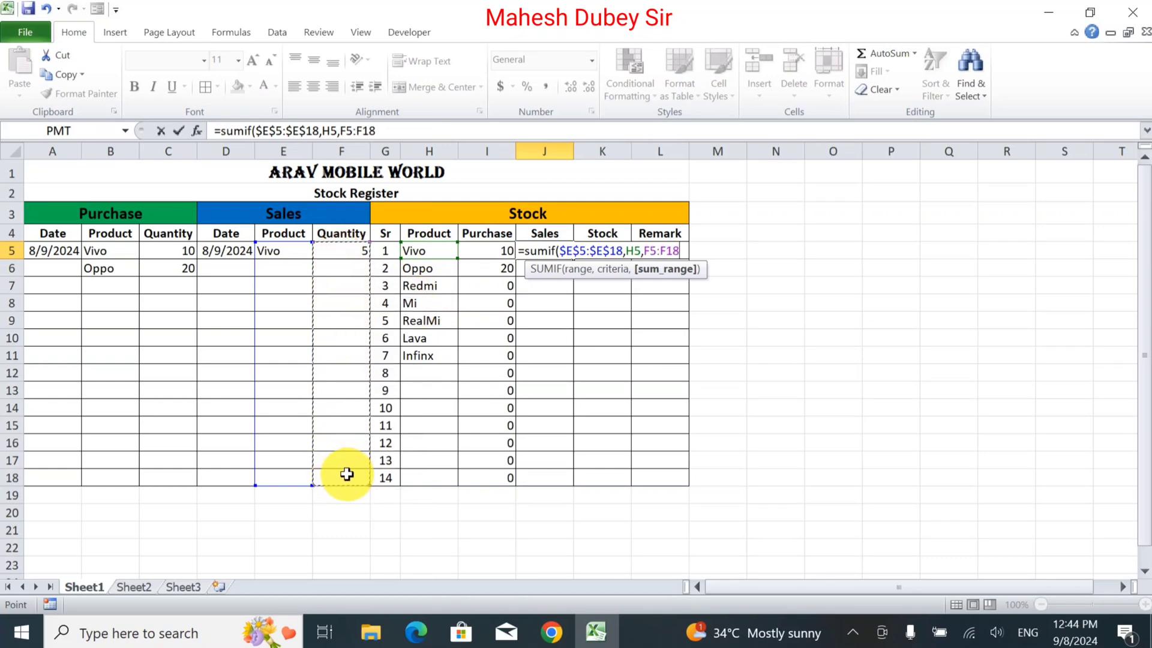
pyautogui.press('F4')
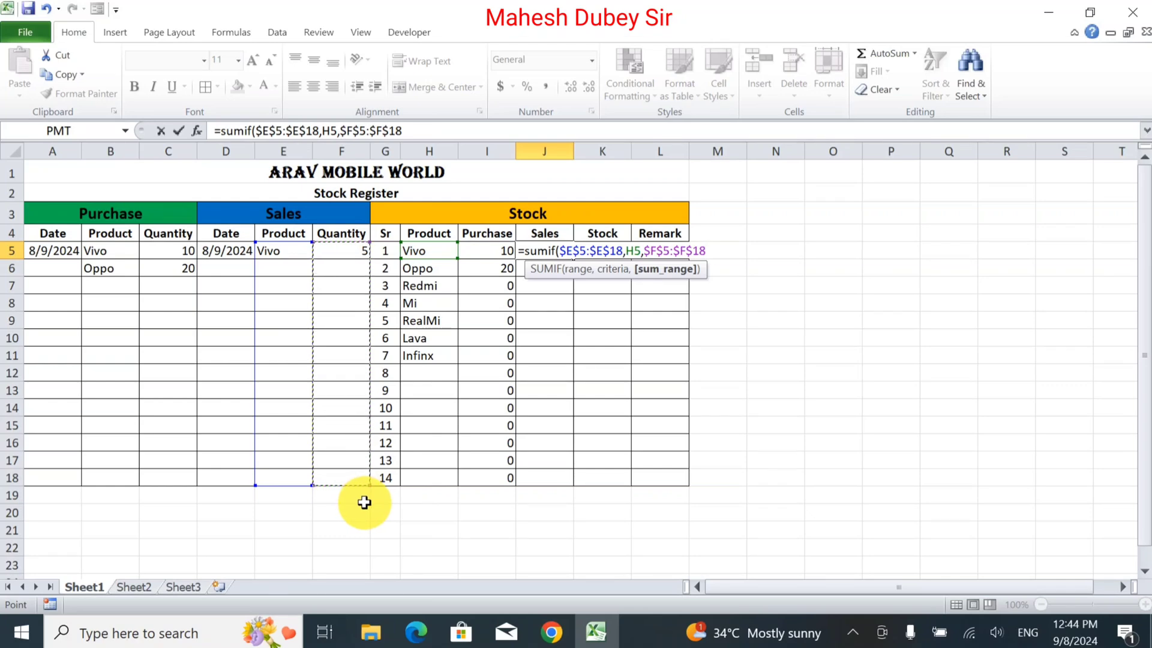
pyautogui.write(')')
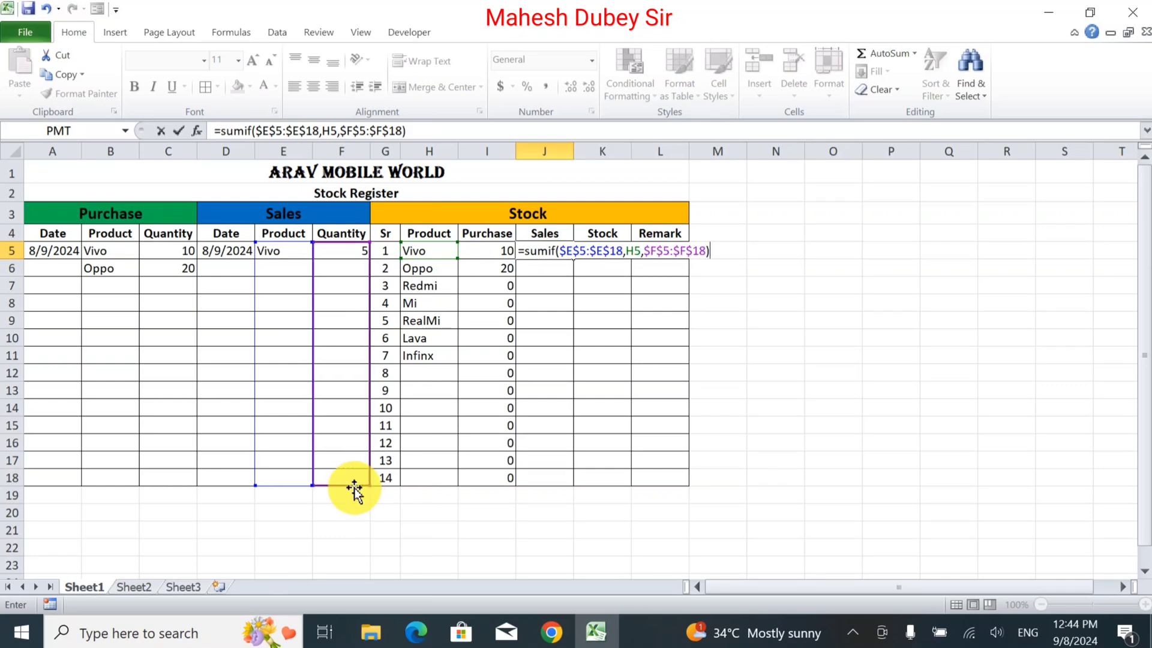
pyautogui.press('Return')
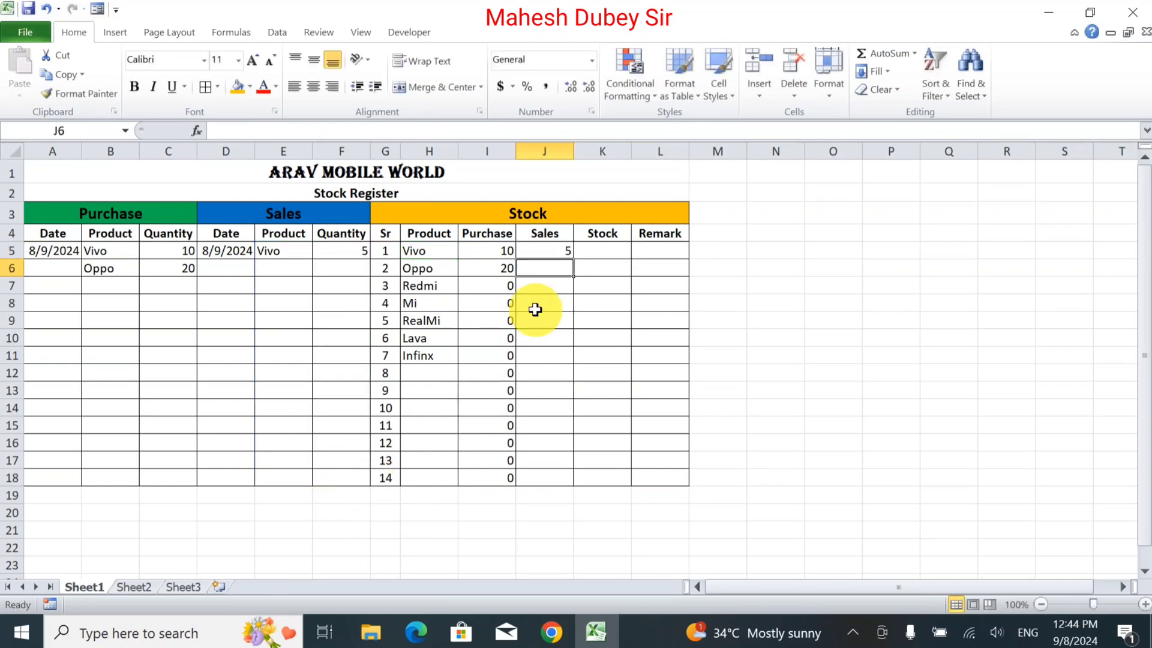
pyautogui.click(553, 250)
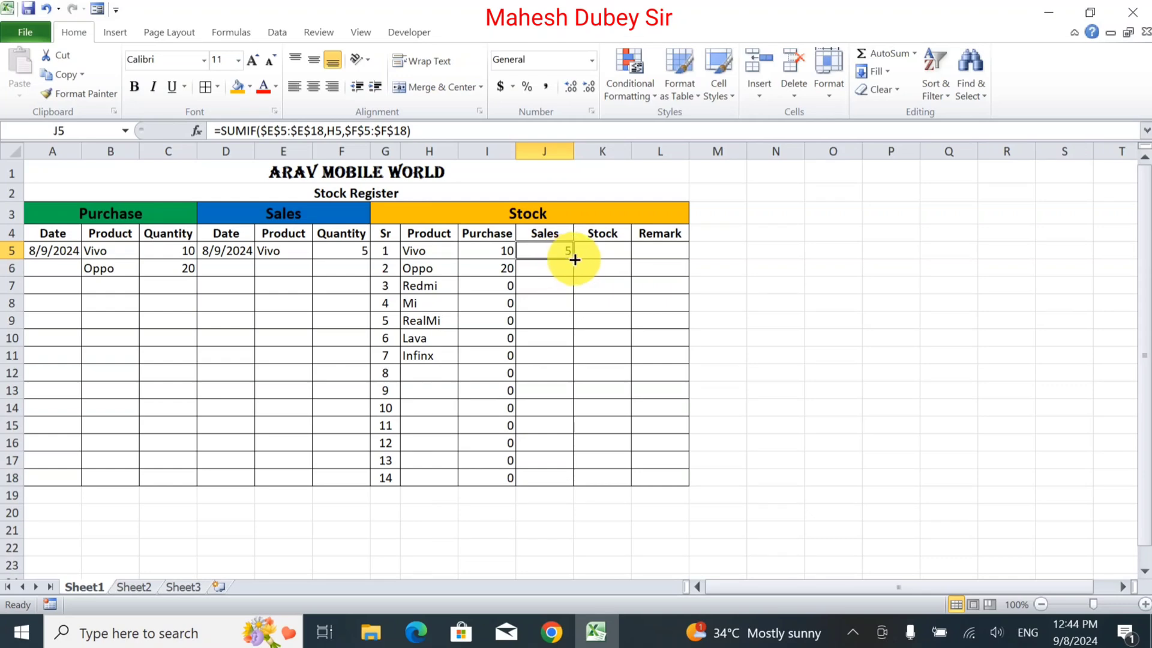
pyautogui.moveTo(570, 258); pyautogui.dragTo(571, 480)
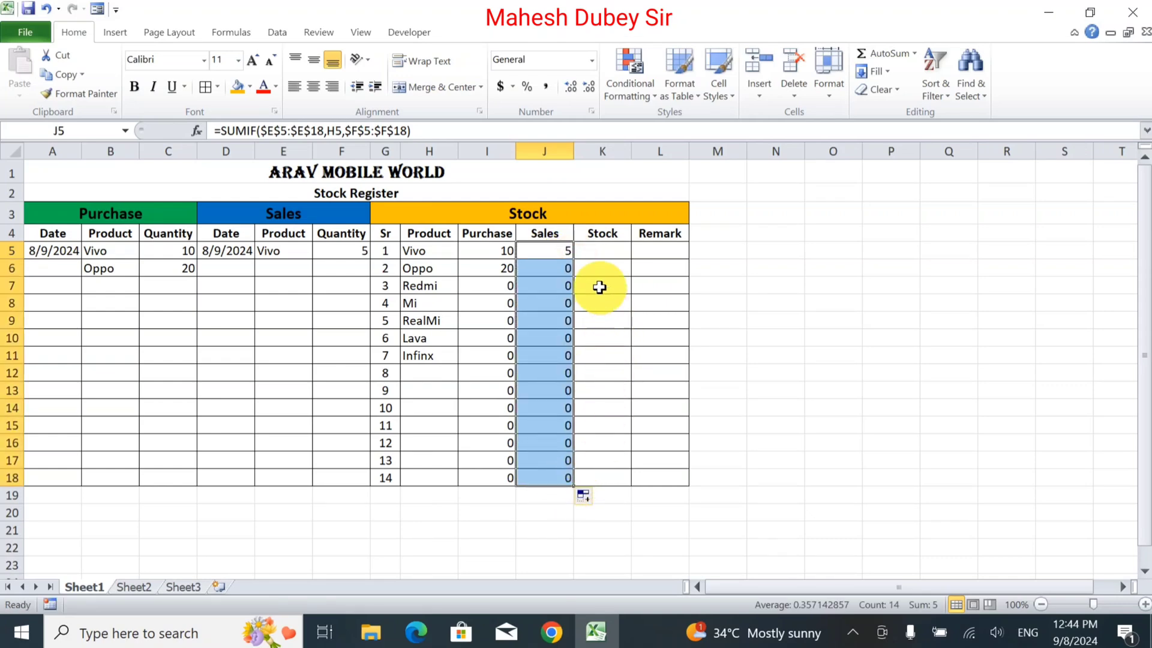
# Enter the stock formula =I5-J5 in K5 and fill it down to K18.
pyautogui.click(594, 252)
pyautogui.write('=')
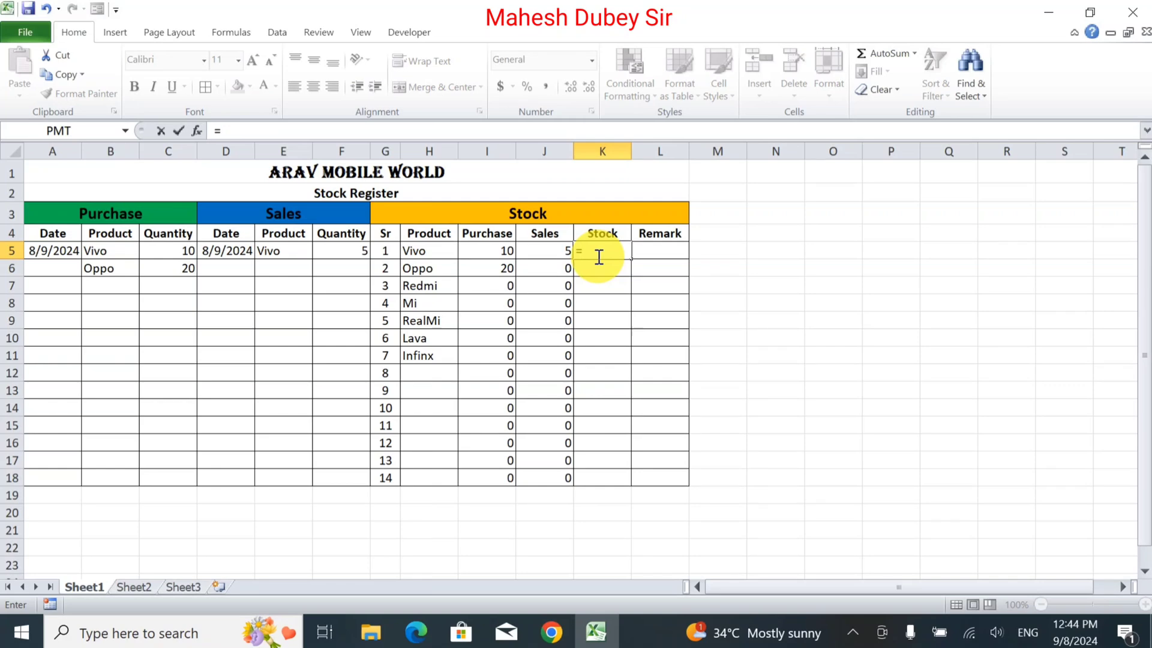
pyautogui.write('sum')
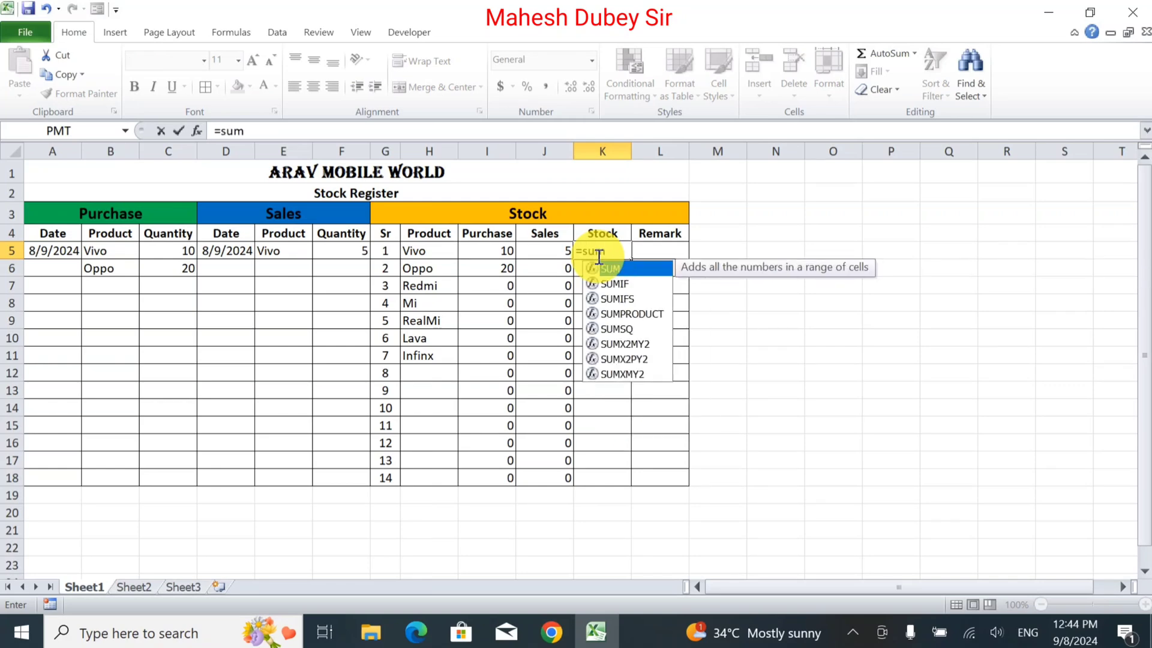
pyautogui.press('BackSpace')
pyautogui.press('BackSpace')
pyautogui.press('BackSpace')
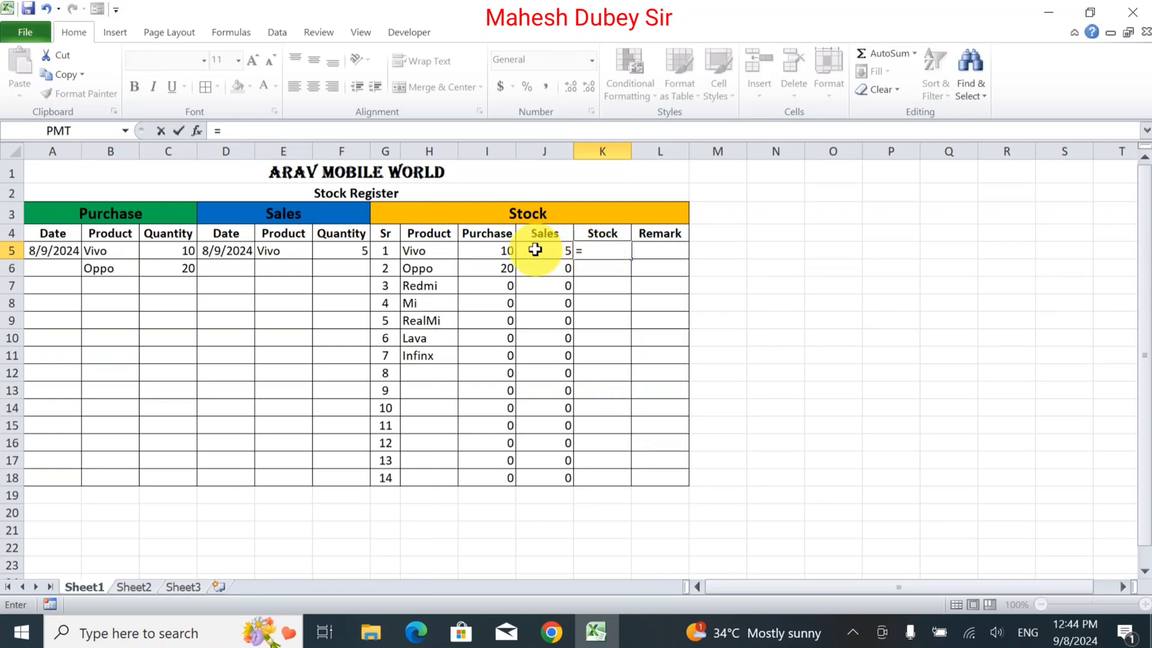
pyautogui.click(480, 251)
pyautogui.write('-')
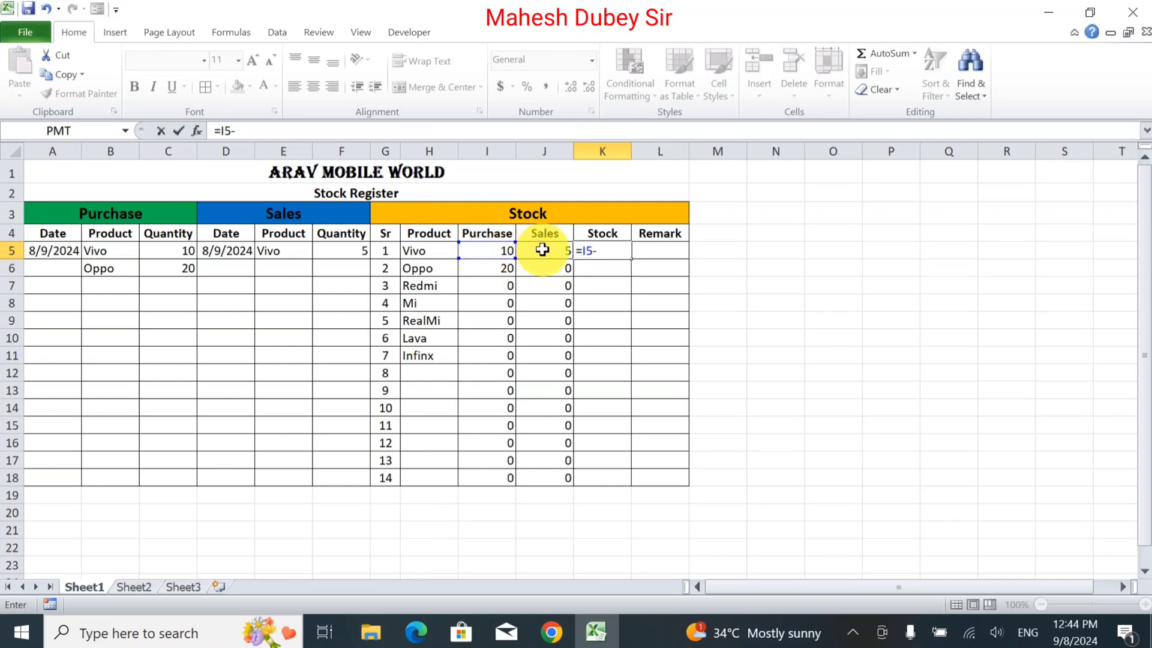
pyautogui.click(543, 250)
pyautogui.press('Return')
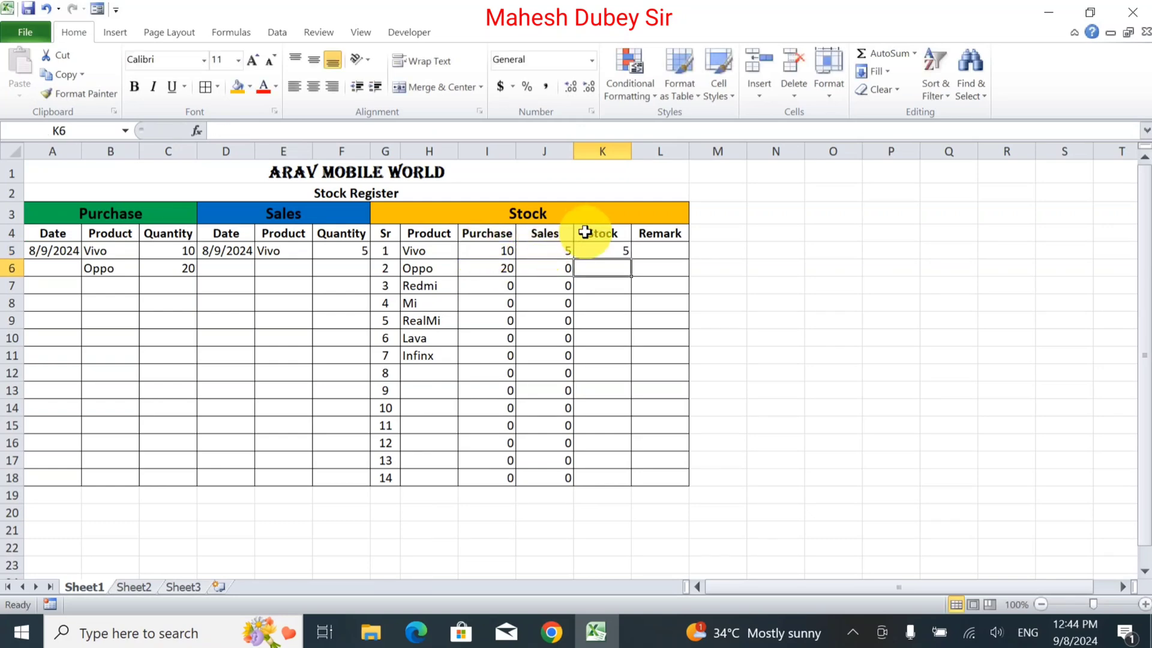
pyautogui.click(611, 245)
pyautogui.moveTo(633, 258); pyautogui.dragTo(630, 488)
pyautogui.click(450, 314)
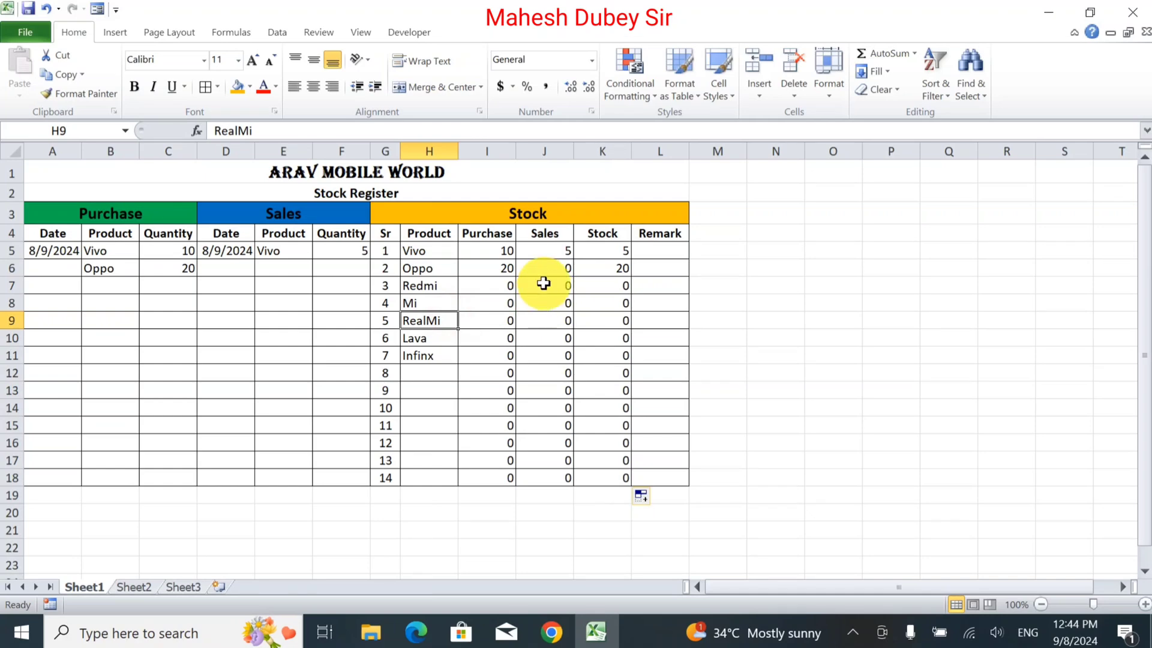
# Copy the dates from the row above into the purchase date A6 and sales date D6.
pyautogui.click(544, 269)
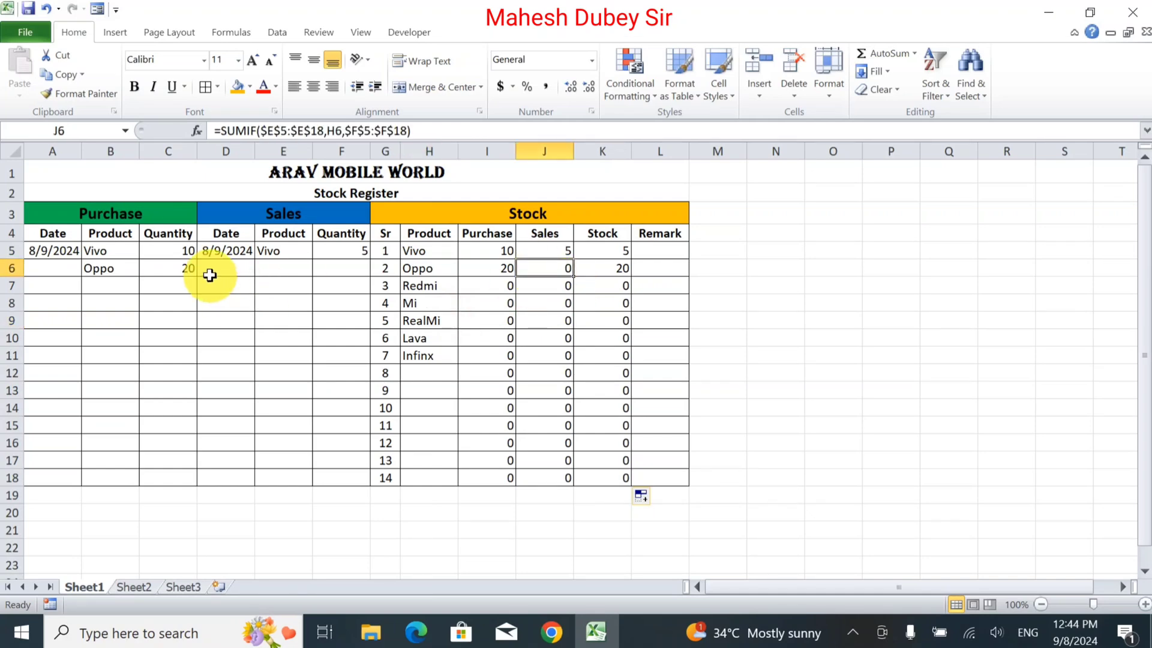
pyautogui.click(52, 269)
pyautogui.hotkey('ctrl', 'd')
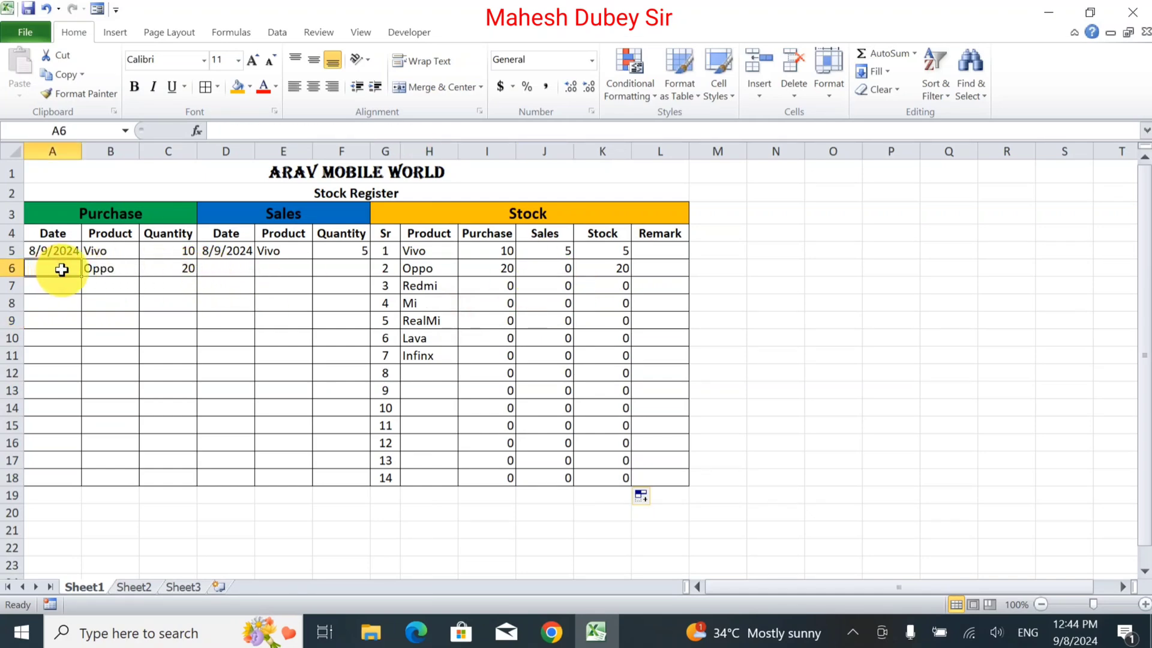
pyautogui.click(232, 269)
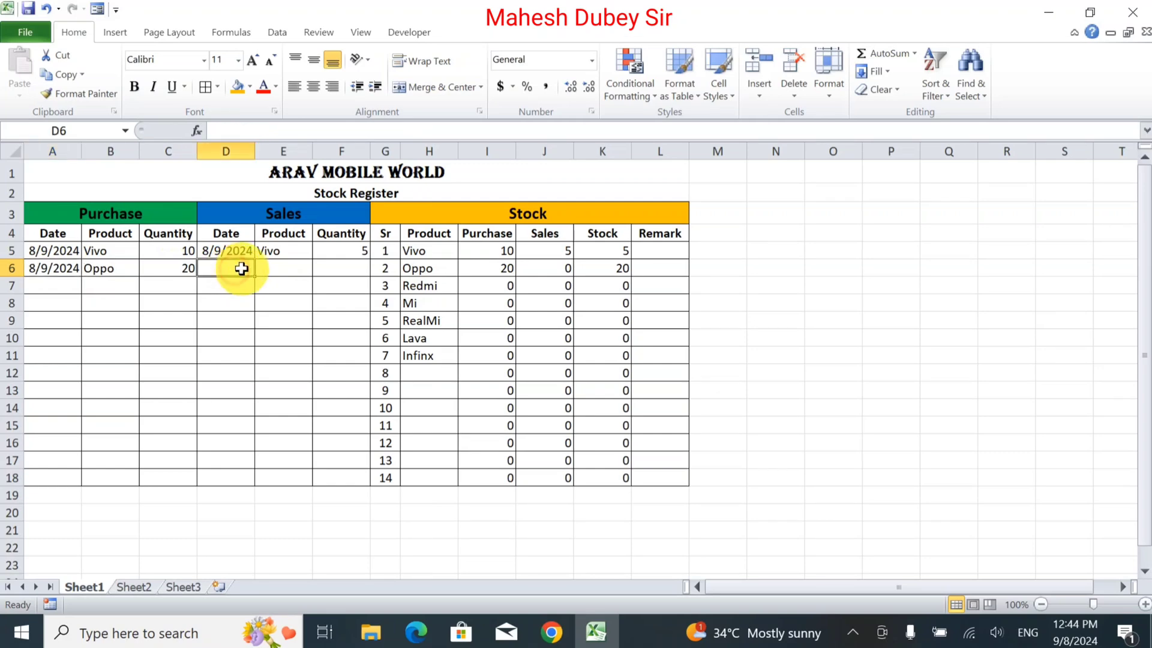
pyautogui.hotkey('ctrl', 'd')
# Choose Oppo as the Sales product in E6 and enter a sales quantity of 12 in F6.
pyautogui.click(277, 268)
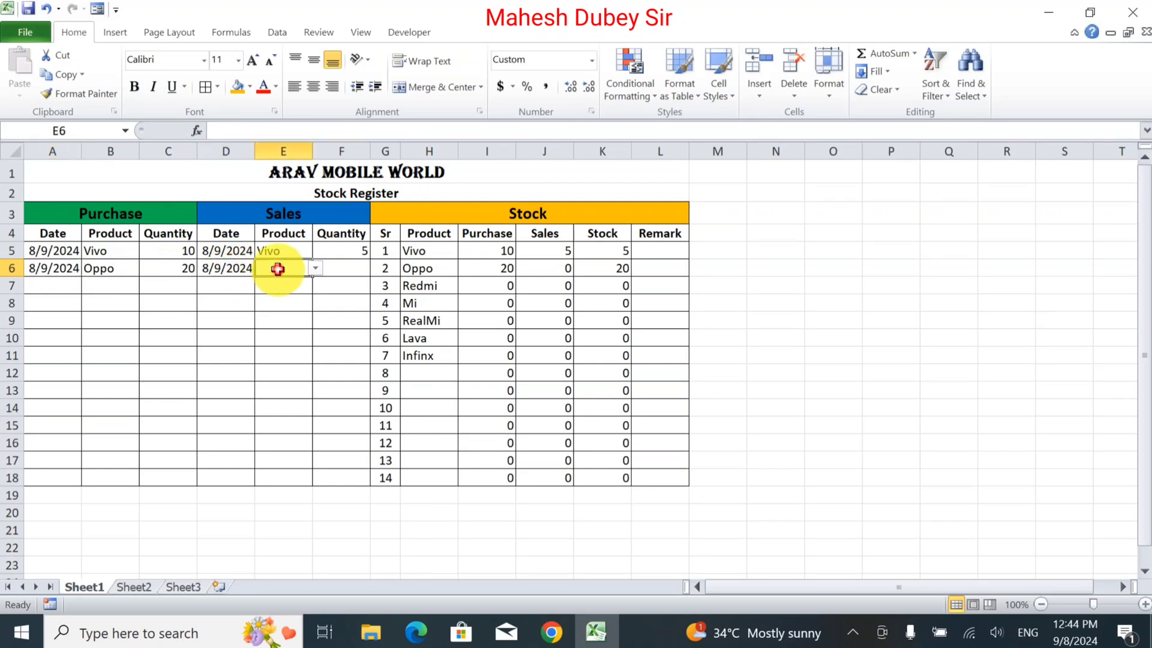
pyautogui.click(316, 270)
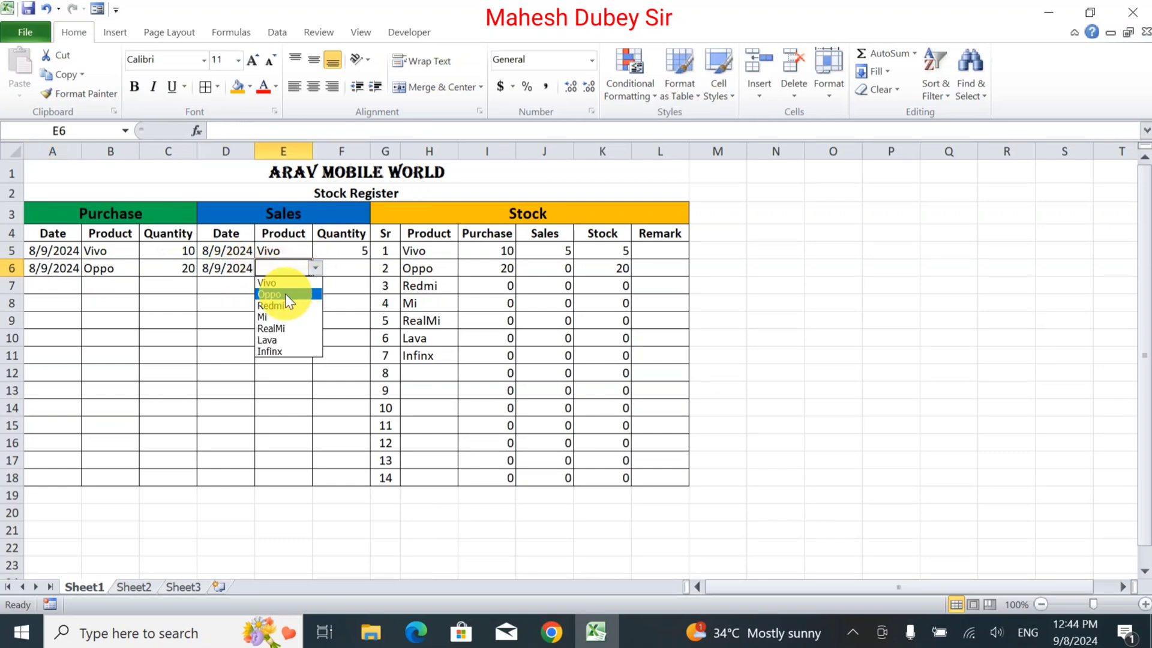
pyautogui.click(285, 293)
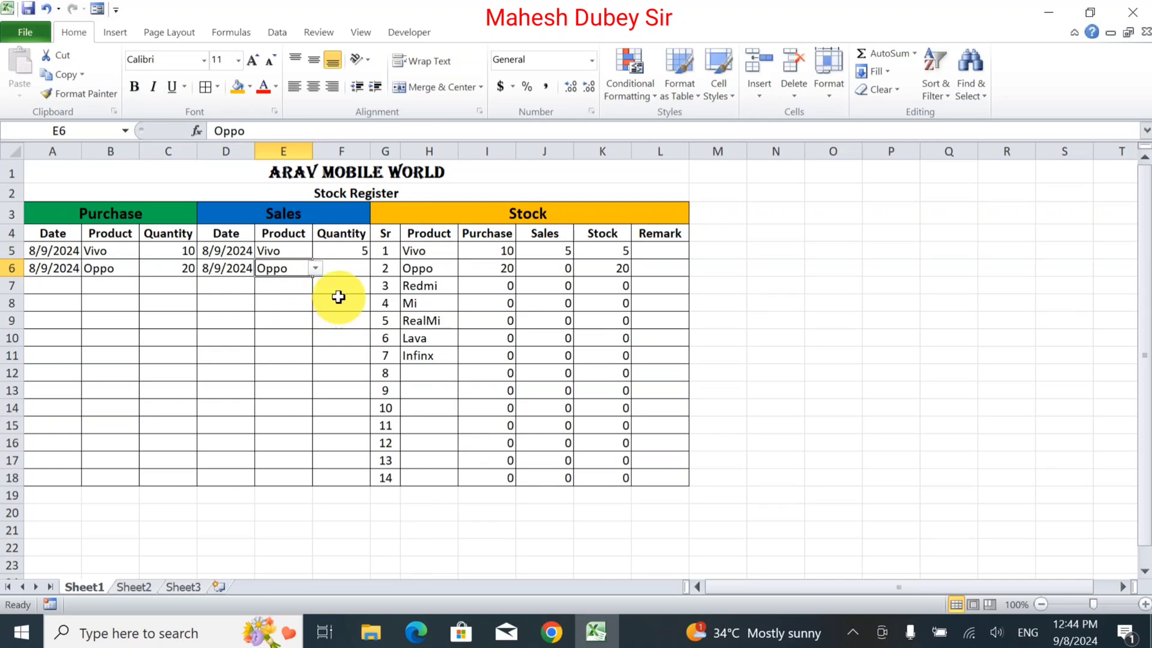
pyautogui.press('Tab')
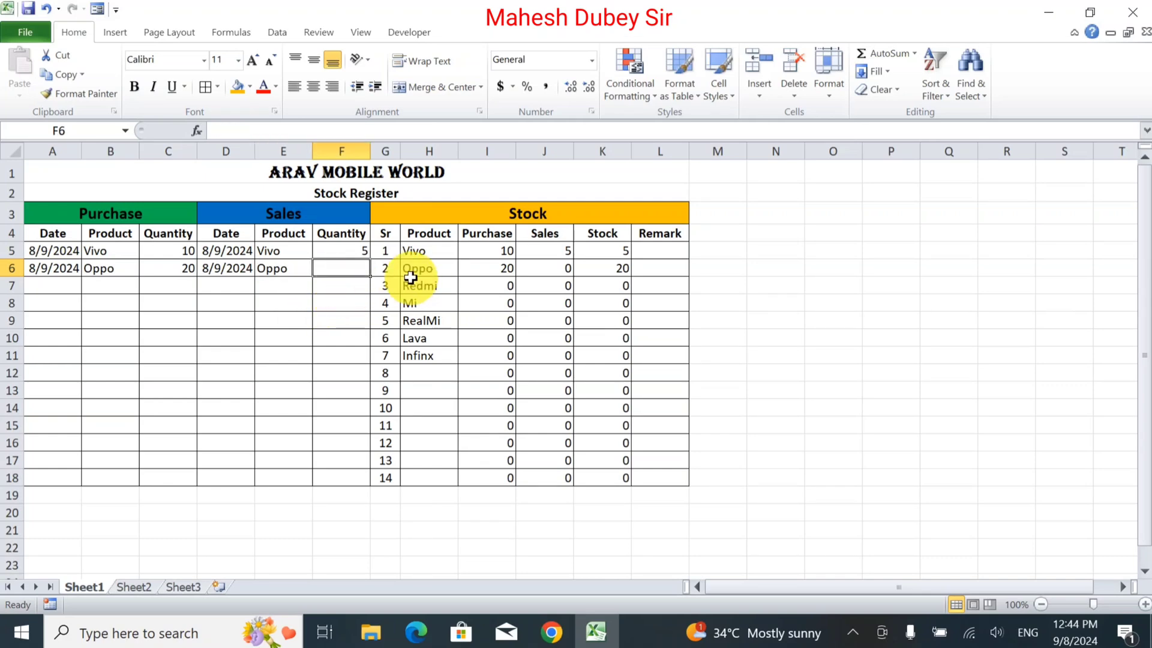
pyautogui.write('12')
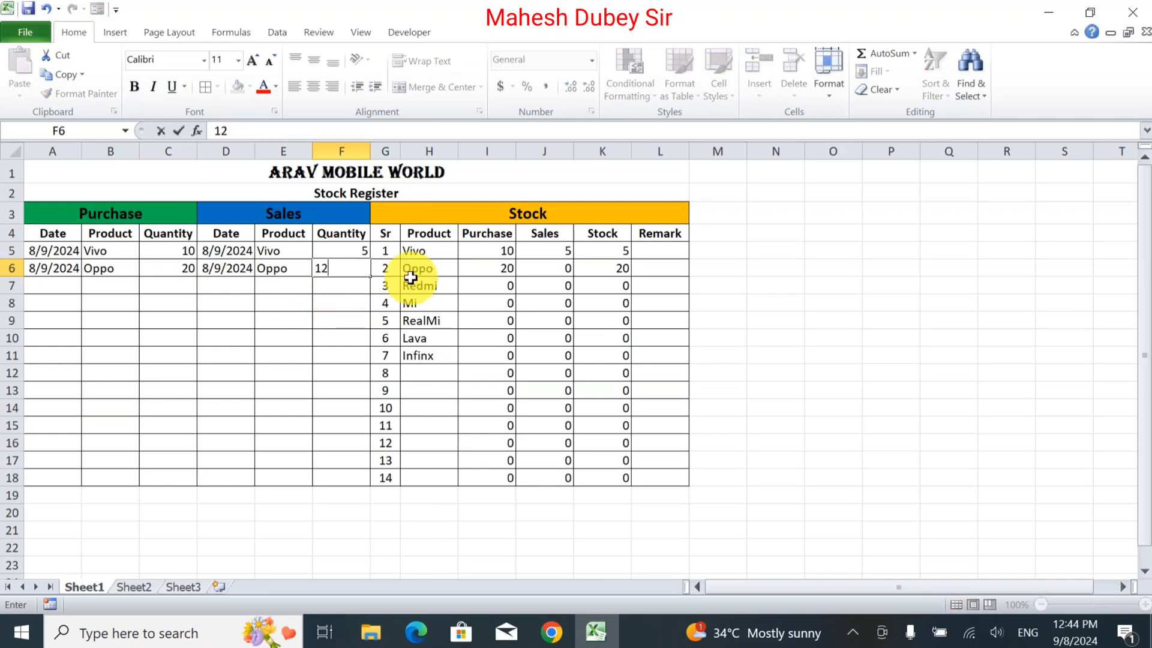
pyautogui.press('Tab')
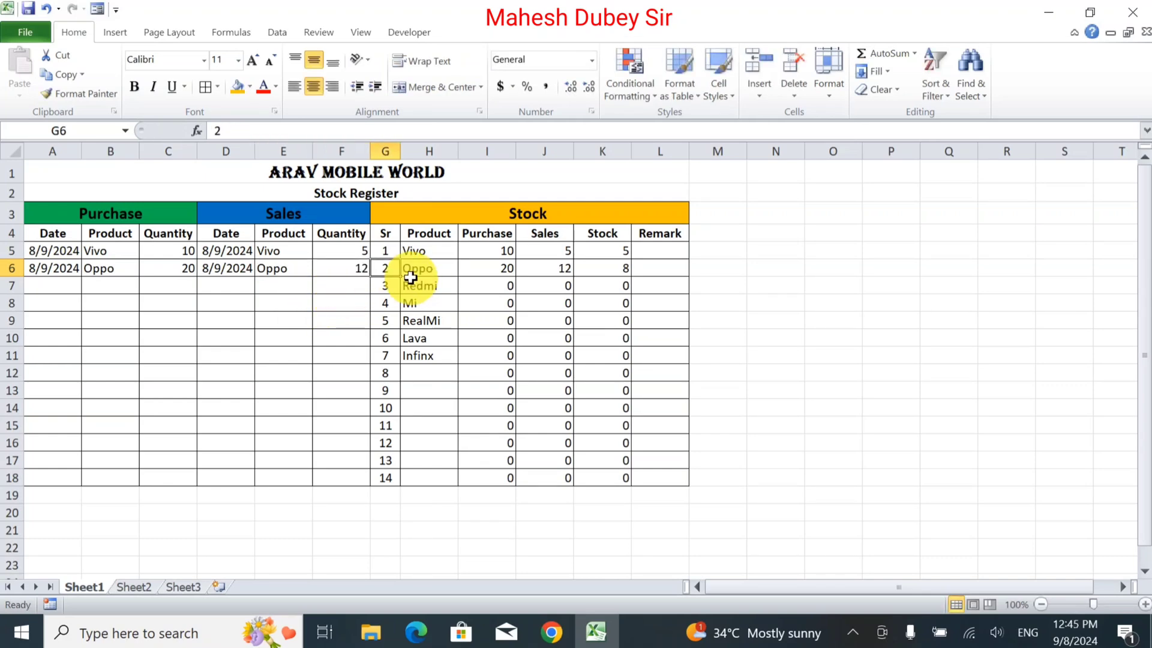
pyautogui.click(601, 272)
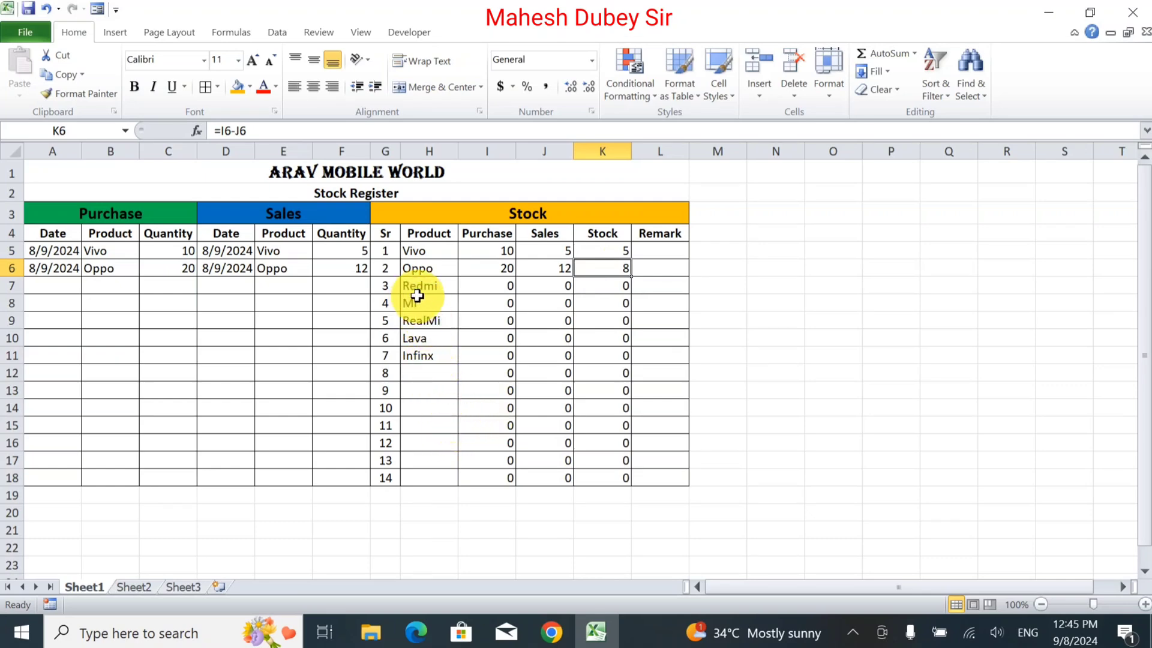
pyautogui.click(314, 330)
pyautogui.moveTo(312, 327); pyautogui.dragTo(309, 324)
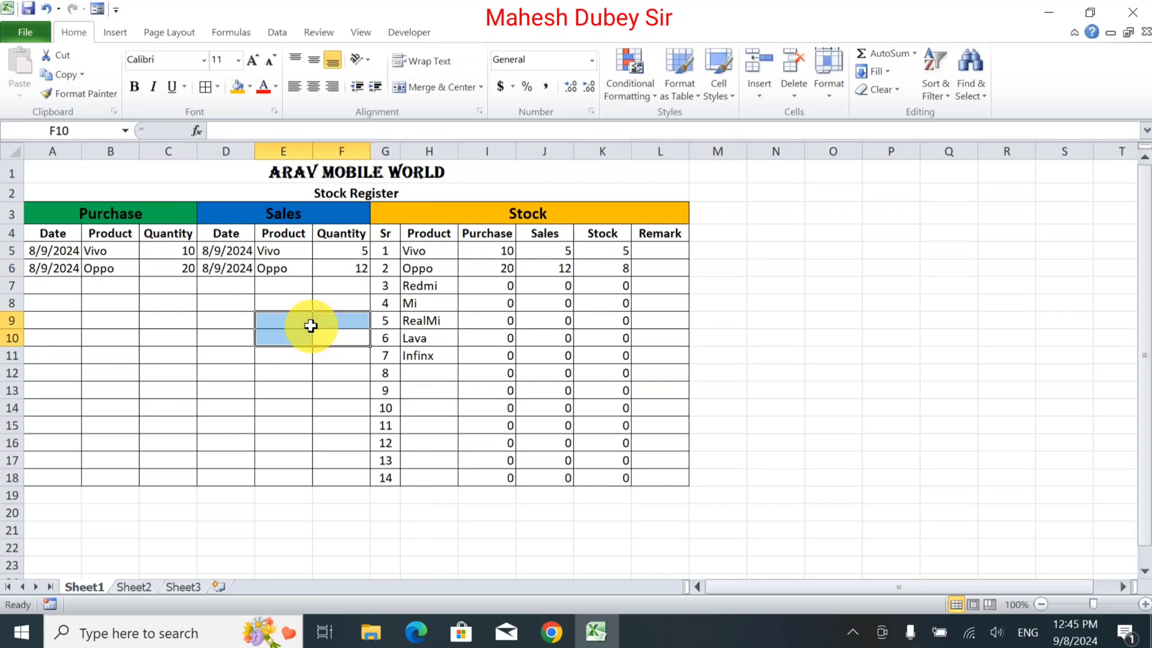